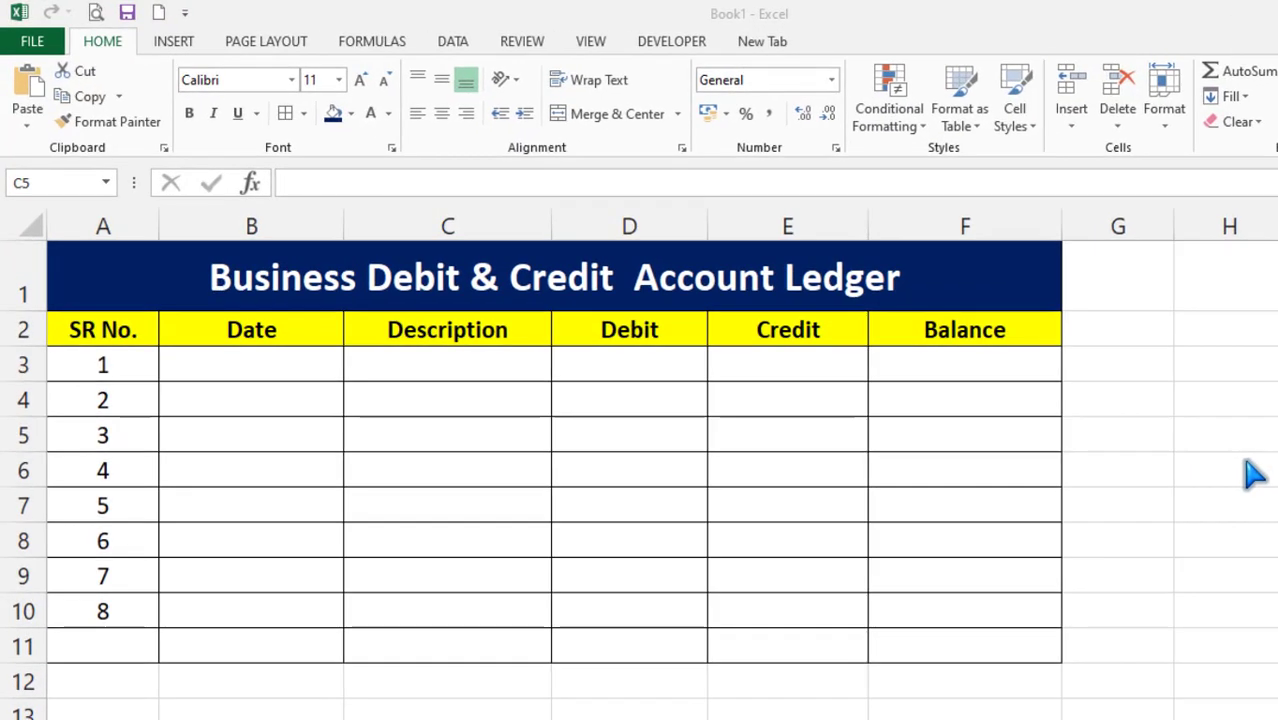
{"action": "left_click", "coordinate": [177, 272]}
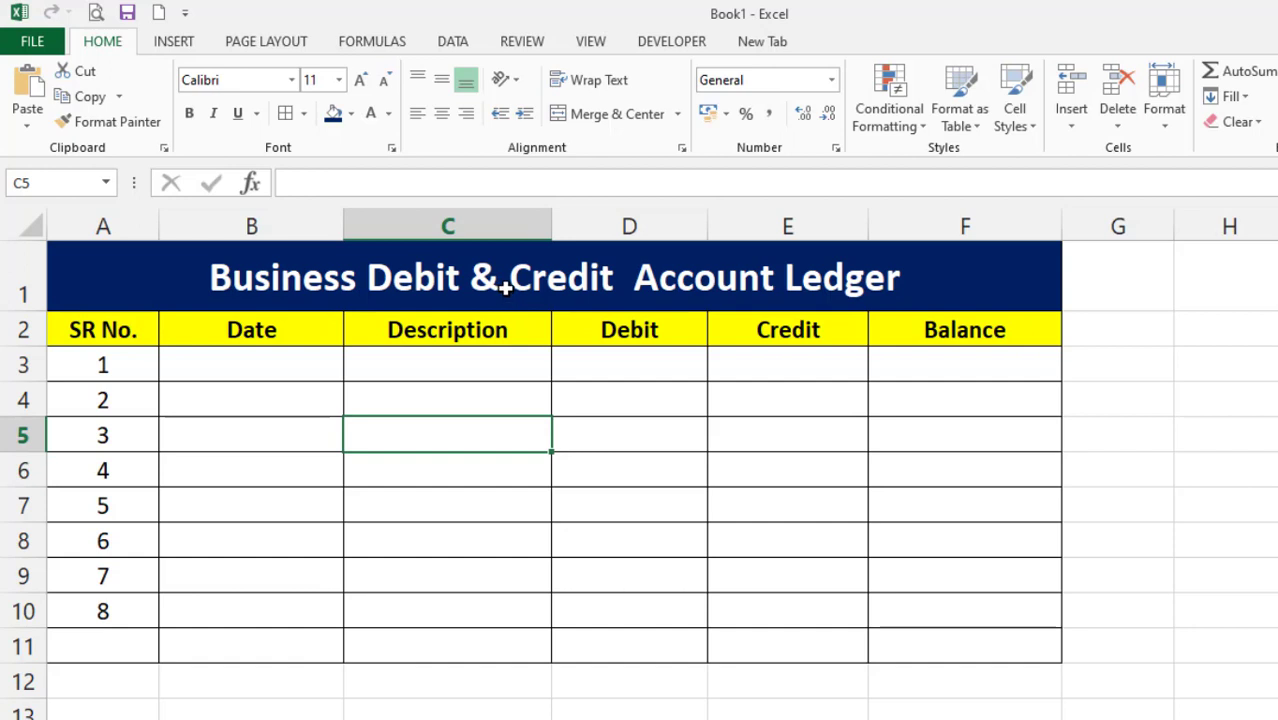
{"action": "left_click", "coordinate": [816, 280]}
{"action": "left_click", "coordinate": [95, 330]}
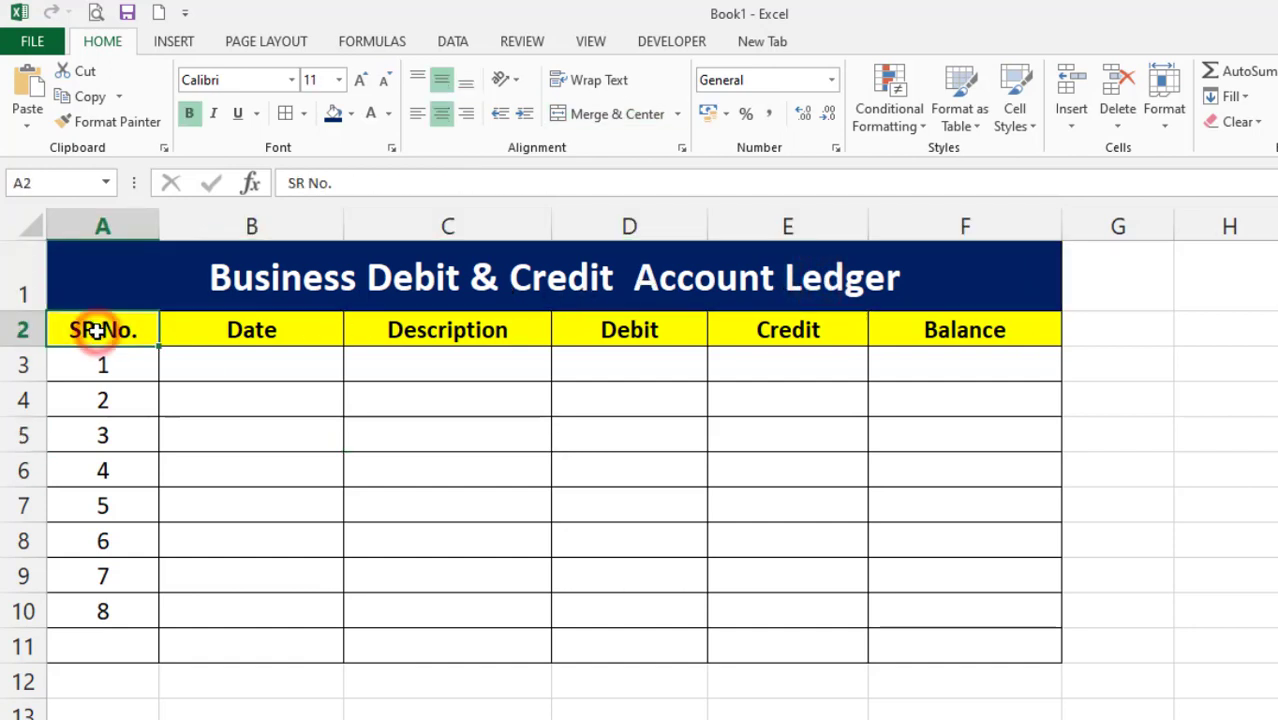
{"action": "left_click", "coordinate": [259, 333]}
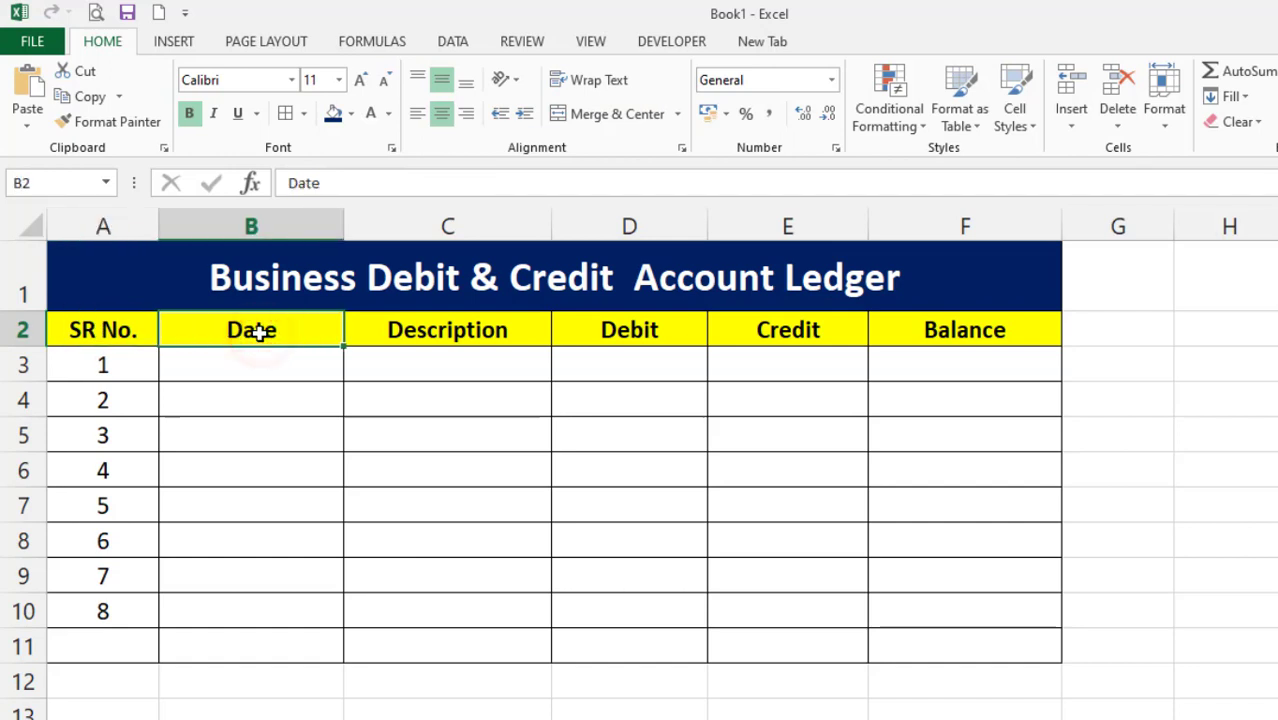
{"action": "left_click", "coordinate": [452, 330]}
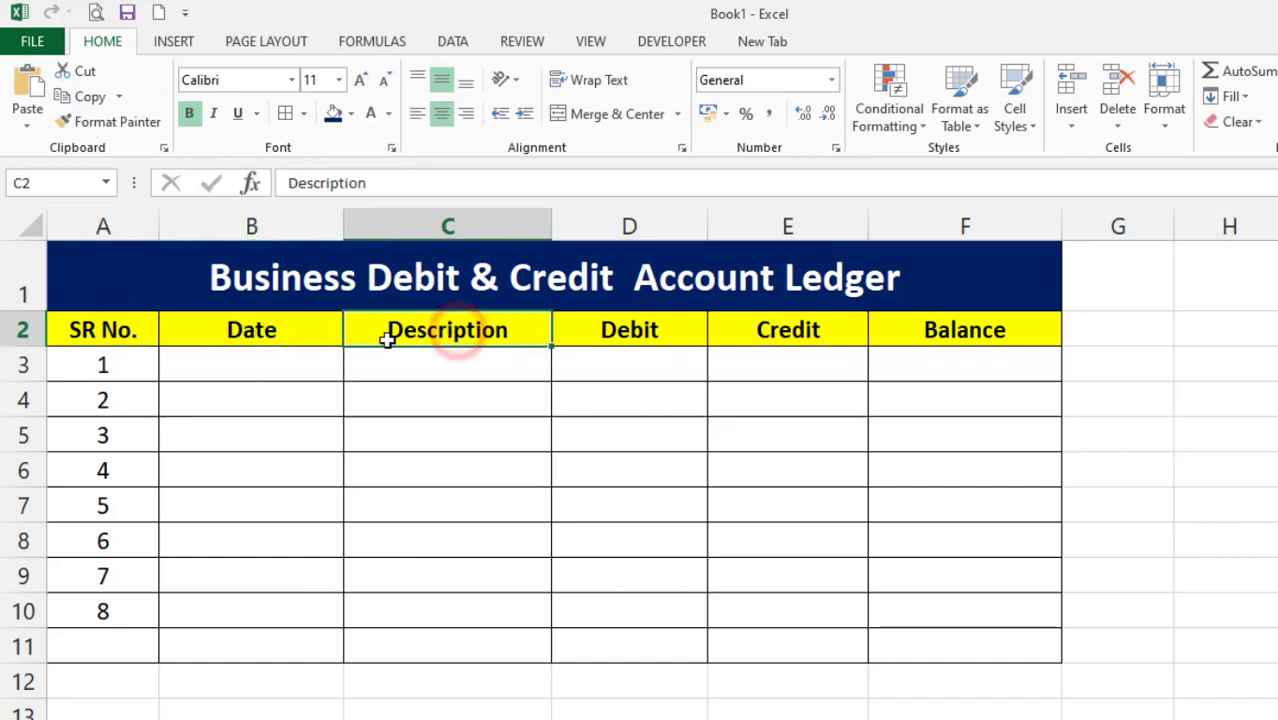
{"action": "left_click", "coordinate": [647, 330]}
{"action": "left_click", "coordinate": [850, 334]}
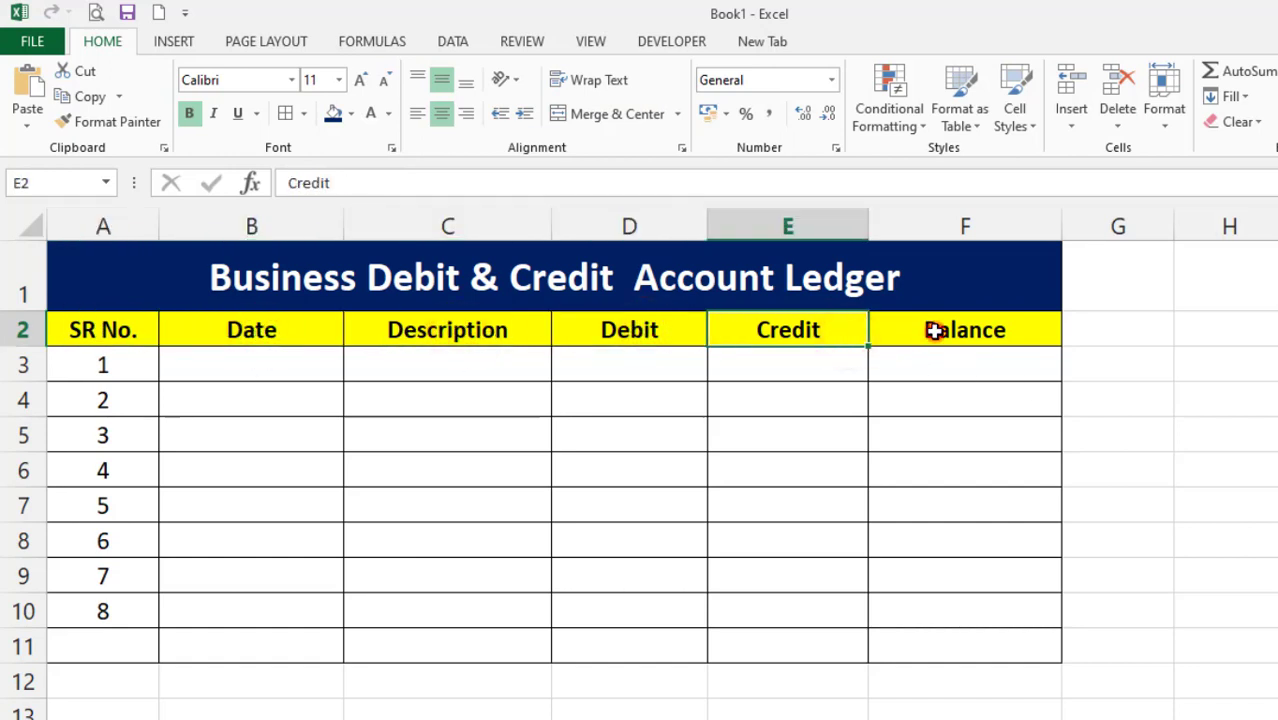
{"action": "left_click", "coordinate": [933, 331]}
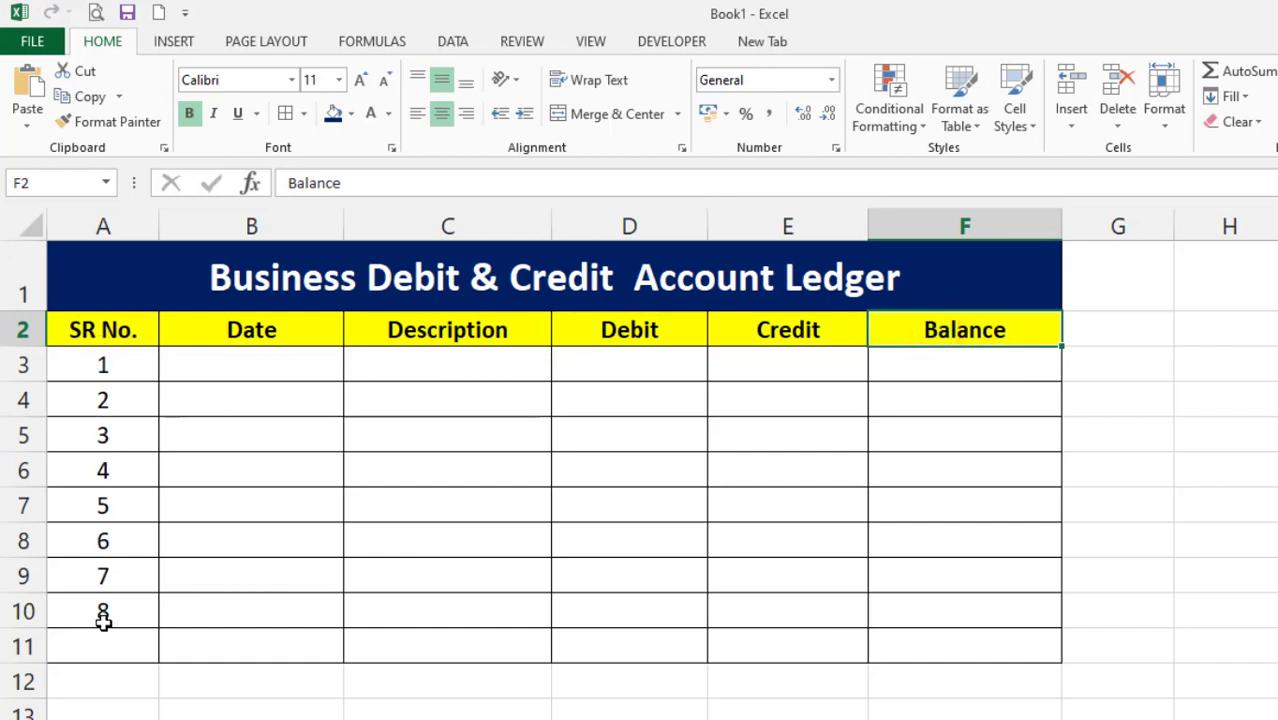
{"action": "left_click", "coordinate": [188, 368]}
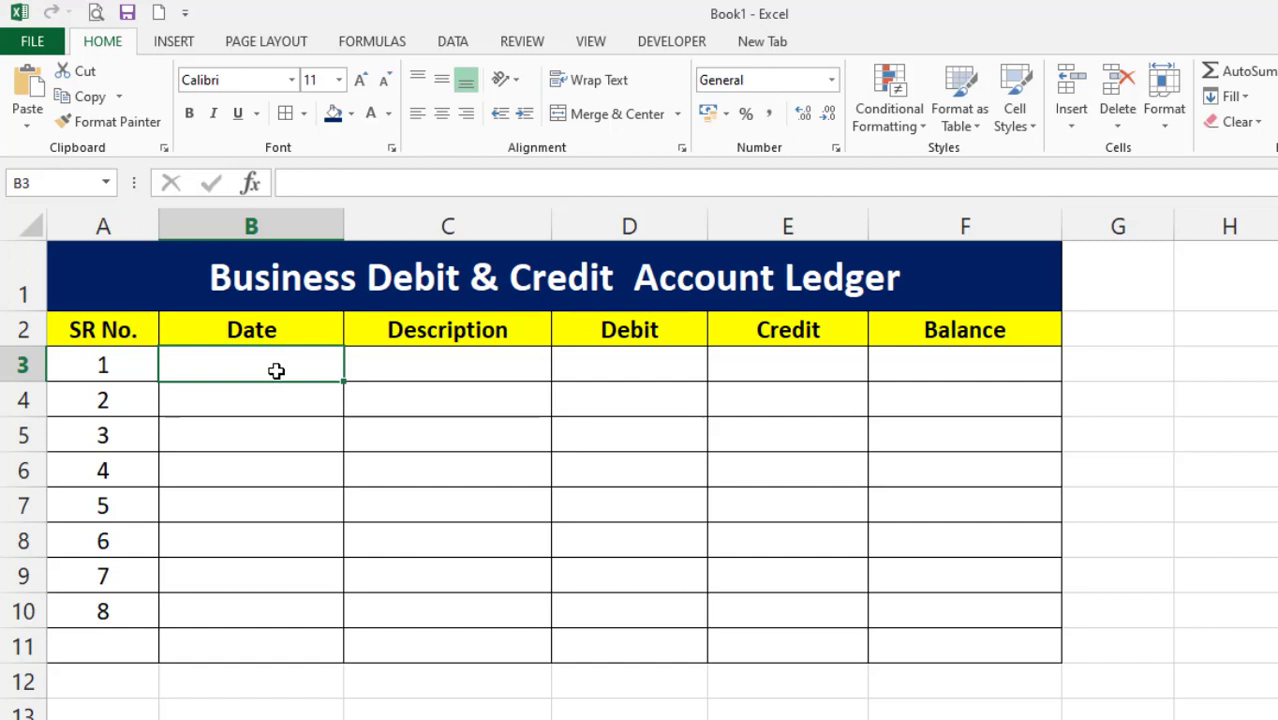
Enter 10-8-22 in B3 and extend it down to B10 as dates 10-08-2022 through 17-08-2022
{"action": "type", "text": "10-"}
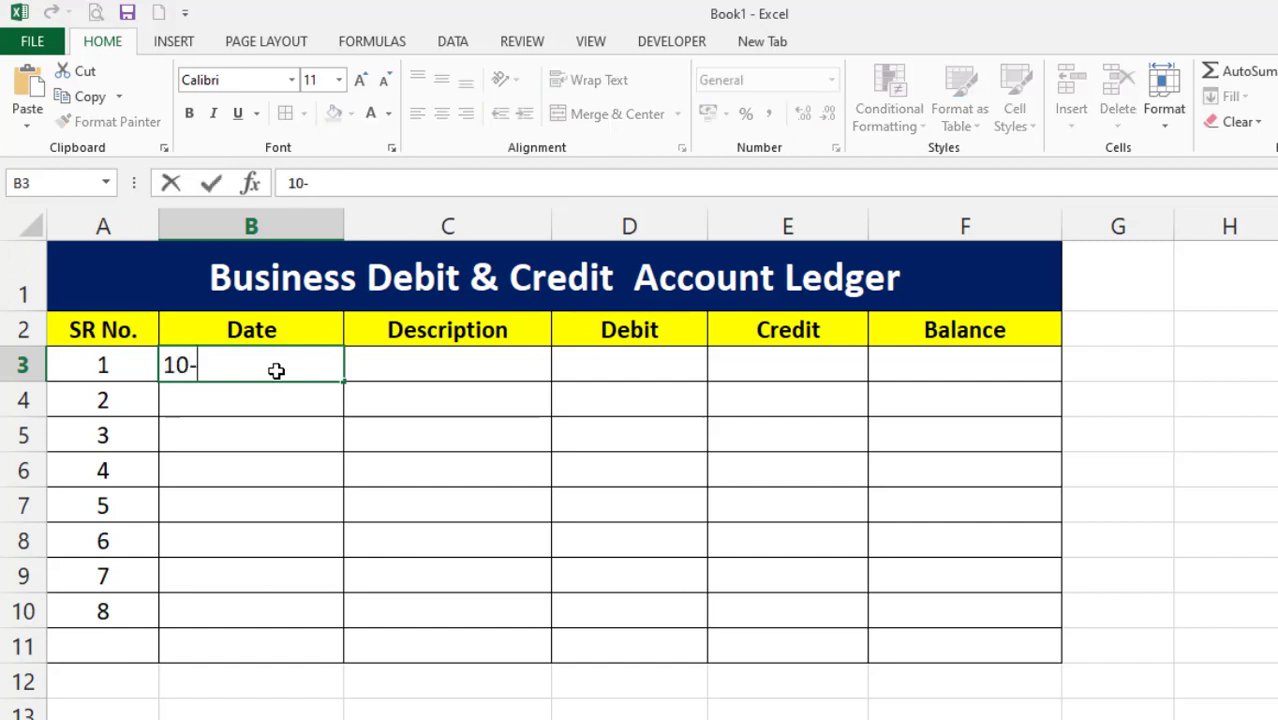
{"action": "type", "text": "8-"}
{"action": "type", "text": "22"}
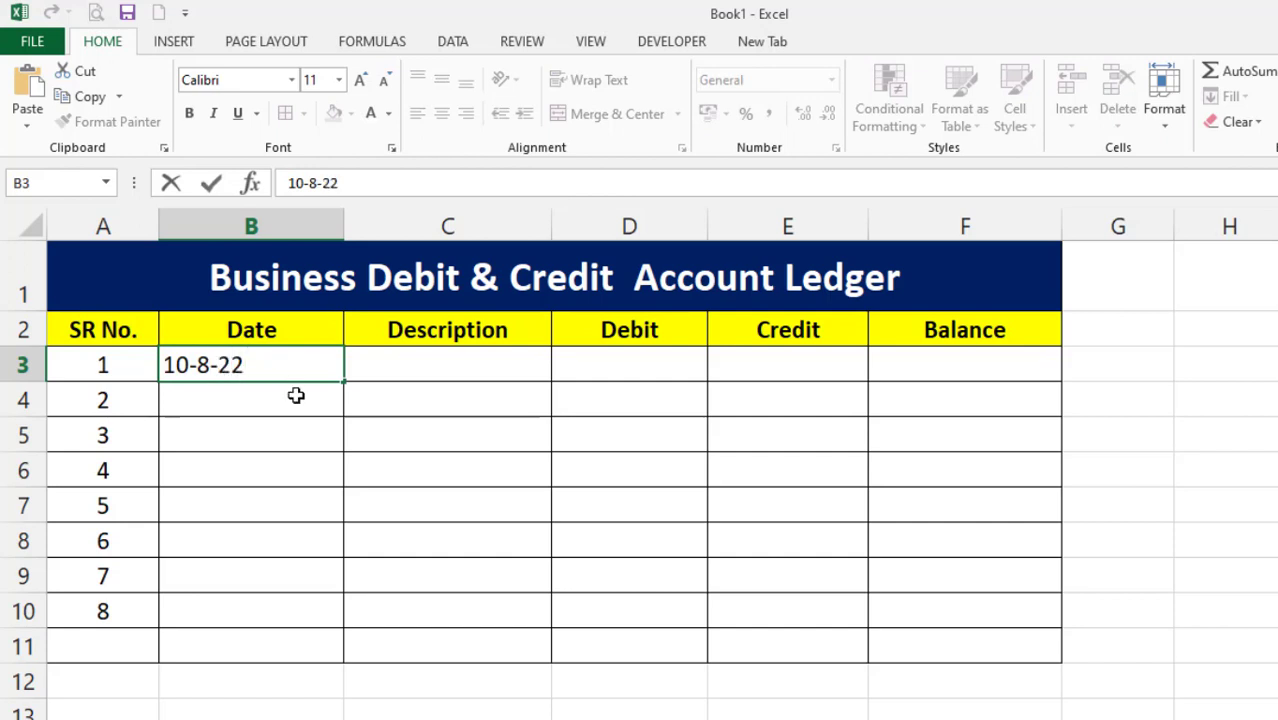
{"action": "left_click", "coordinate": [296, 401]}
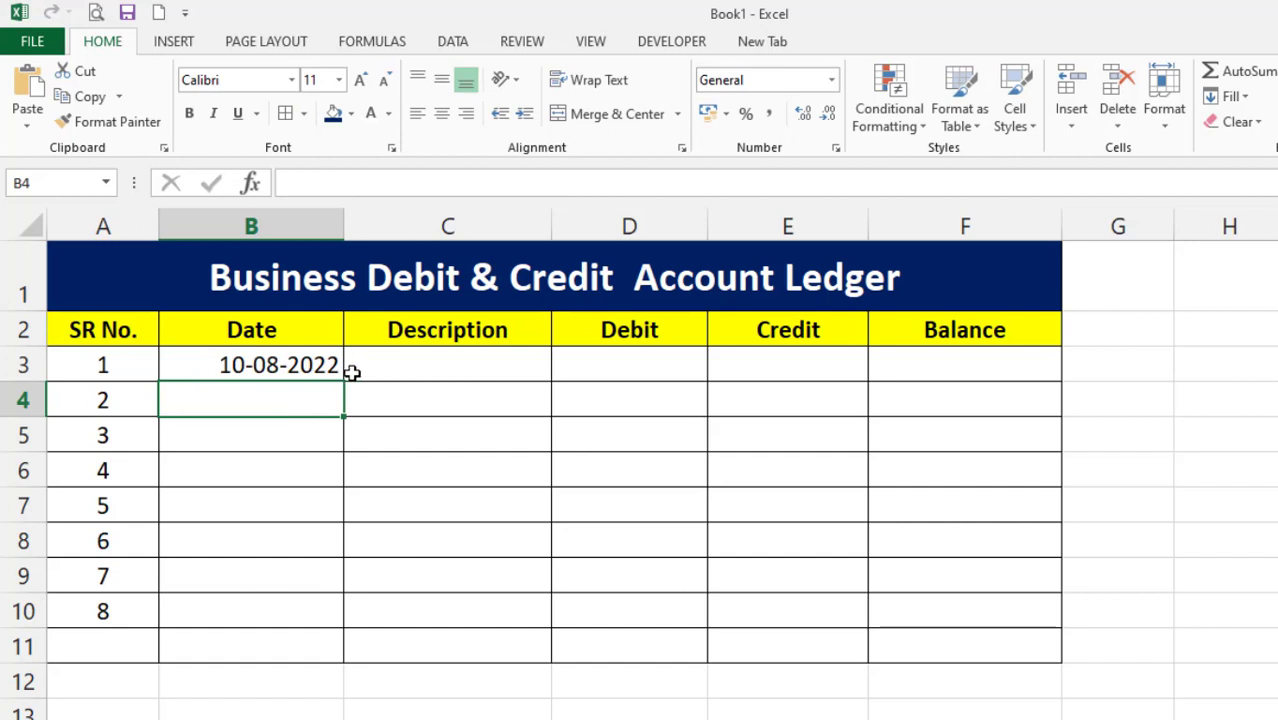
{"action": "left_click", "coordinate": [285, 367]}
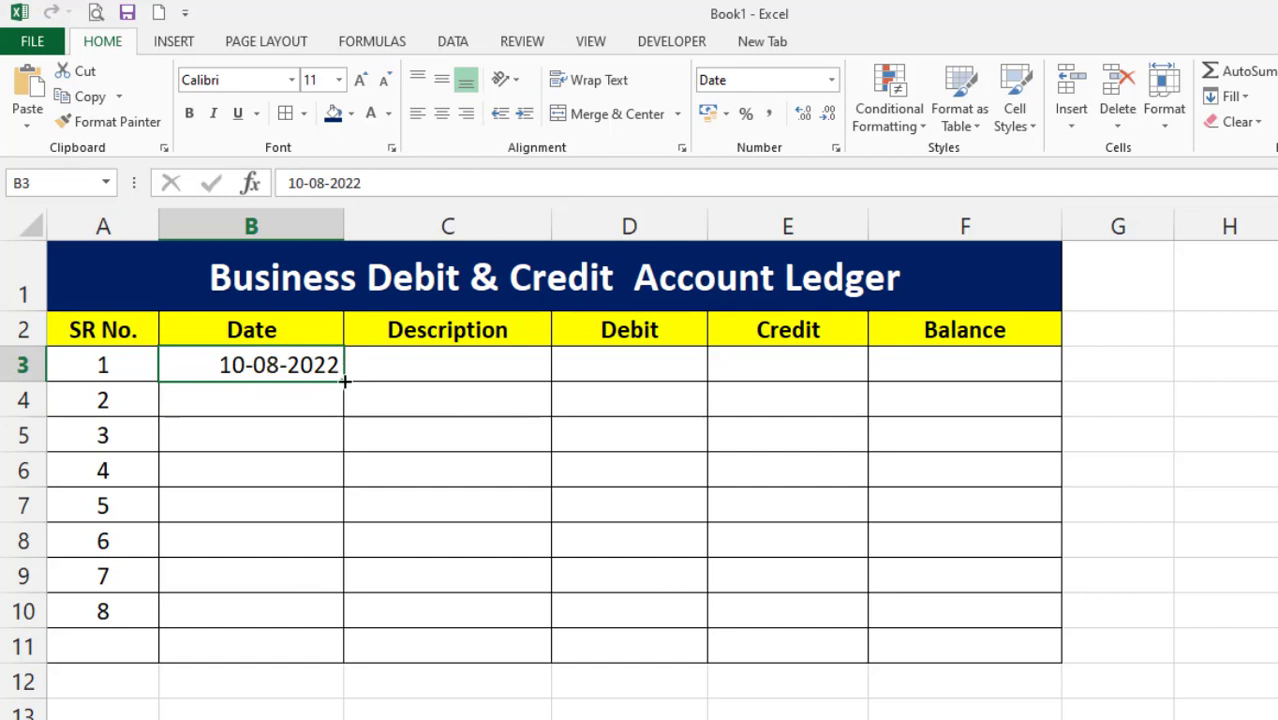
{"action": "left_click_drag", "start_coordinate": [344, 381], "coordinate": [351, 628]}
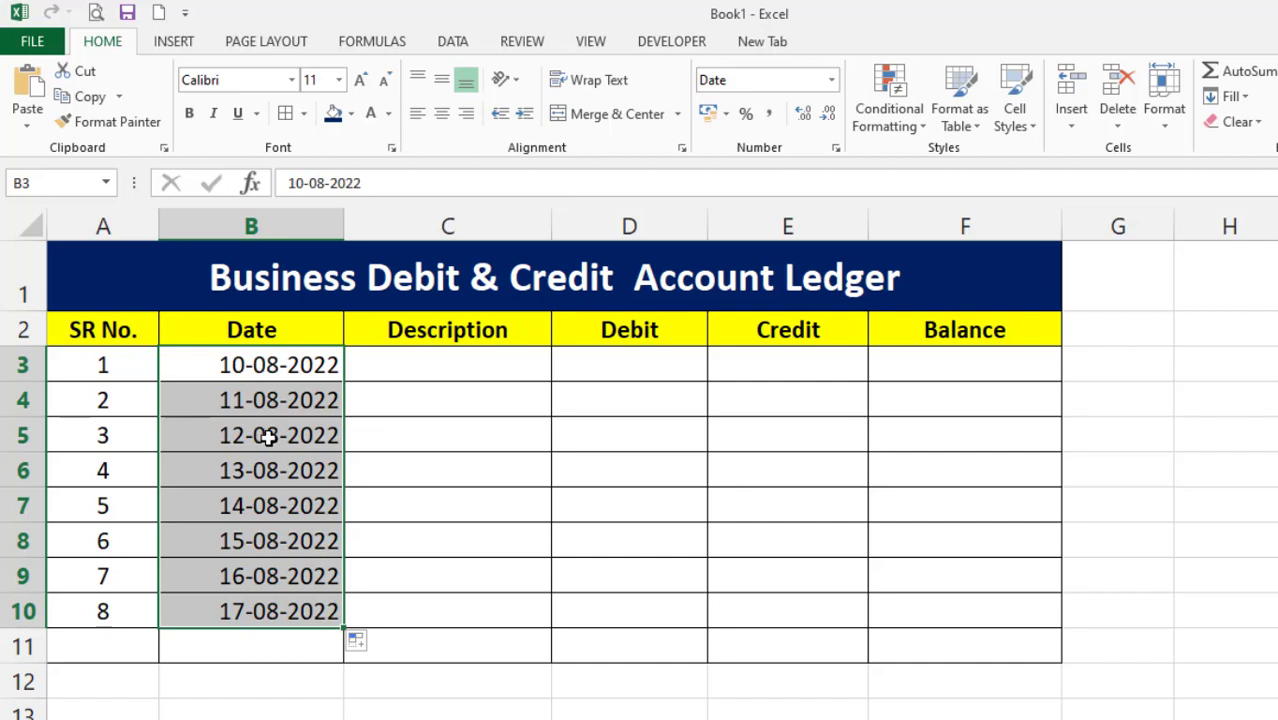
{"action": "left_click", "coordinate": [268, 436]}
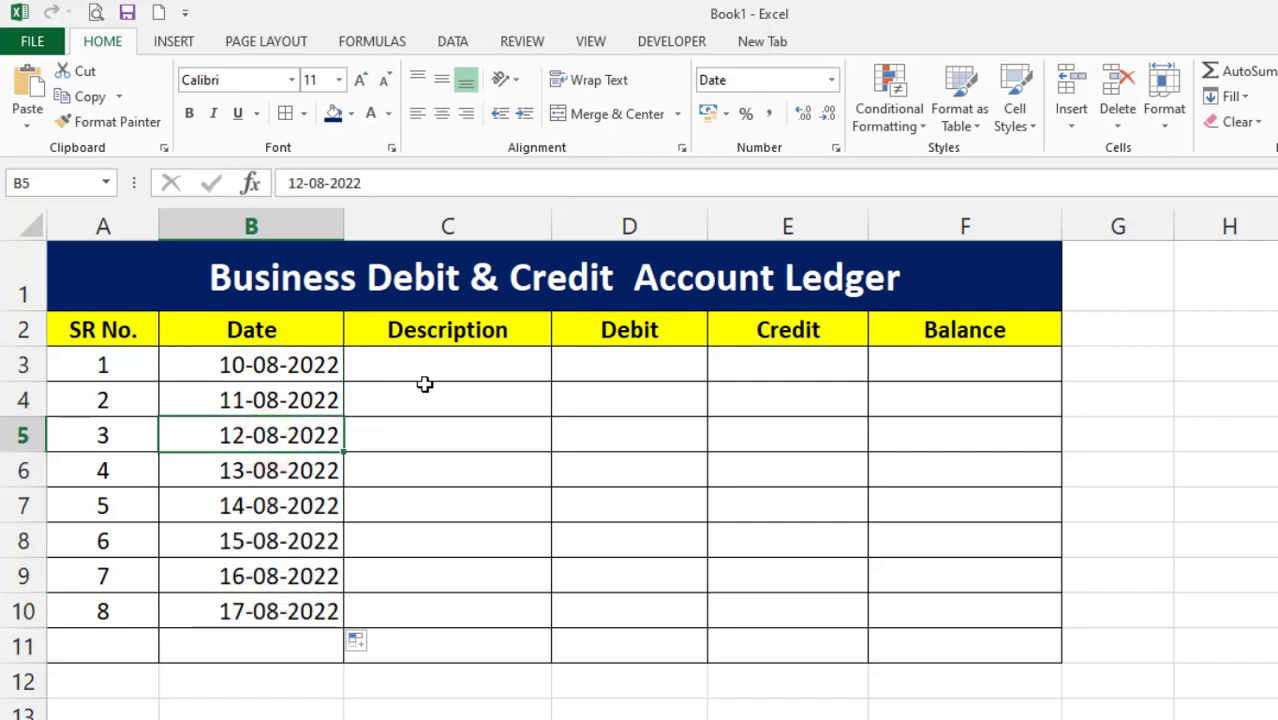
{"action": "left_click", "coordinate": [428, 372]}
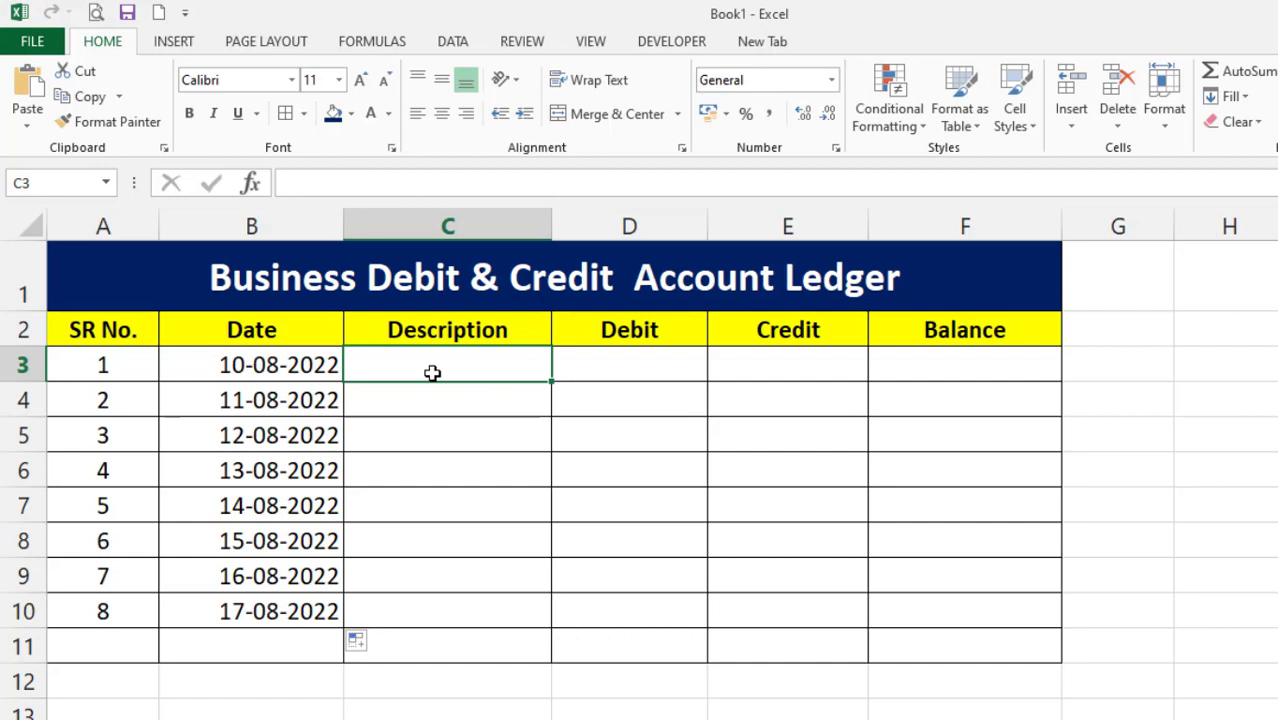
Record entry 1 as Income with a 400000 debit in D3
{"action": "left_click", "coordinate": [432, 373]}
{"action": "type", "text": "Inco"}
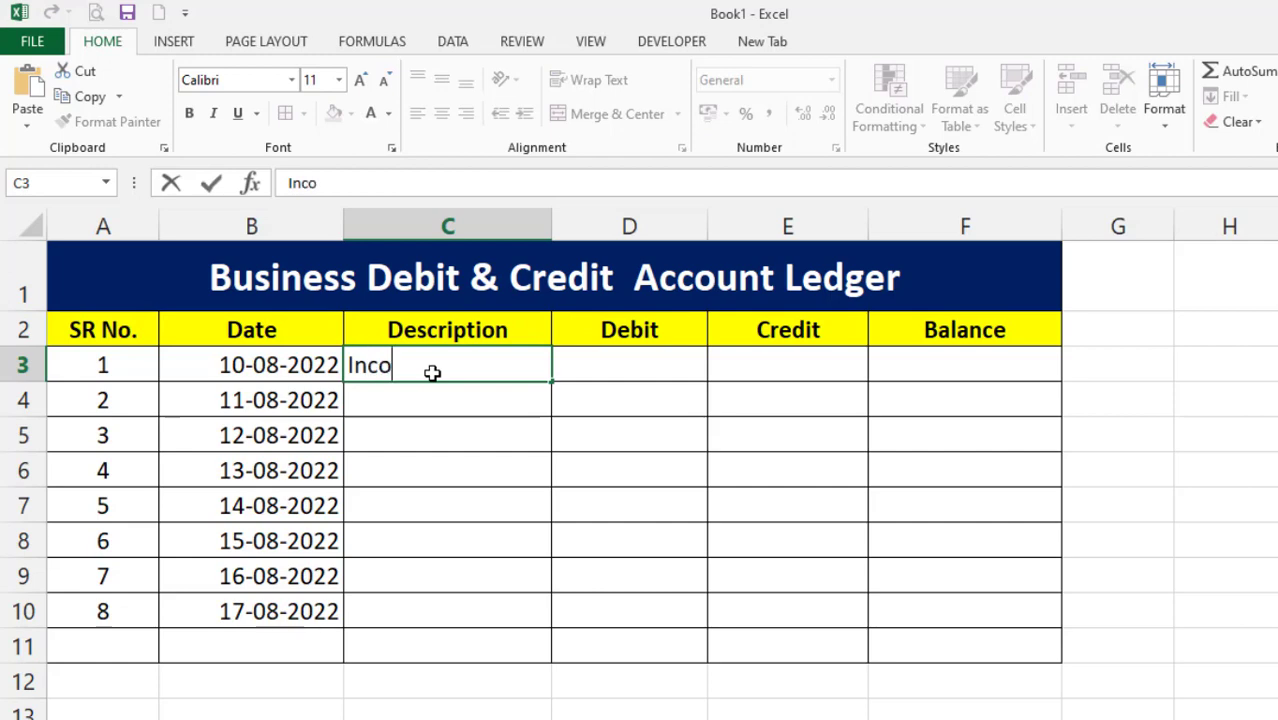
{"action": "type", "text": "me"}
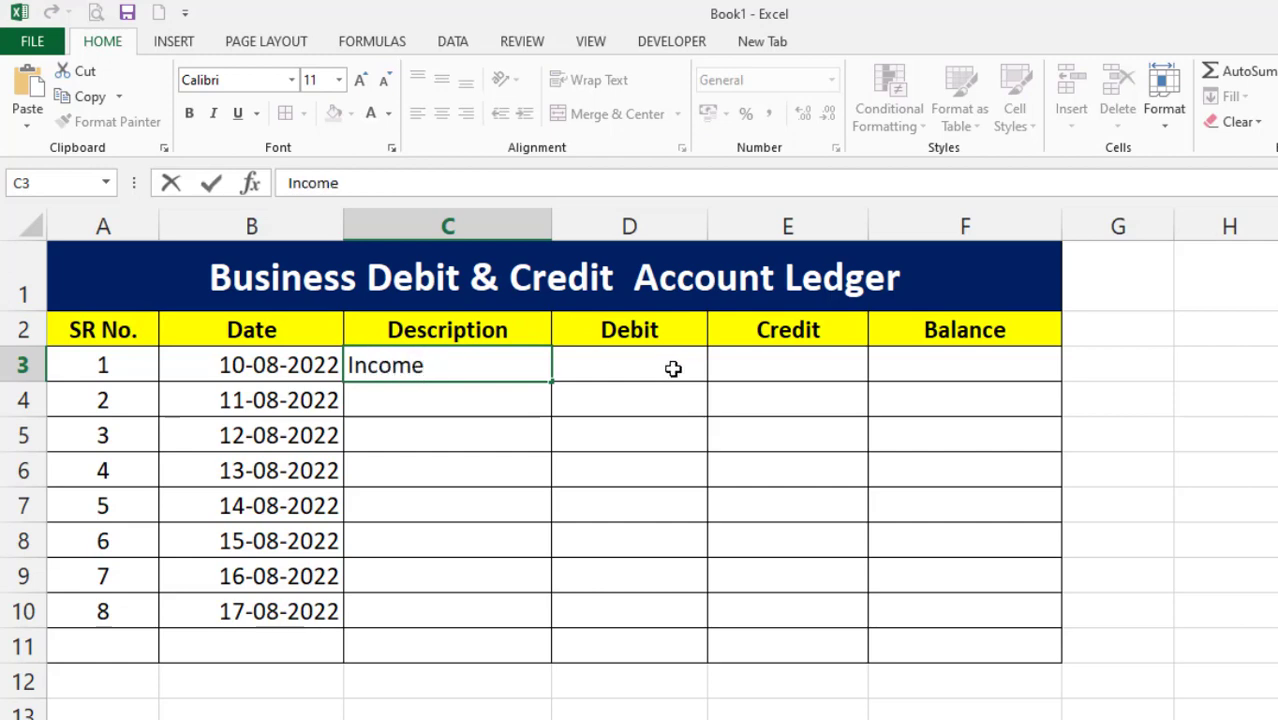
{"action": "left_click", "coordinate": [666, 370]}
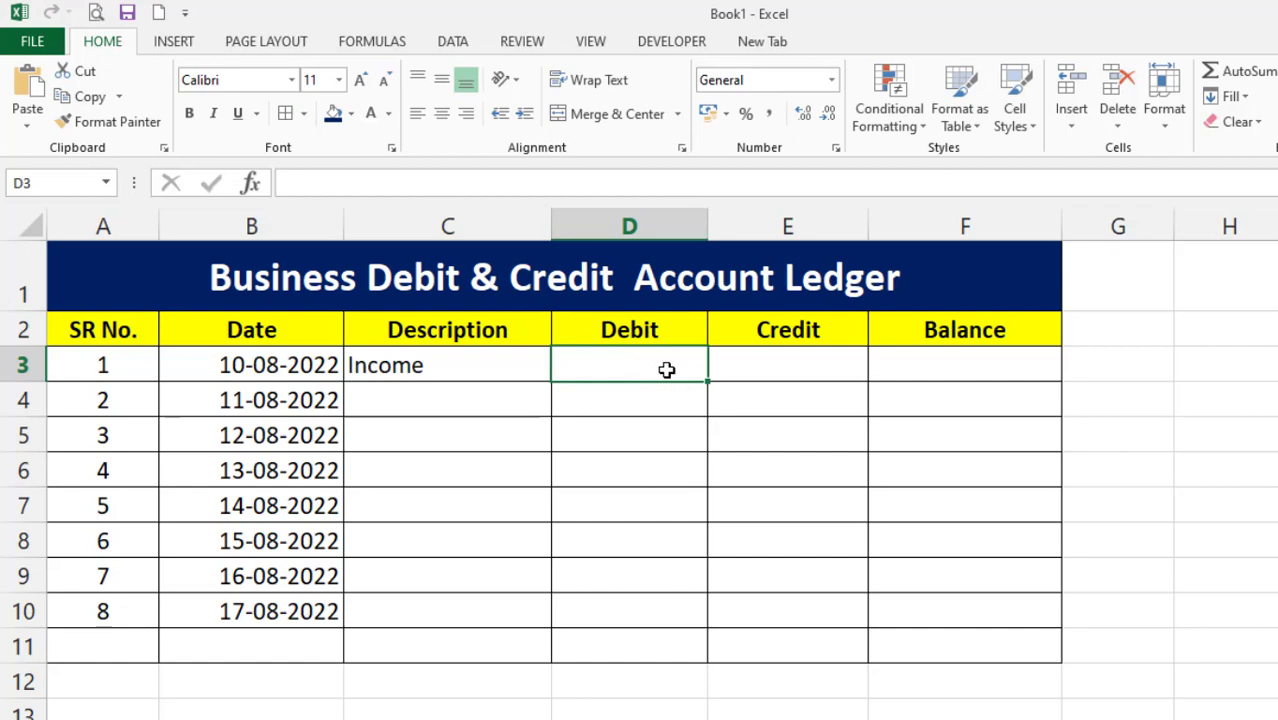
{"action": "type", "text": "4"}
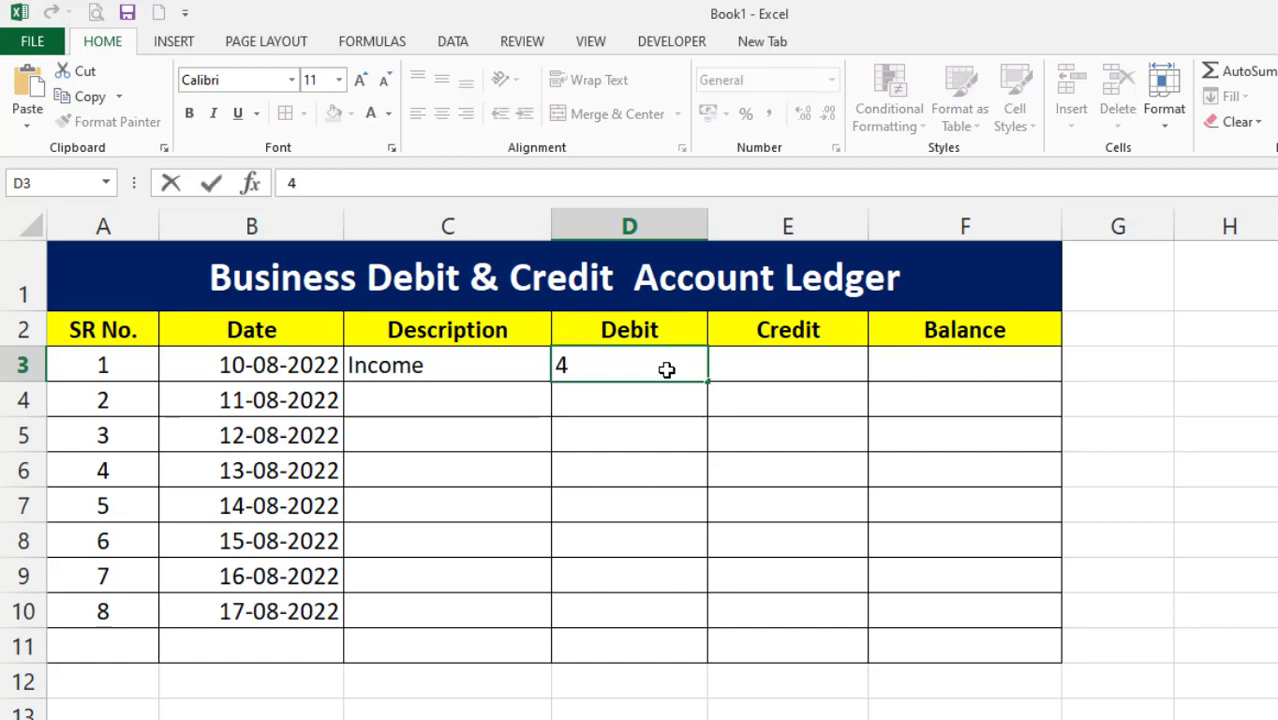
{"action": "type", "text": "00"}
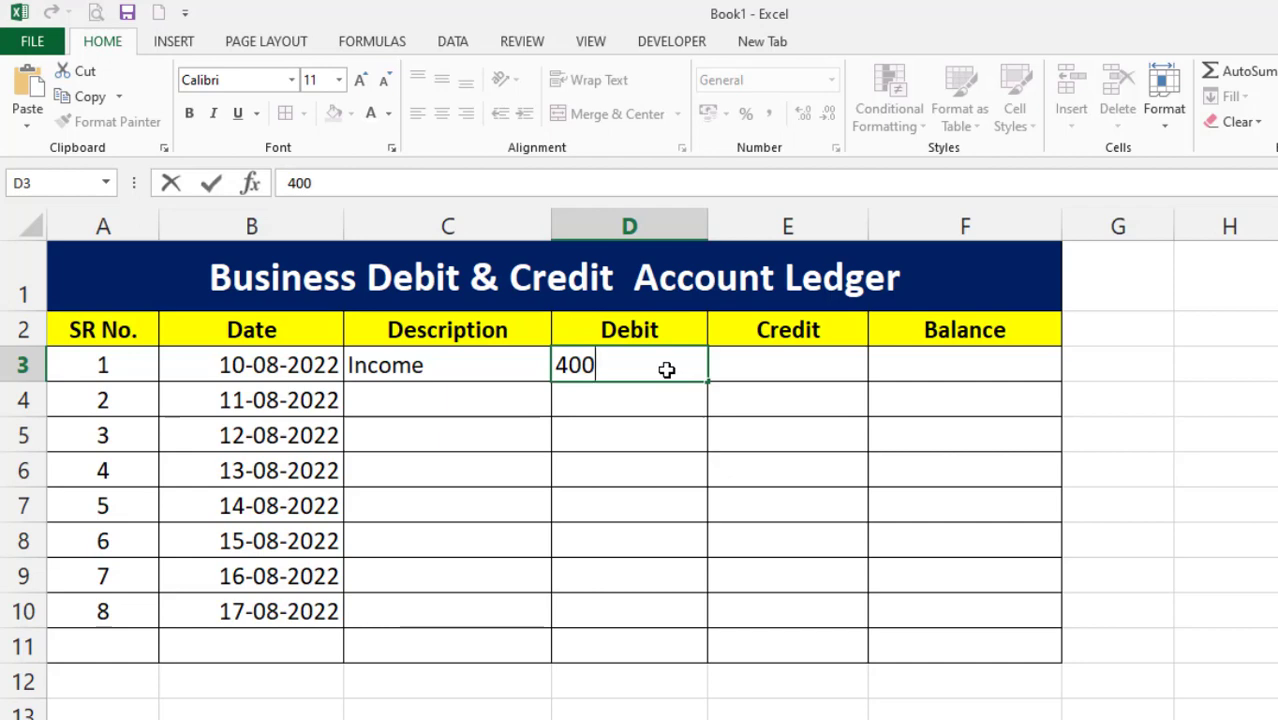
{"action": "type", "text": "00"}
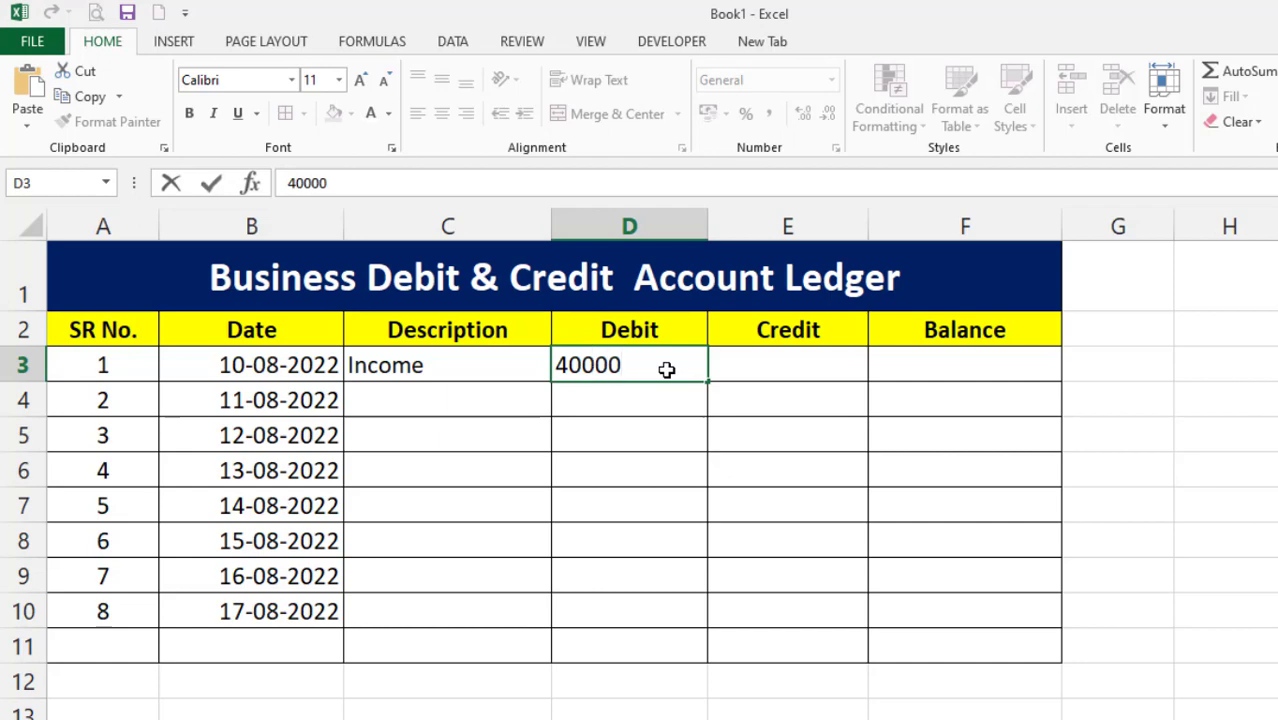
{"action": "type", "text": "0"}
{"action": "left_click", "coordinate": [786, 374]}
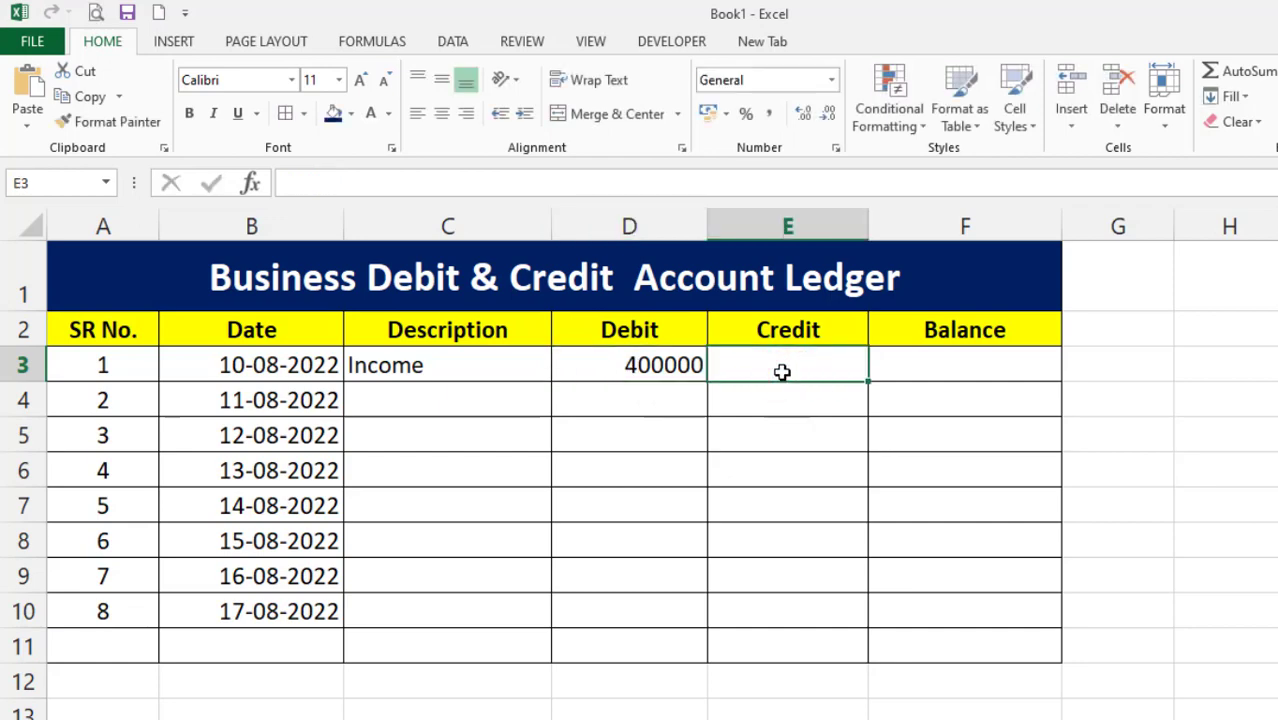
{"action": "left_click", "coordinate": [666, 365]}
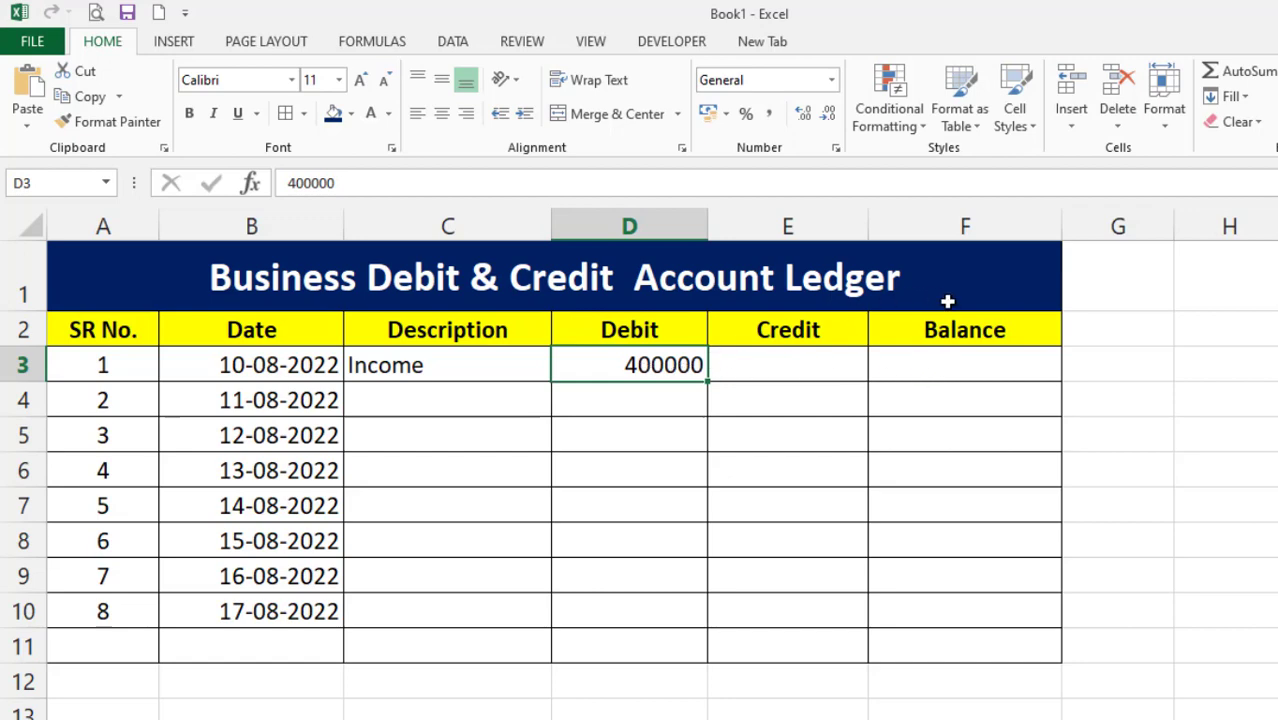
Set entry 1's balance in F3 to =D3, showing 400000
{"action": "left_click", "coordinate": [953, 370]}
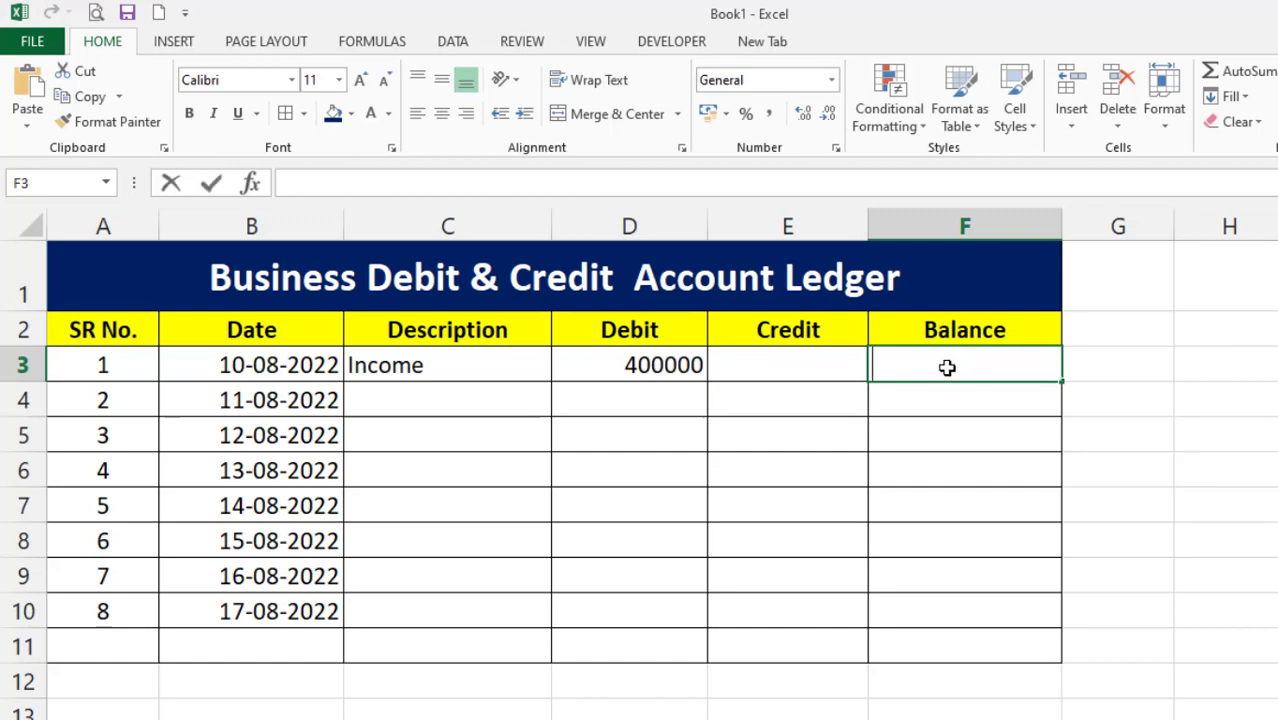
{"action": "type", "text": "="}
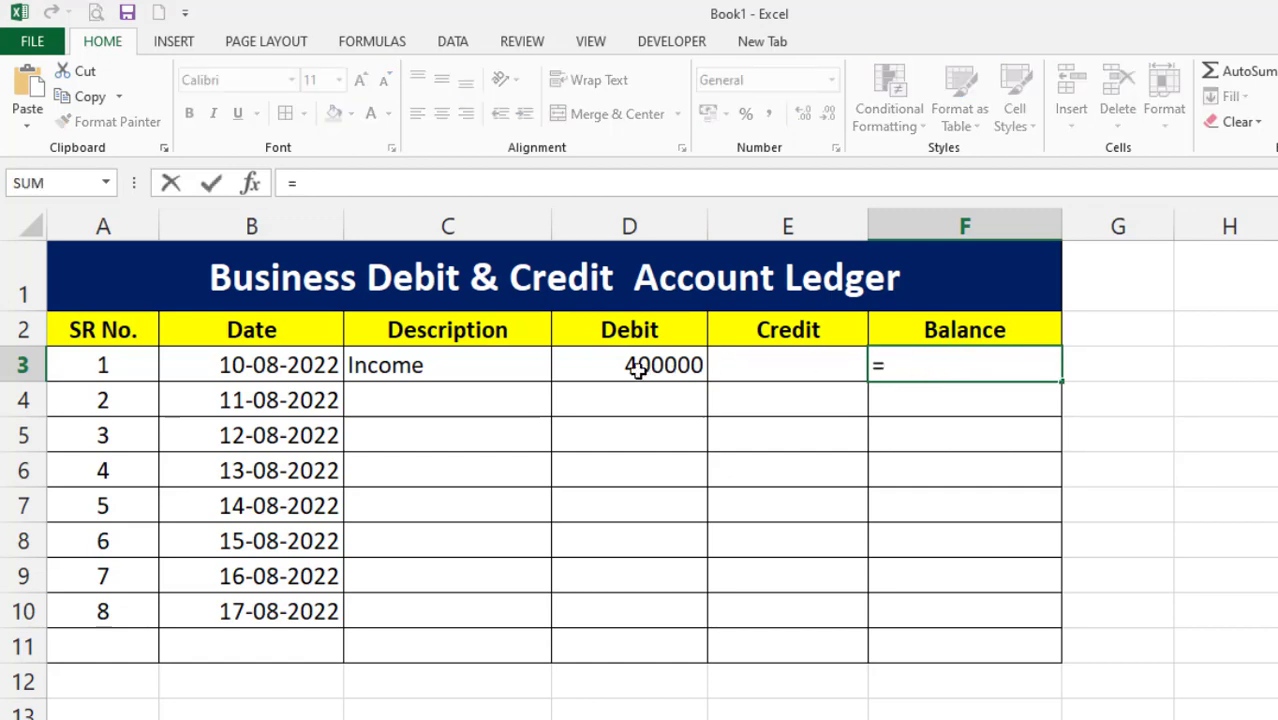
{"action": "left_click", "coordinate": [627, 367]}
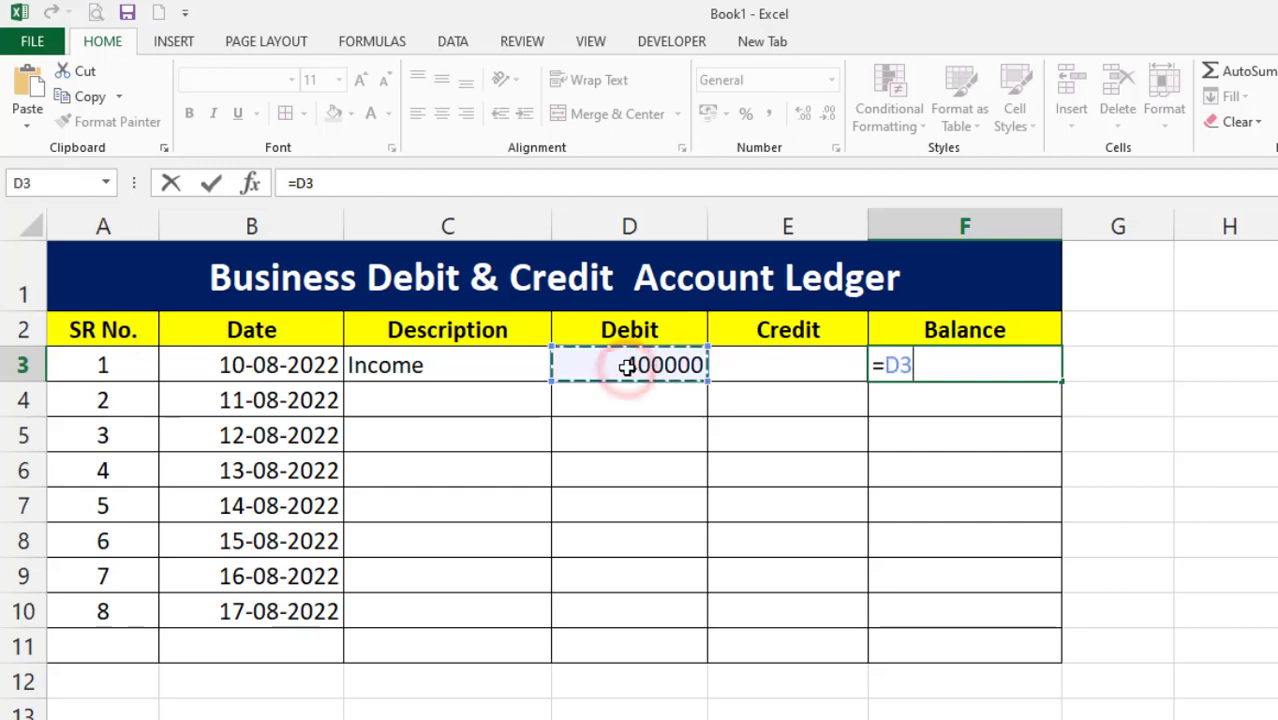
{"action": "key", "text": "Return"}
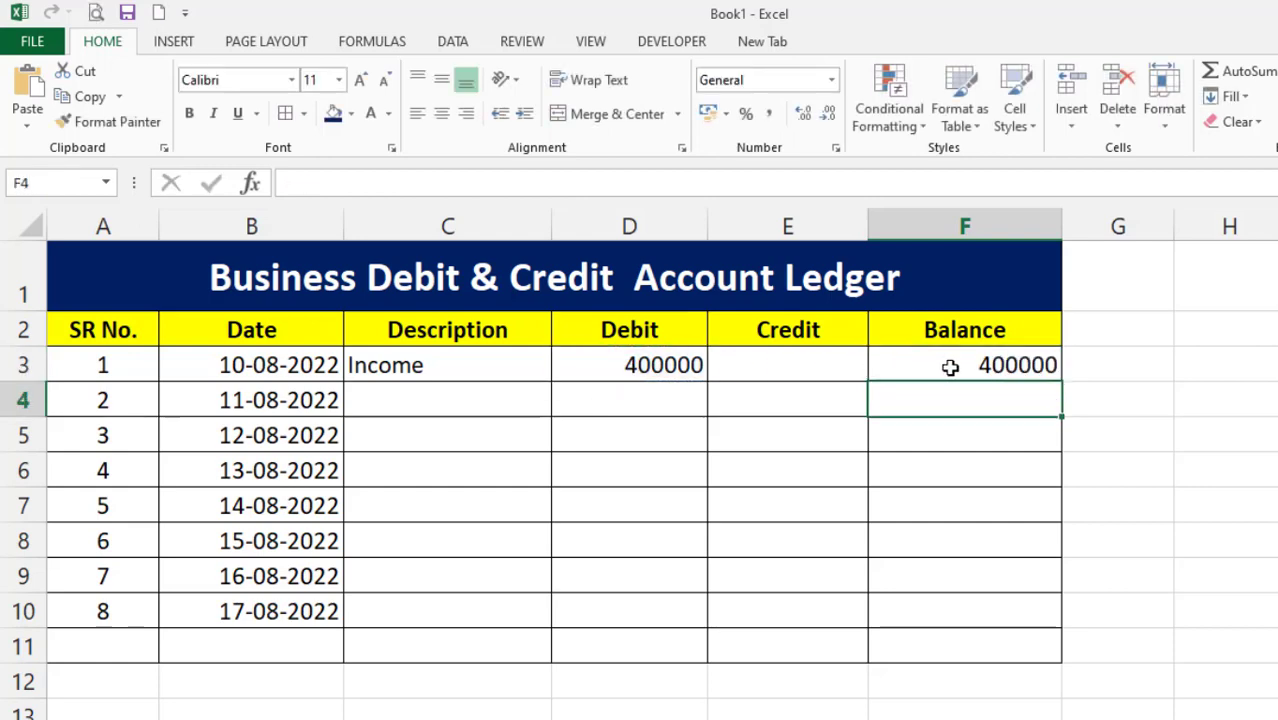
{"action": "left_click", "coordinate": [950, 367]}
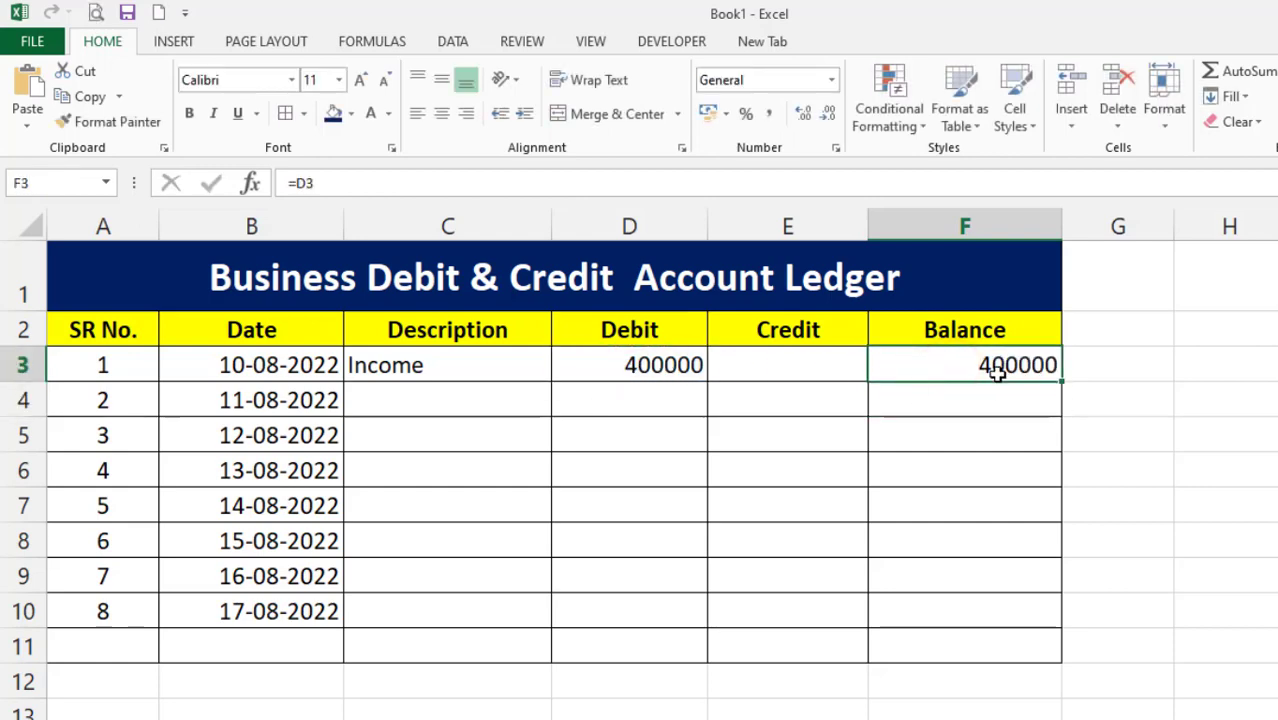
{"action": "left_click", "coordinate": [998, 366]}
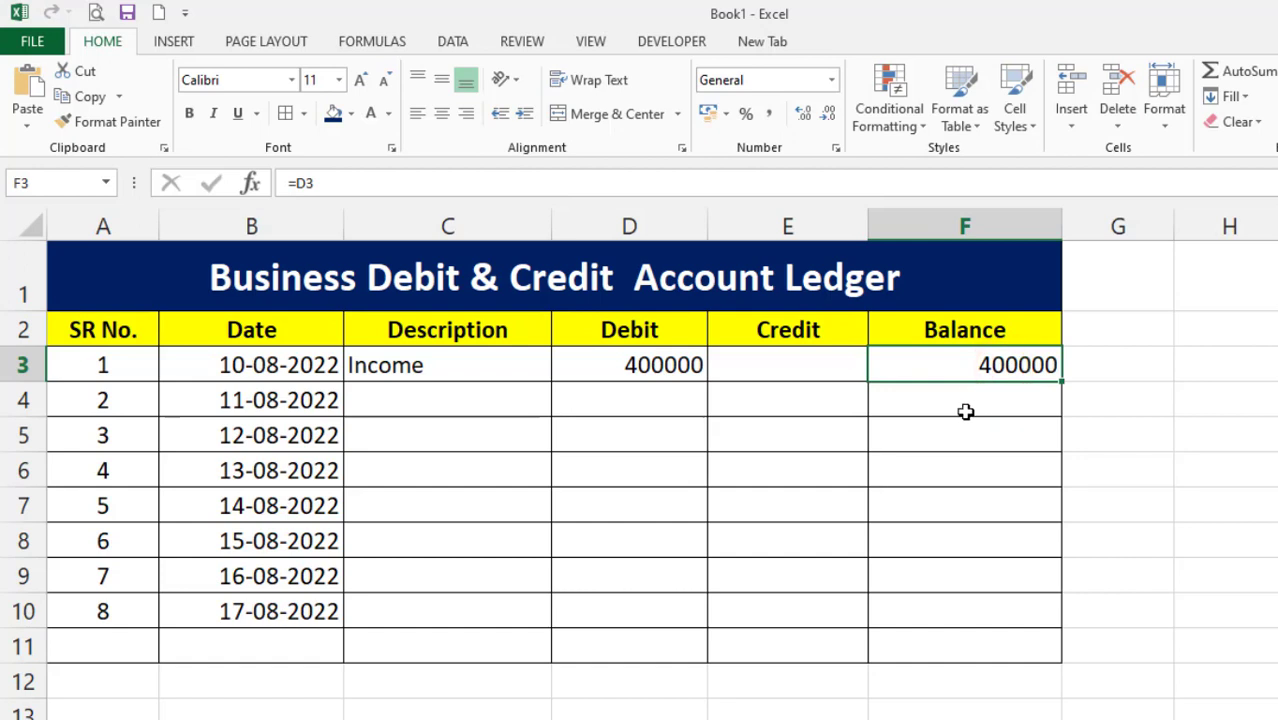
{"action": "left_click", "coordinate": [397, 408]}
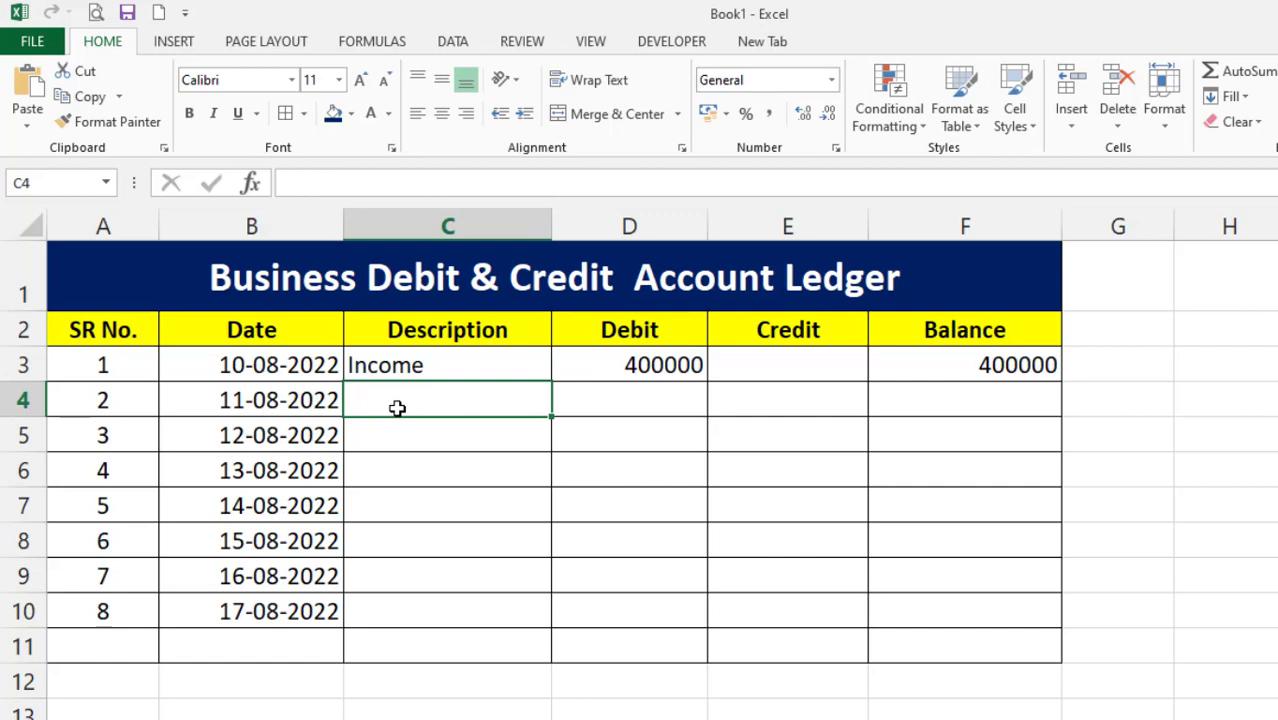
Enter entry 2 as 'Expense', fixing the 'Epense' typo, with a 200000 credit in E4
{"action": "type", "text": "E"}
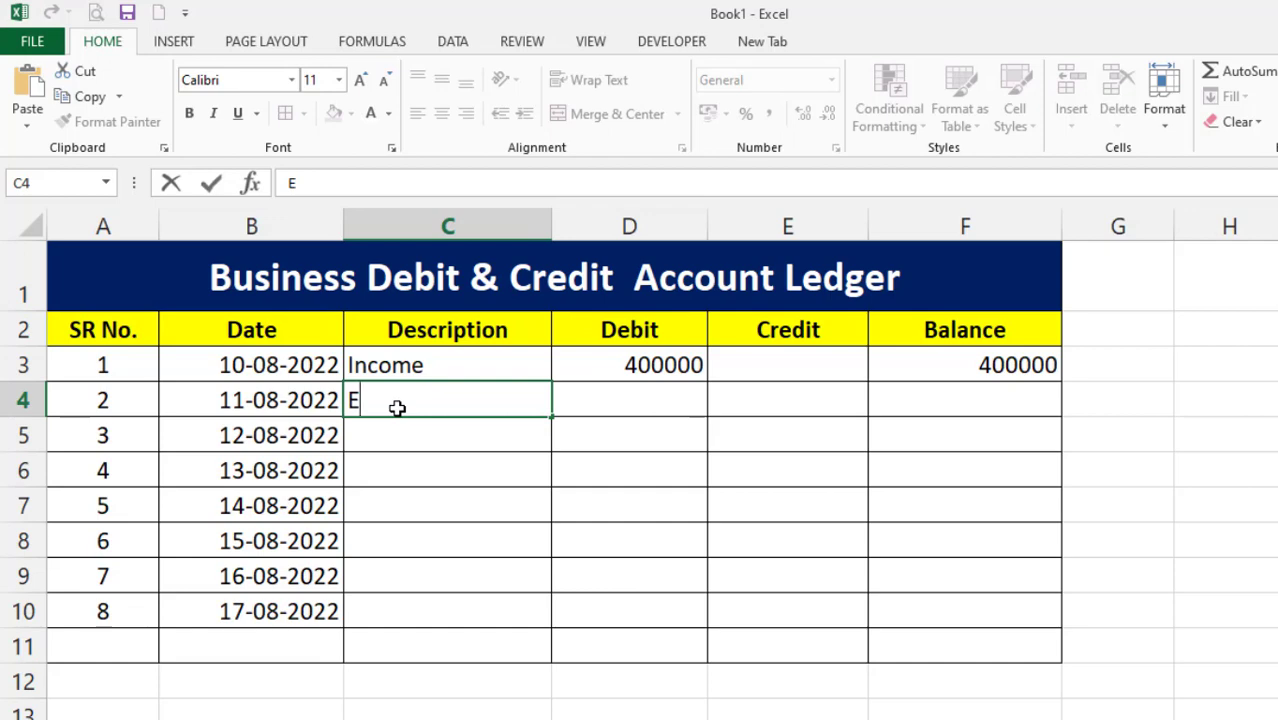
{"action": "type", "text": "pe"}
{"action": "type", "text": "nse"}
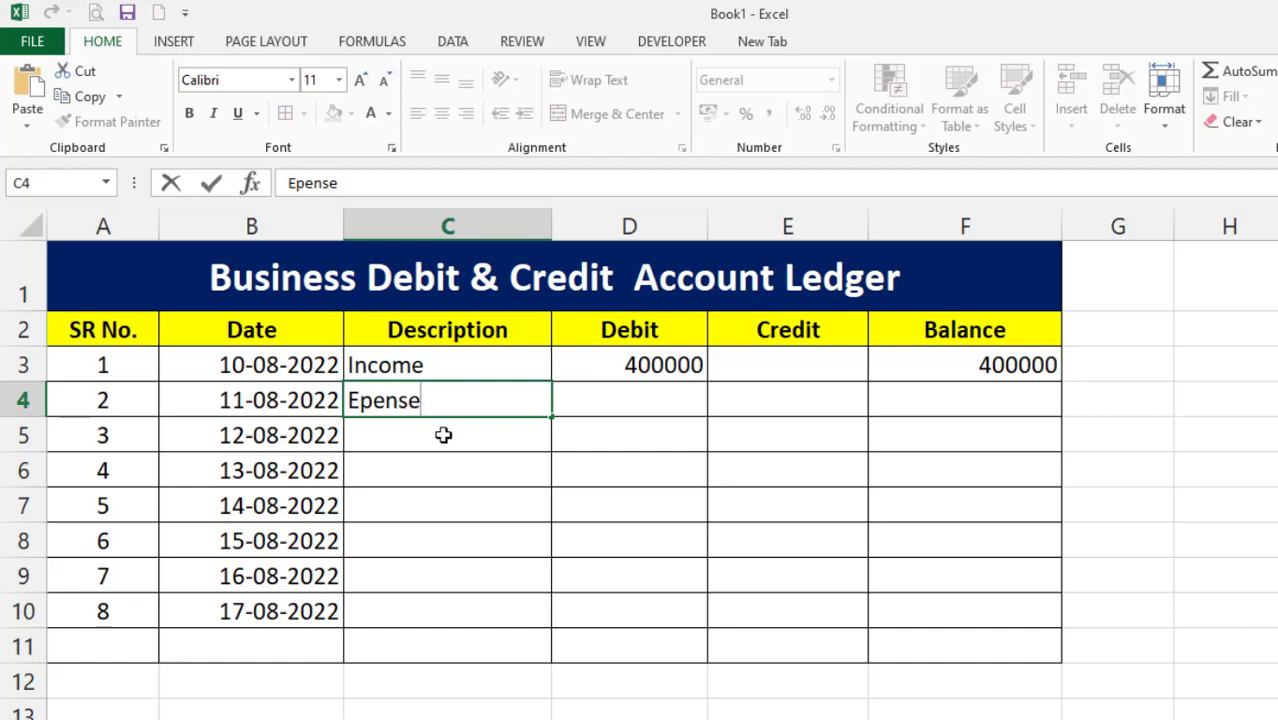
{"action": "left_click", "coordinate": [358, 402]}
{"action": "type", "text": "x"}
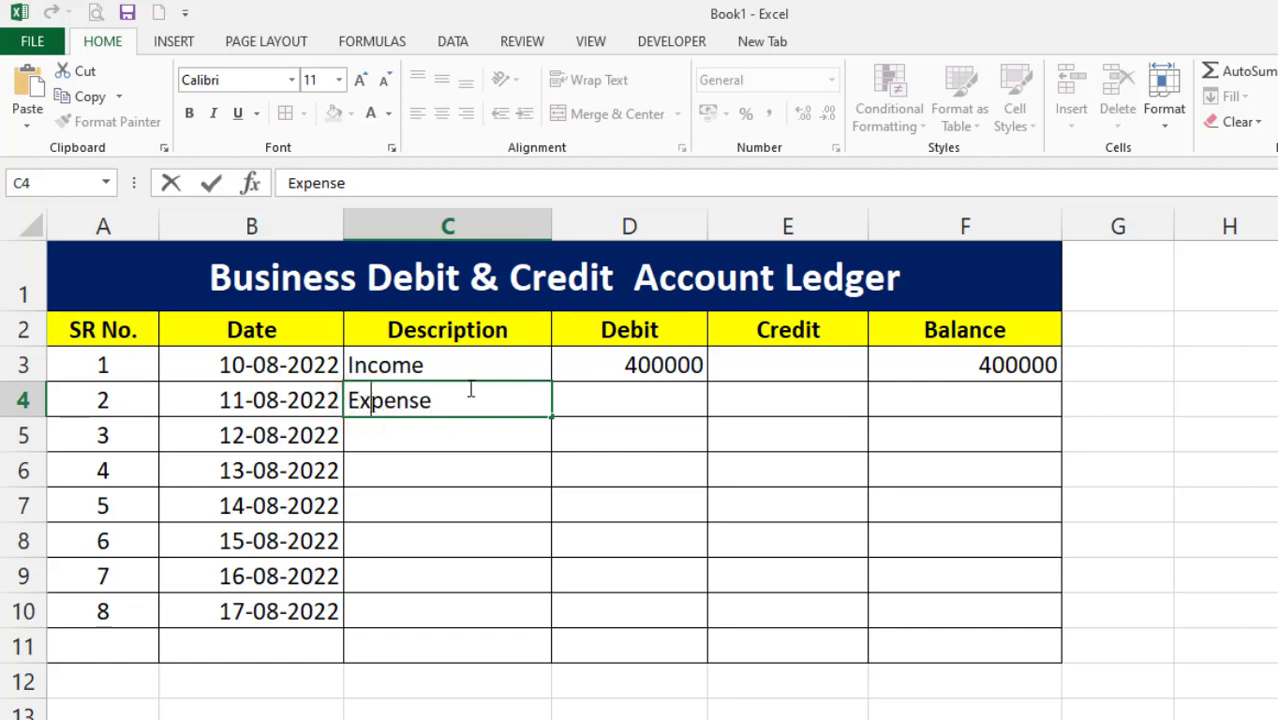
{"action": "left_click", "coordinate": [643, 397]}
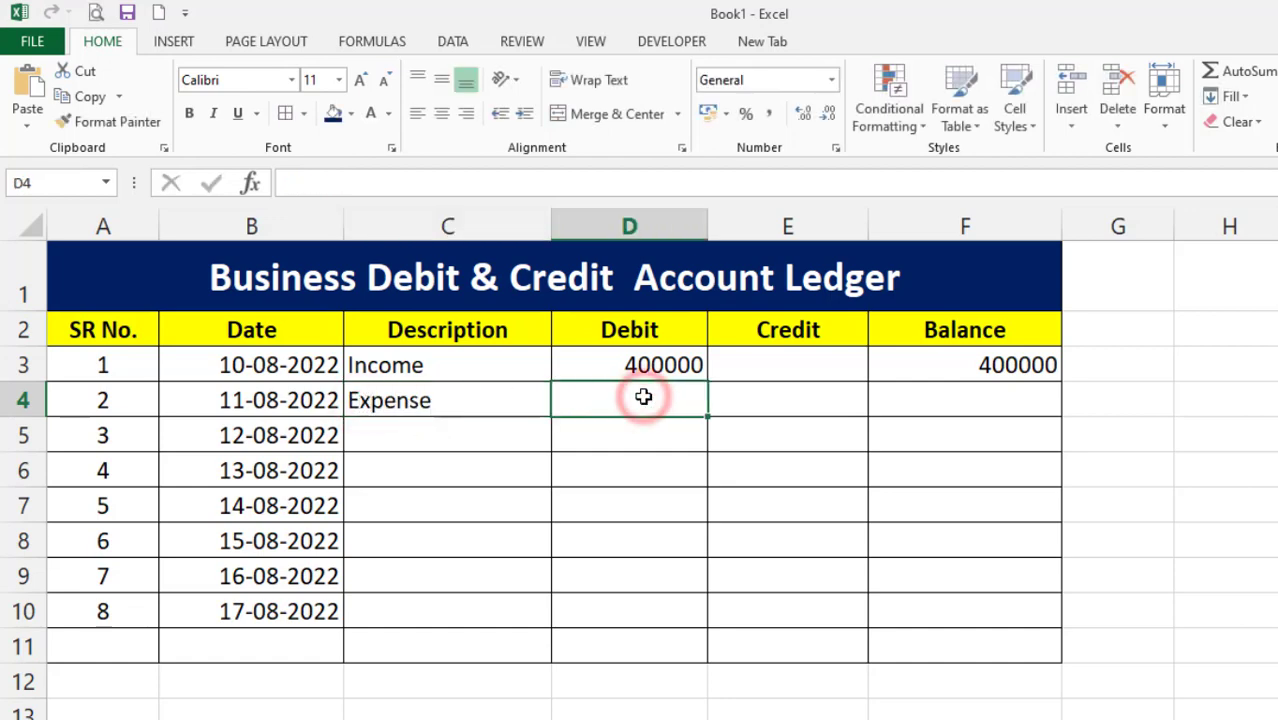
{"action": "left_click", "coordinate": [828, 398]}
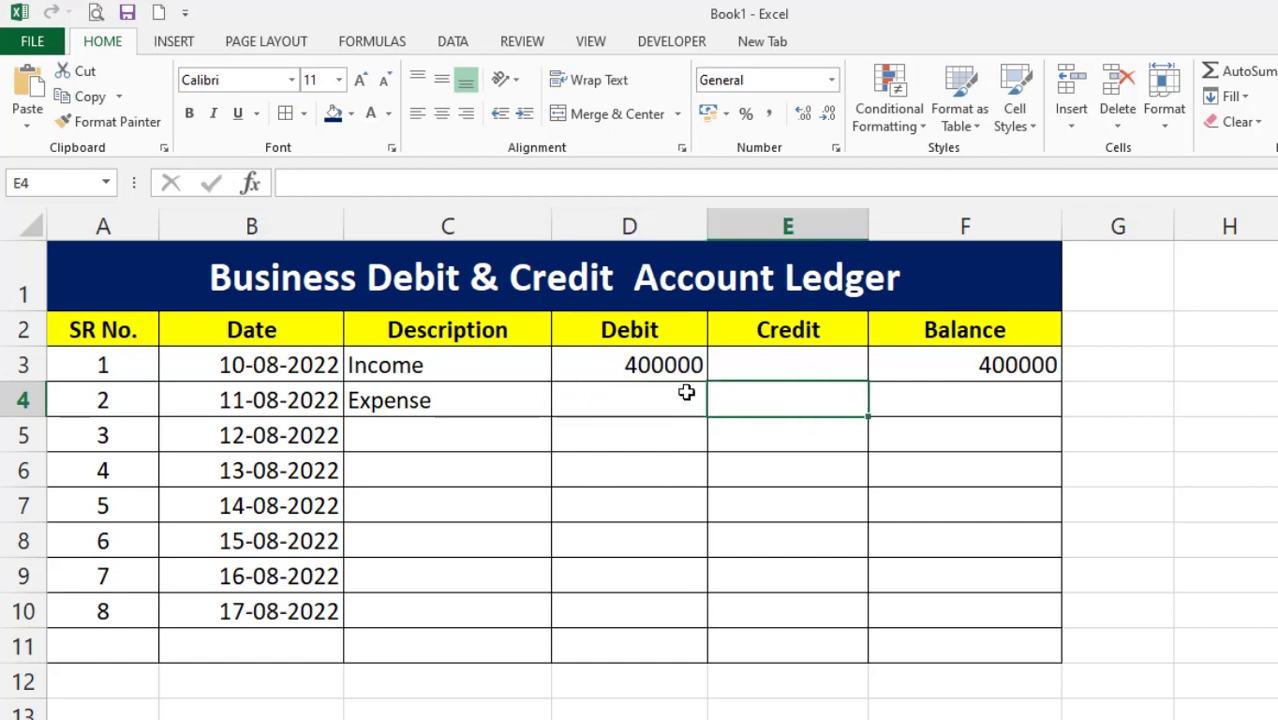
{"action": "left_click", "coordinate": [753, 408]}
{"action": "type", "text": "2"}
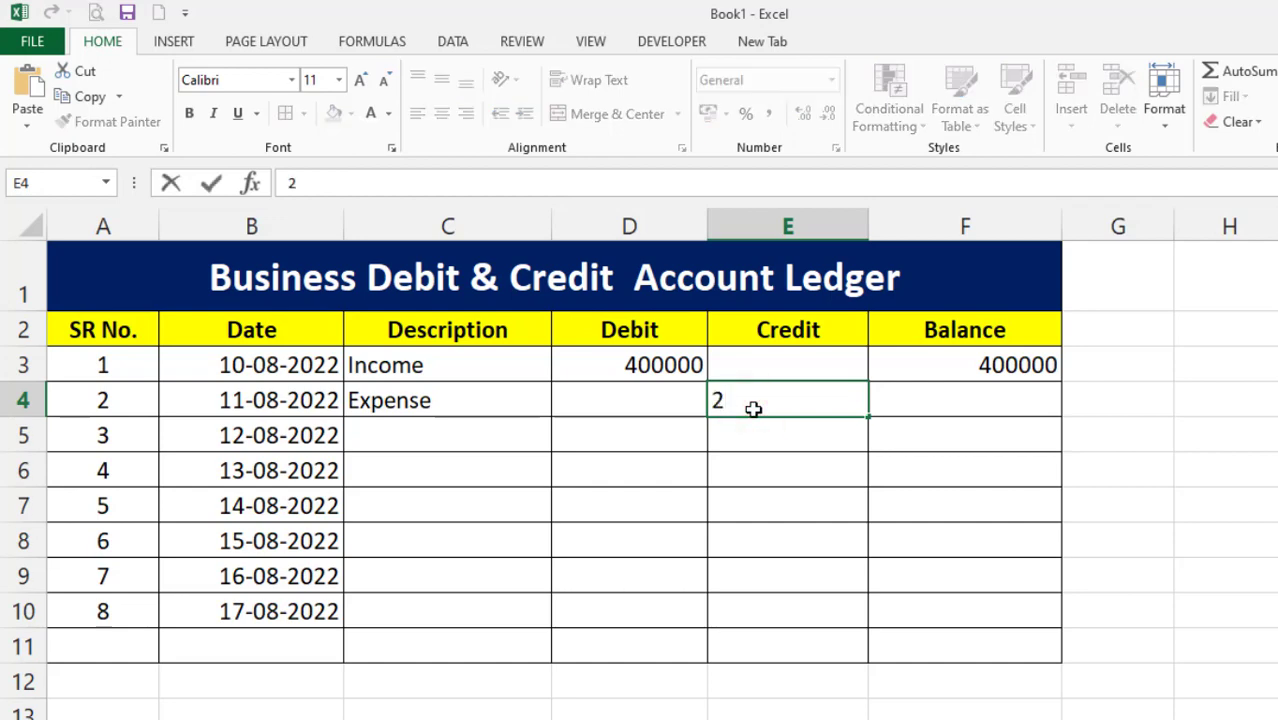
{"action": "type", "text": "00000"}
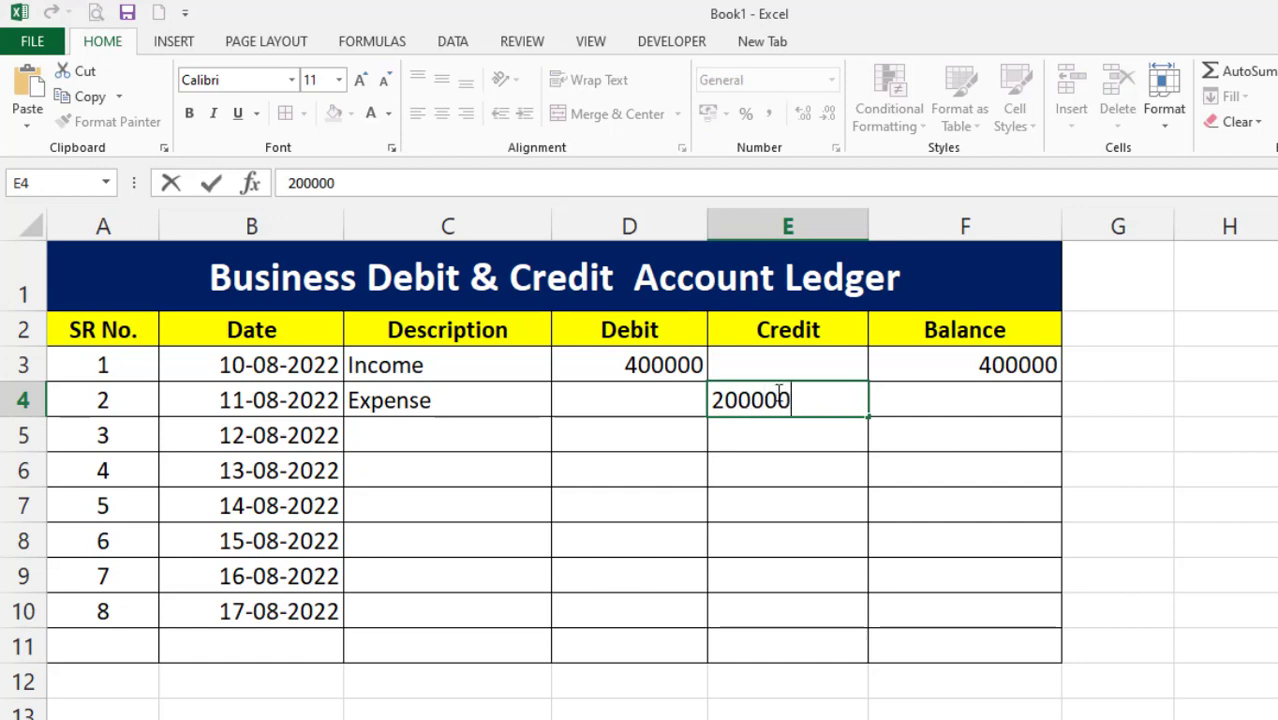
{"action": "left_click", "coordinate": [931, 408]}
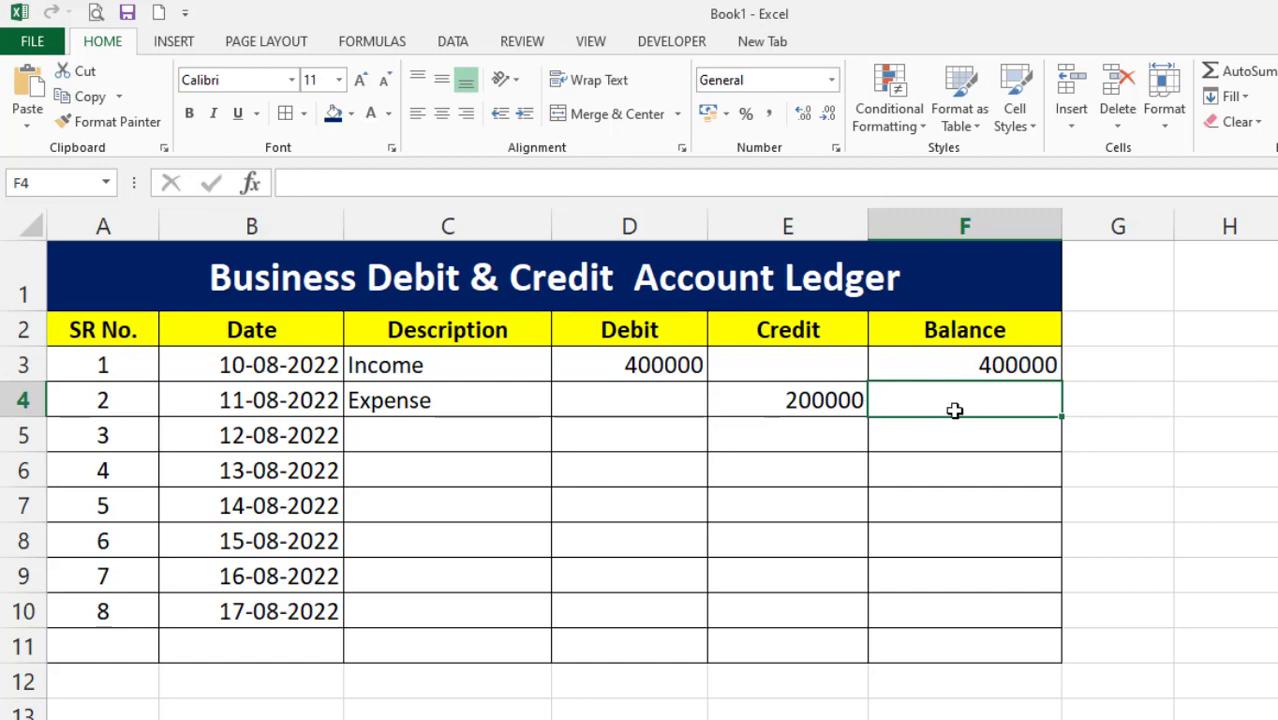
Enter the running-balance formula =F3+D4-E4 in F4, showing 200000
{"action": "type", "text": "="}
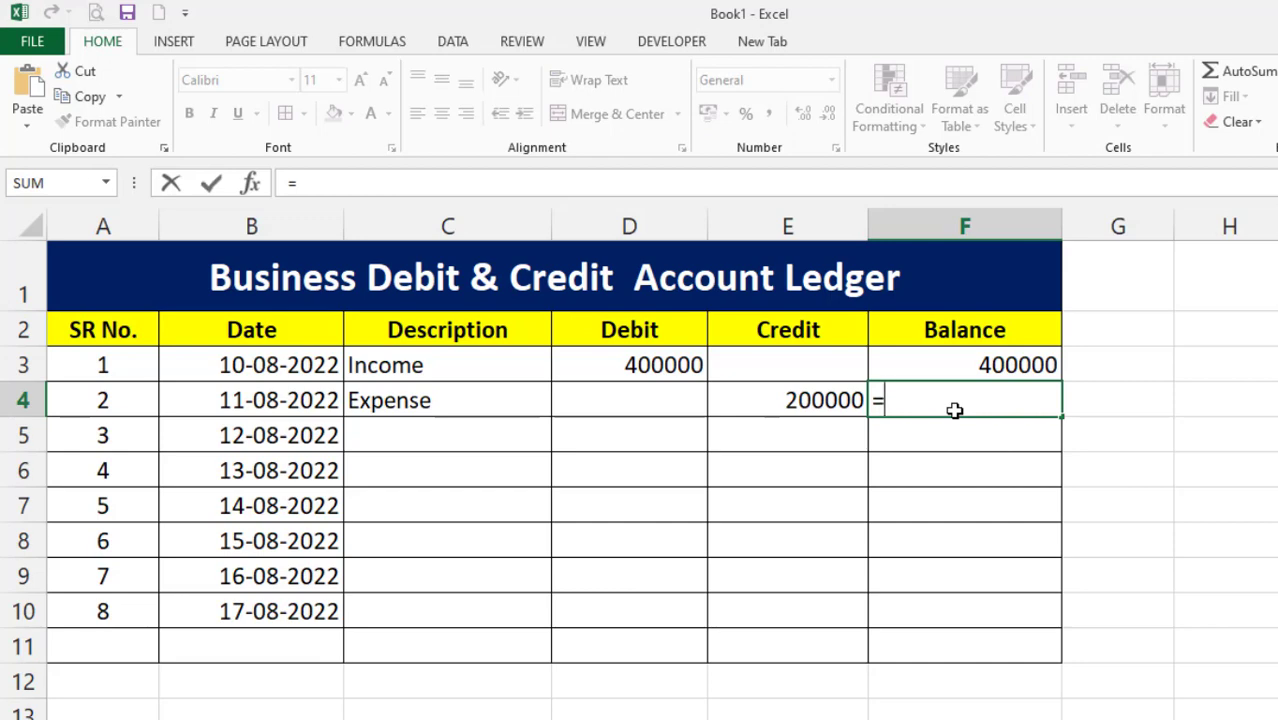
{"action": "left_click", "coordinate": [979, 362]}
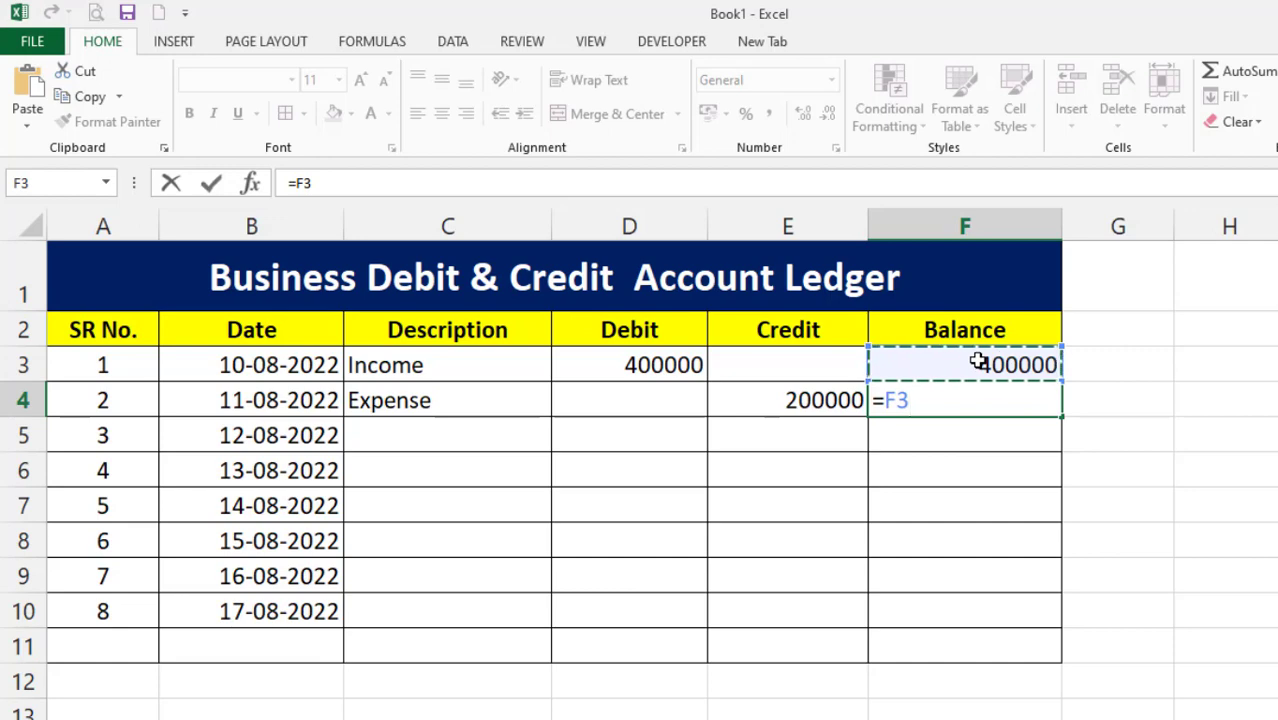
{"action": "type", "text": "+"}
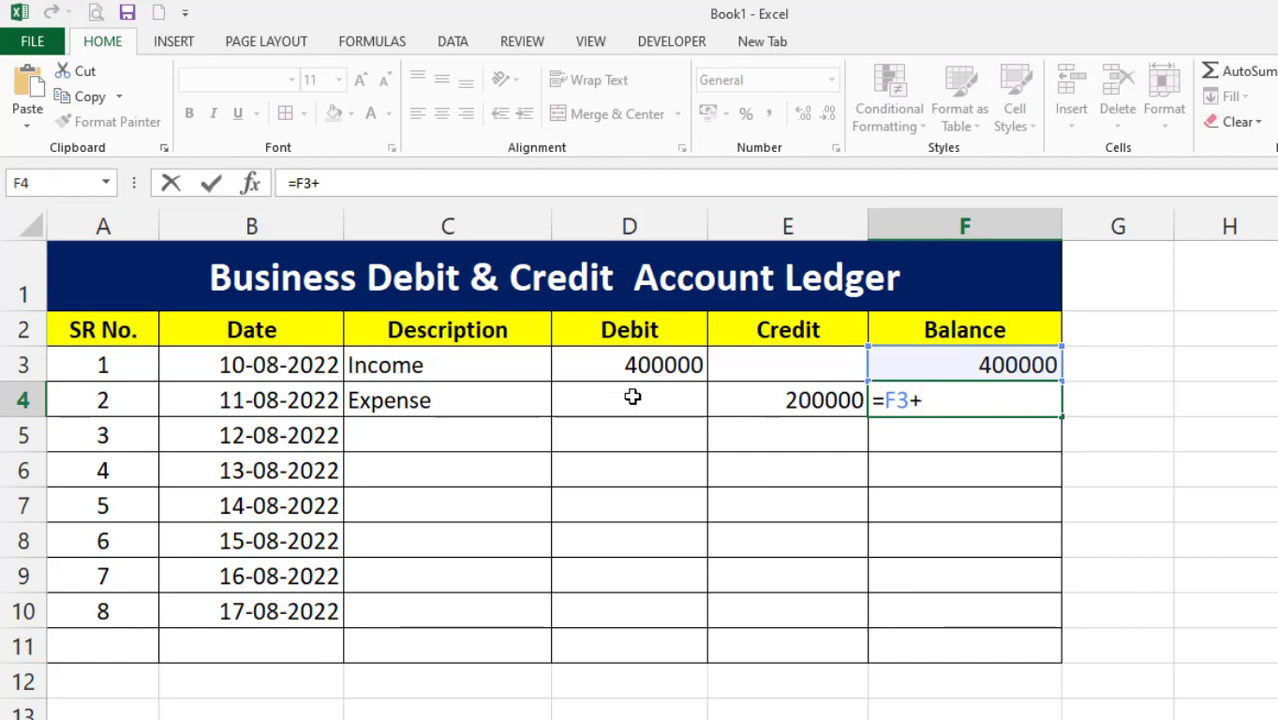
{"action": "left_click", "coordinate": [632, 398]}
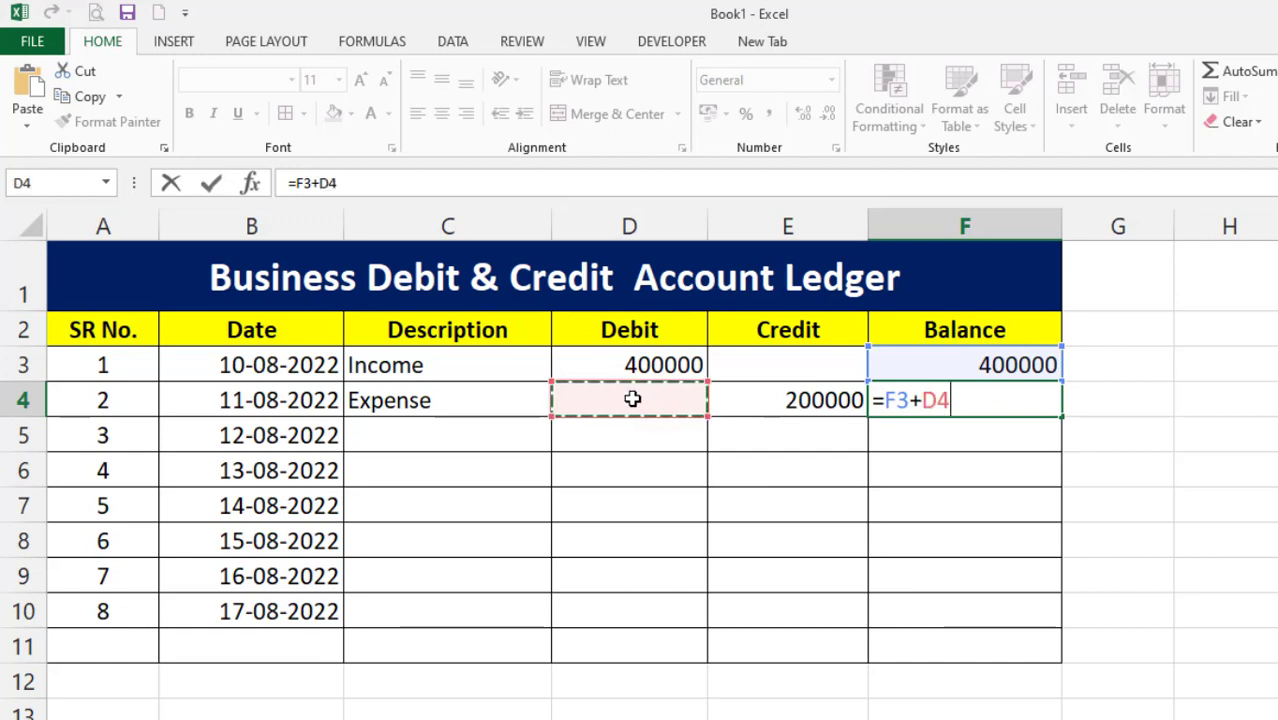
{"action": "type", "text": "-"}
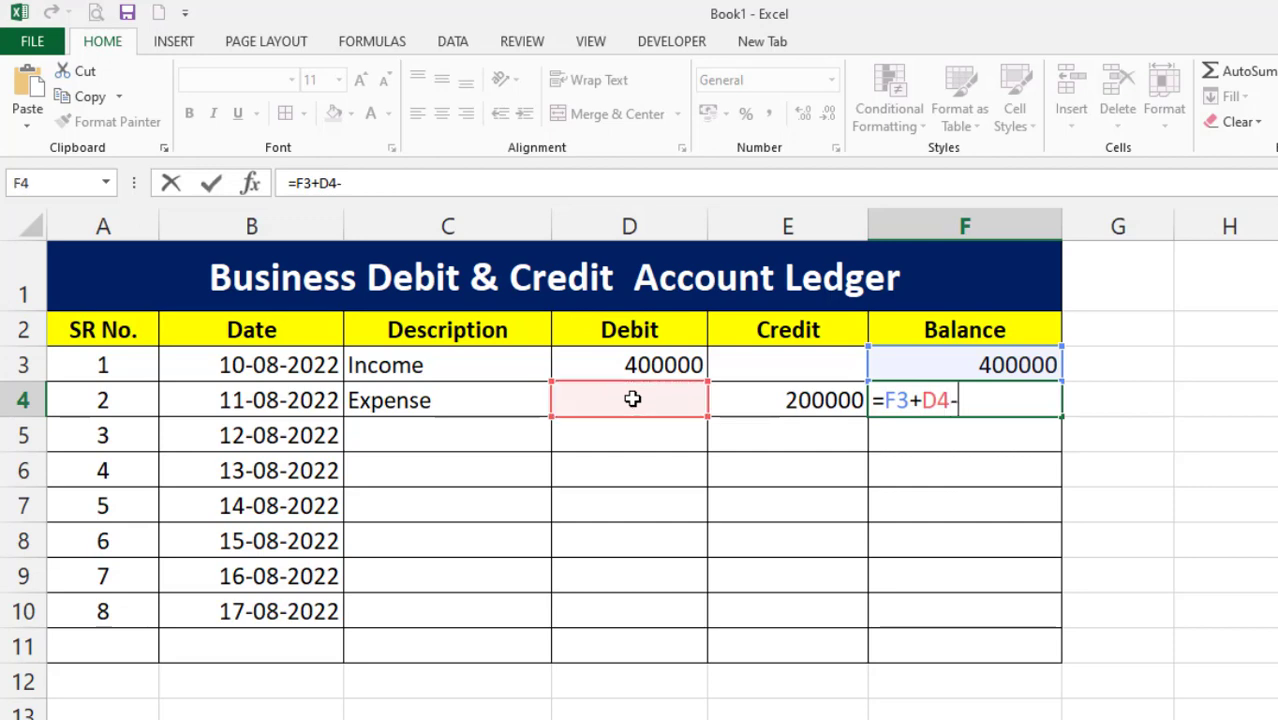
{"action": "left_click", "coordinate": [795, 401]}
{"action": "key", "text": "Return"}
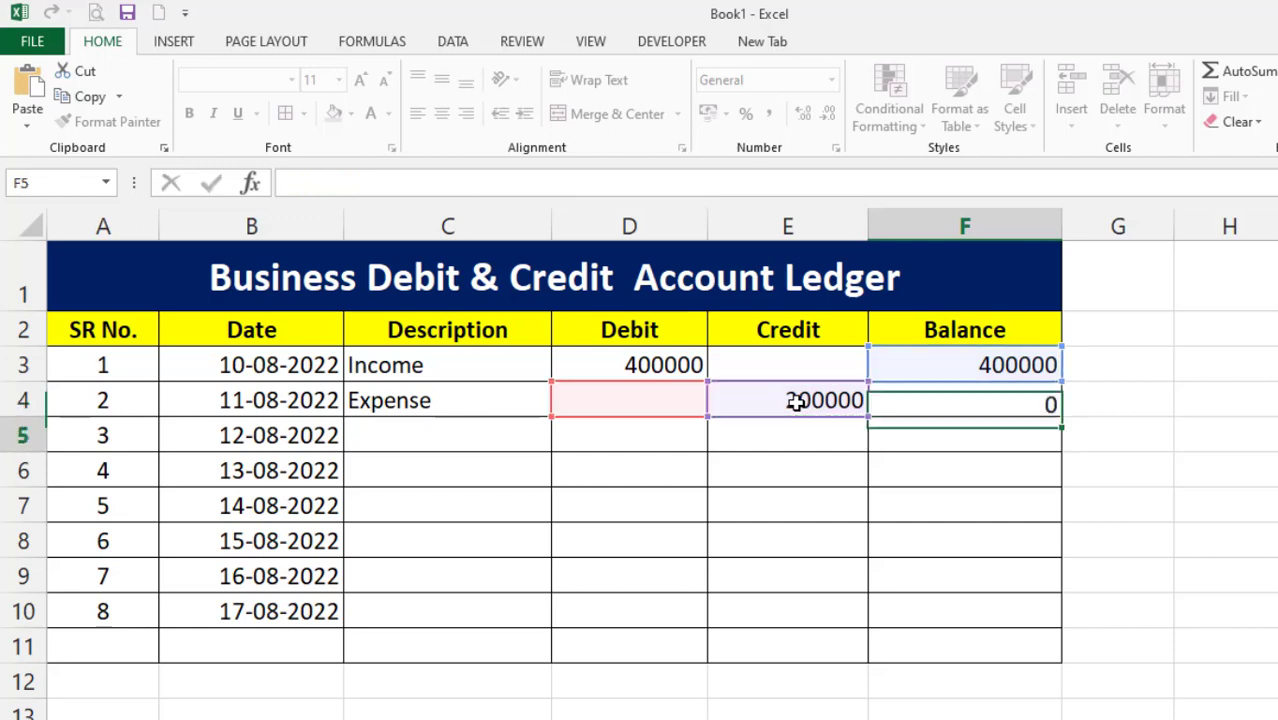
{"action": "left_click", "coordinate": [965, 402]}
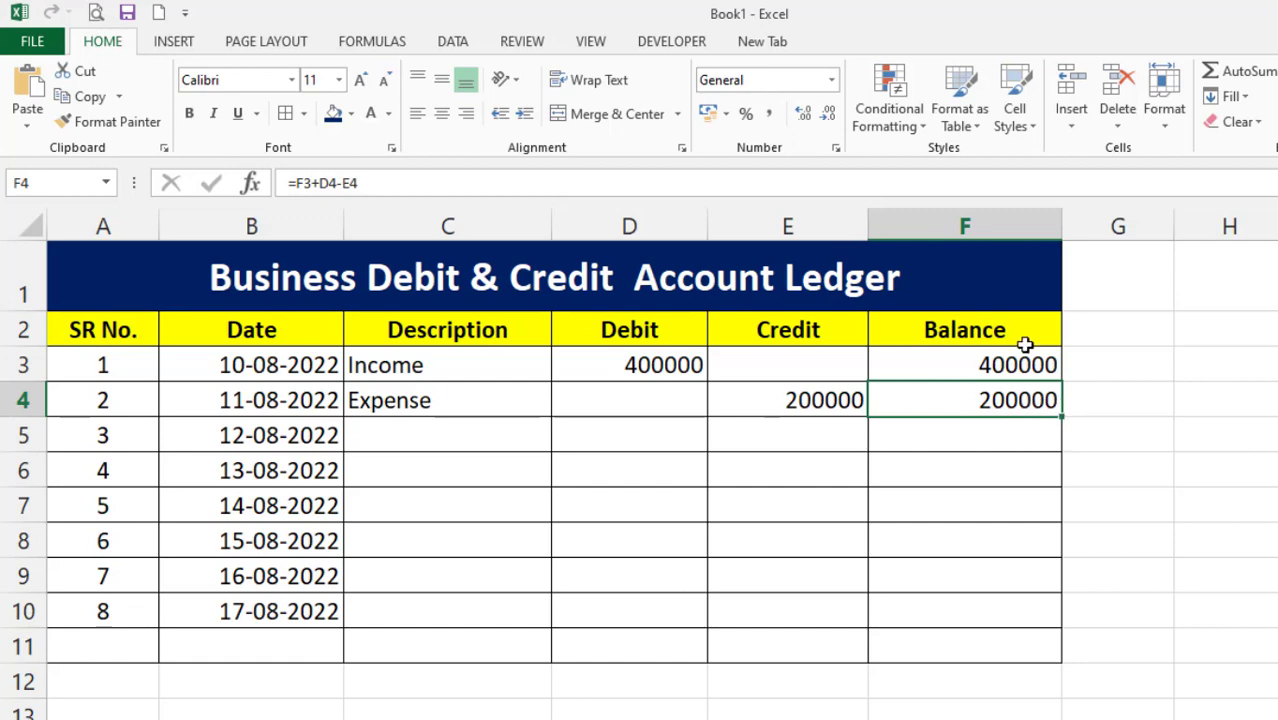
Copy F4's balance formula down through F10 so every row shows 200000
{"action": "left_click_drag", "start_coordinate": [1064, 419], "coordinate": [1066, 628]}
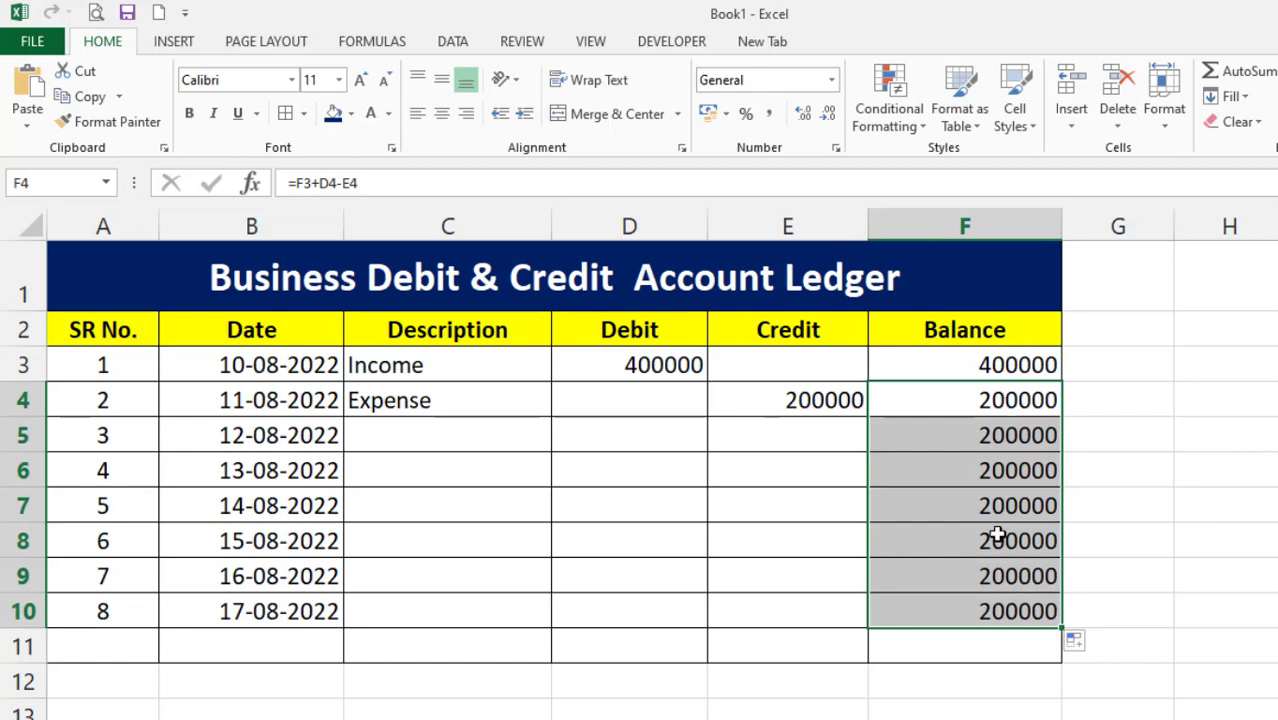
{"action": "left_click", "coordinate": [946, 437]}
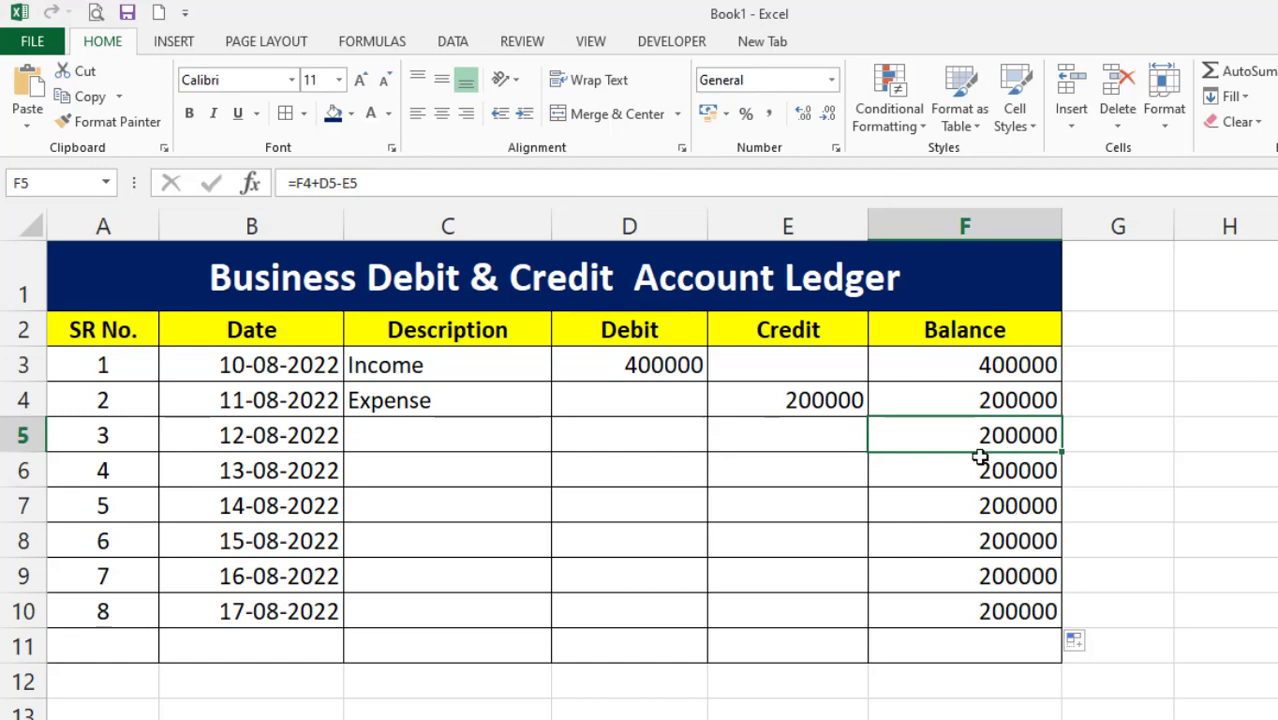
{"action": "left_click", "coordinate": [474, 448]}
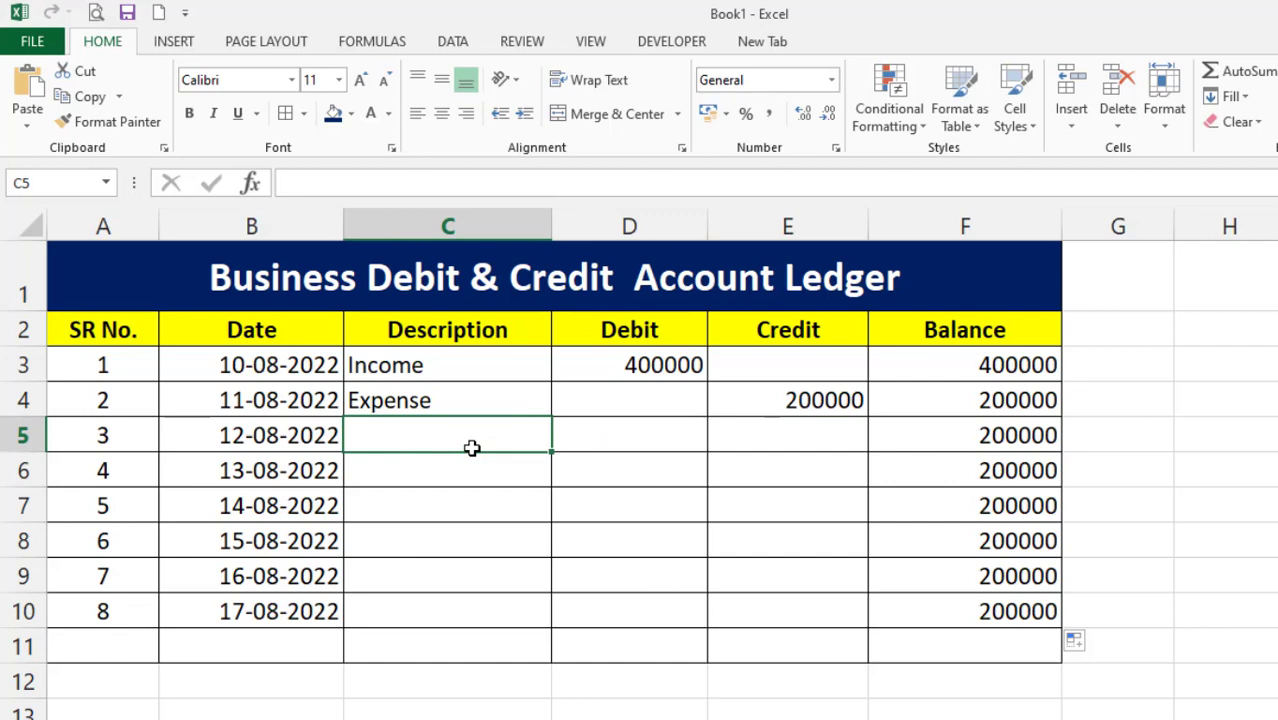
Record entry 3 as Income with a 20000 debit
{"action": "type", "text": "Incom"}
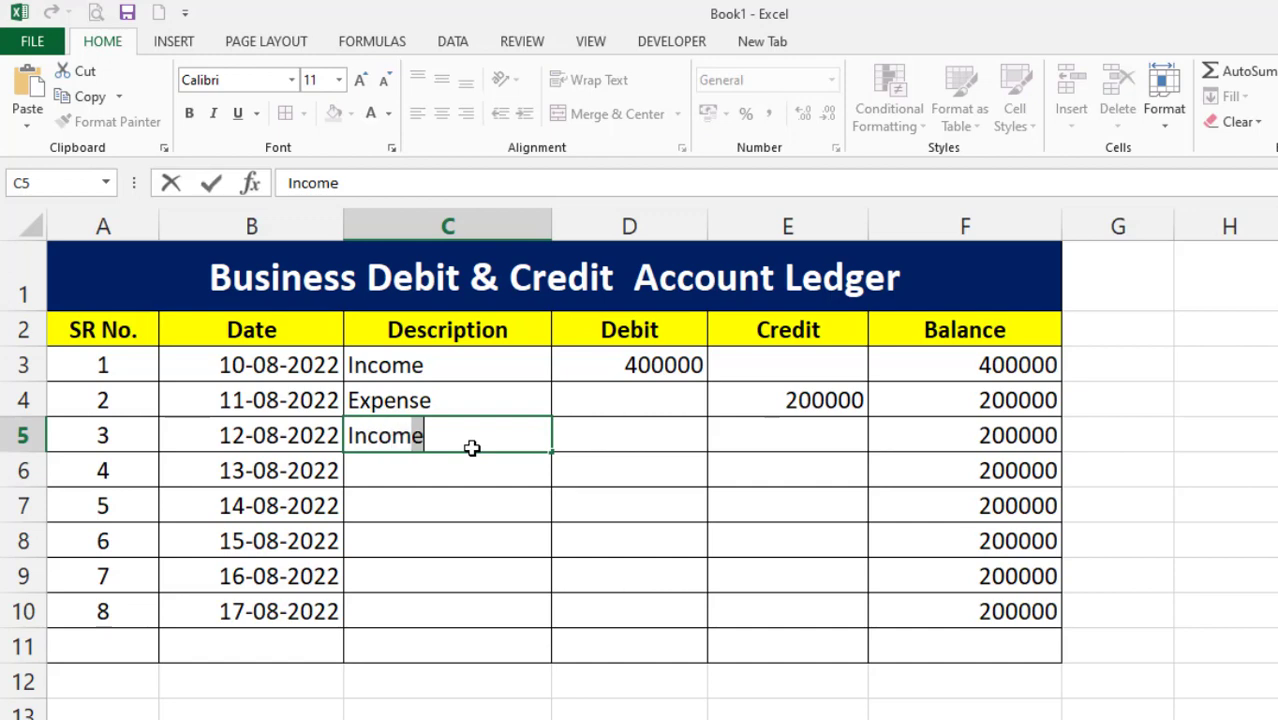
{"action": "type", "text": "e"}
{"action": "left_click", "coordinate": [622, 443]}
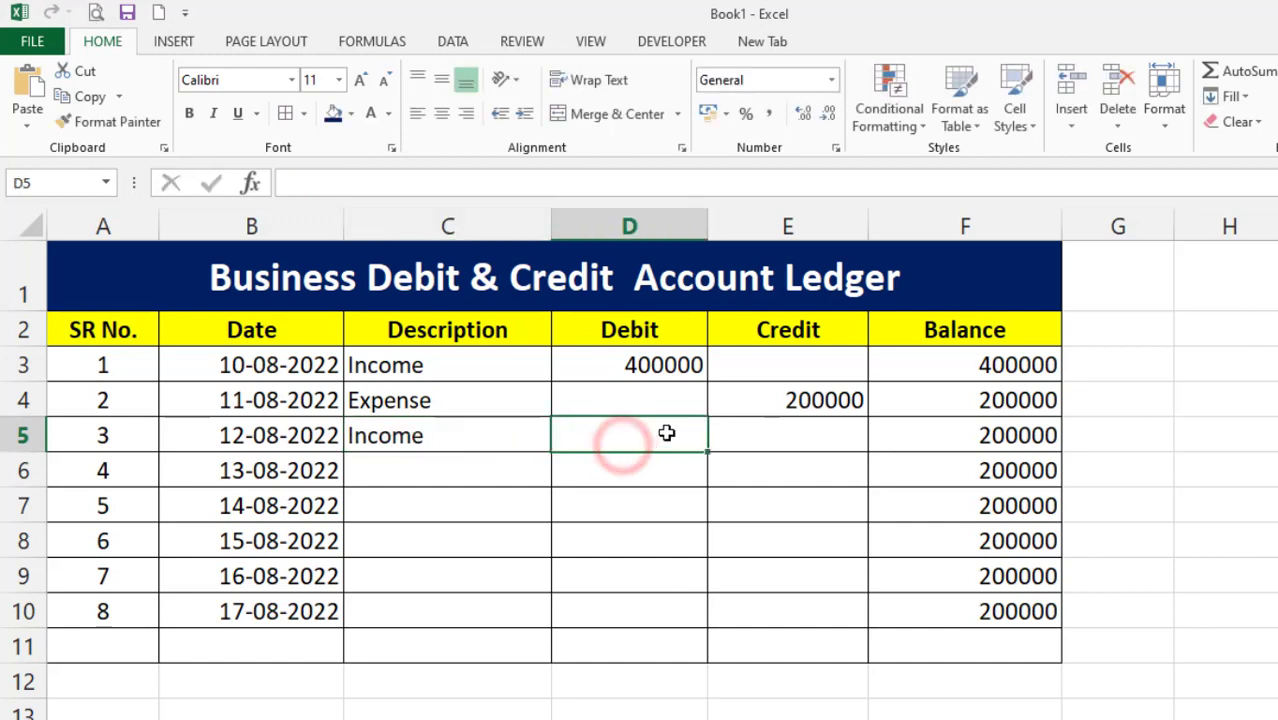
{"action": "type", "text": "2000"}
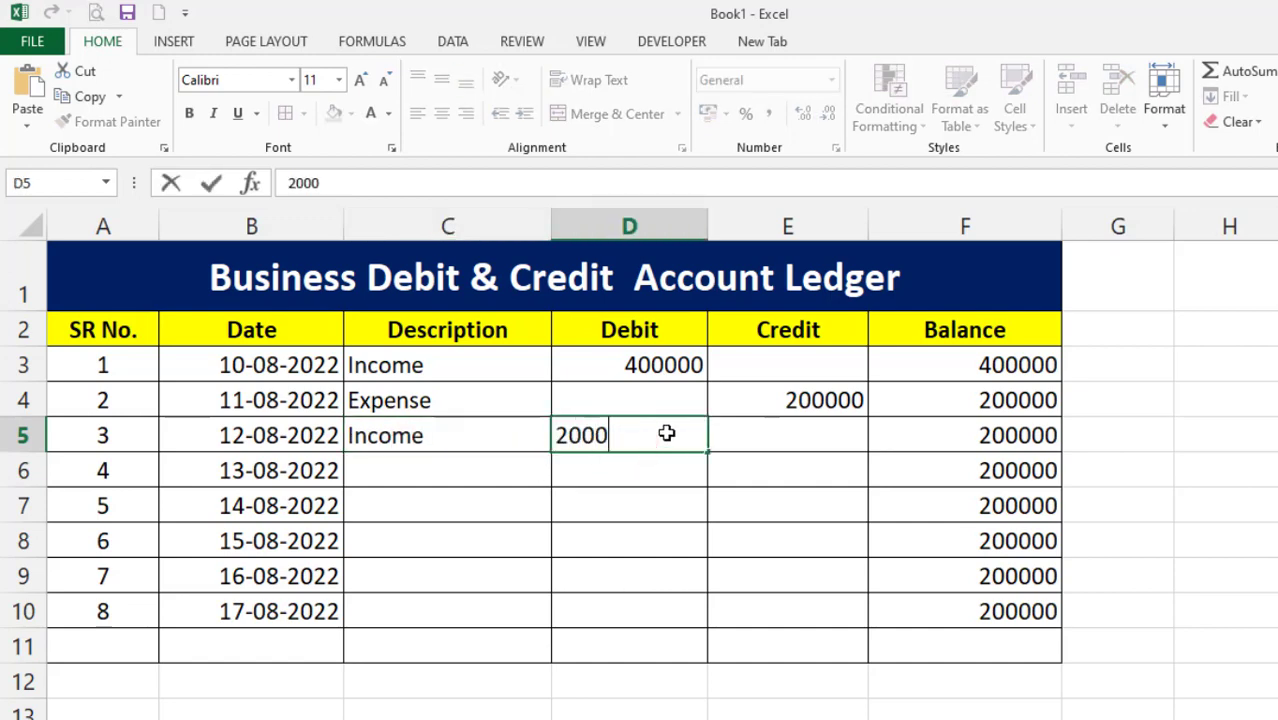
{"action": "type", "text": "0"}
{"action": "left_click", "coordinate": [806, 471]}
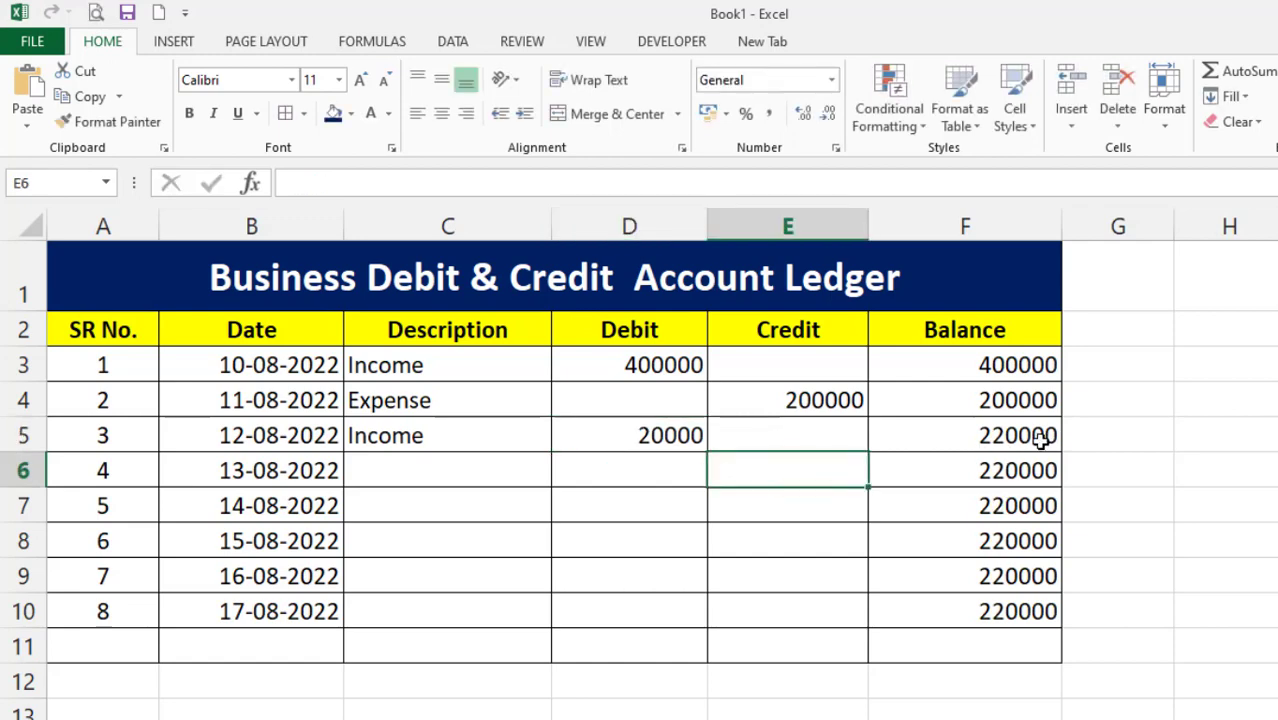
{"action": "left_click", "coordinate": [1012, 437]}
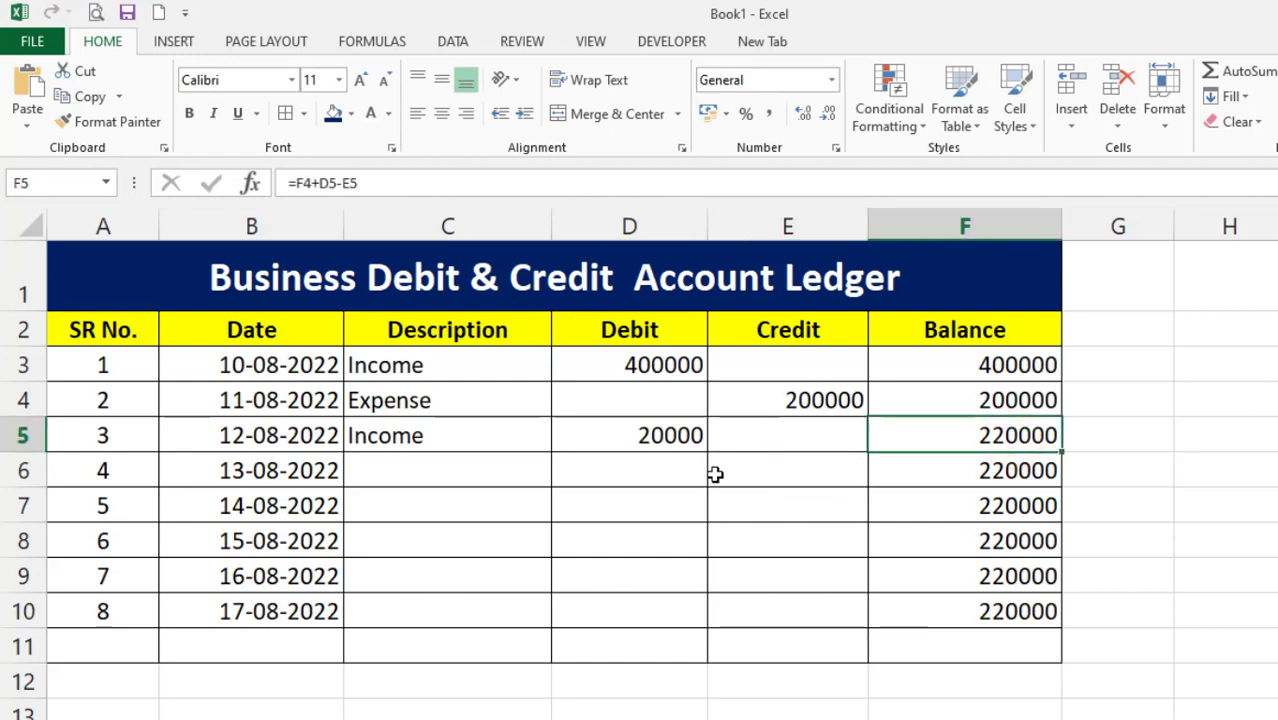
Record entry 4 as Income with a 50000 debit
{"action": "left_click", "coordinate": [447, 480]}
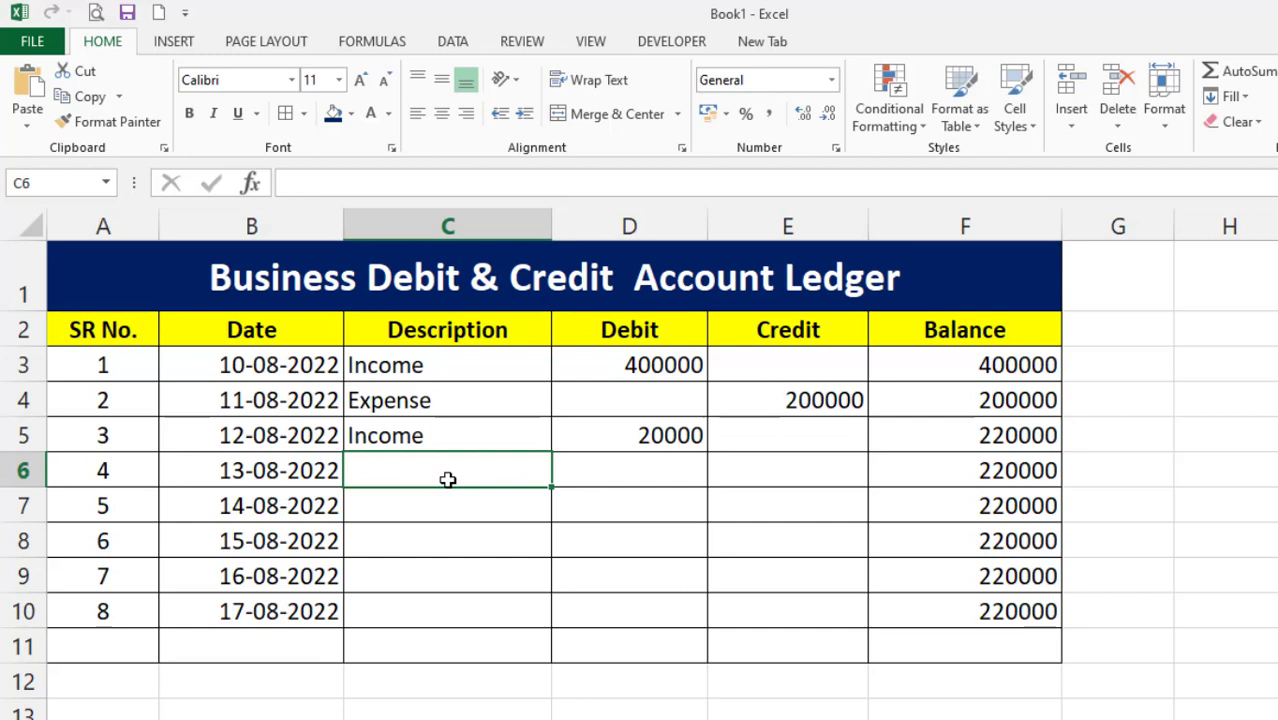
{"action": "type", "text": "i"}
{"action": "key", "text": "BackSpace"}
{"action": "key", "text": "BackSpace"}
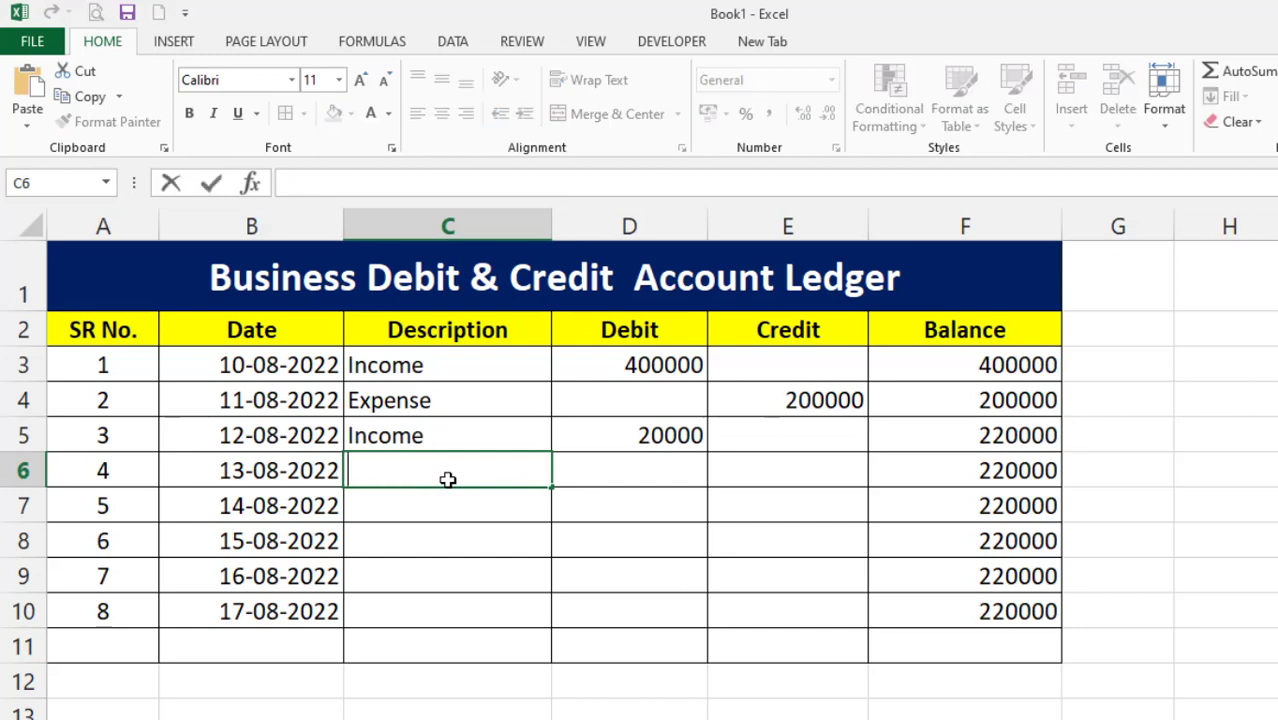
{"action": "type", "text": "Income"}
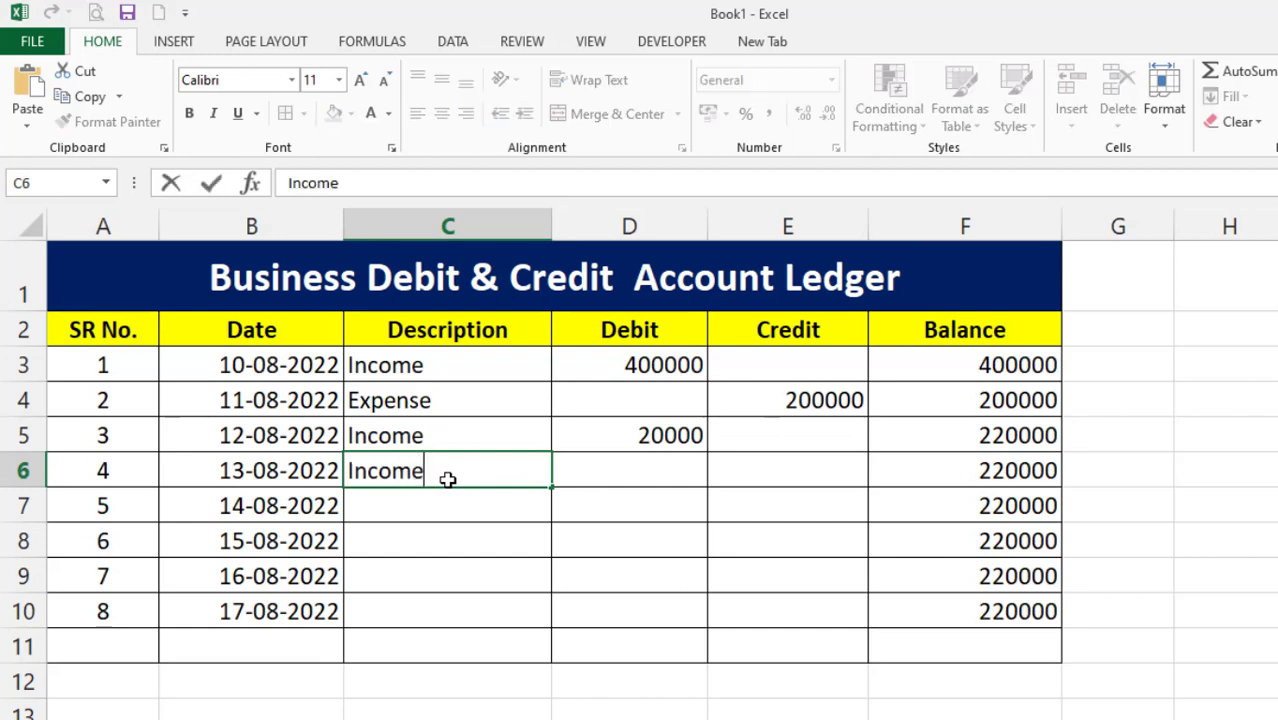
{"action": "left_click", "coordinate": [678, 476]}
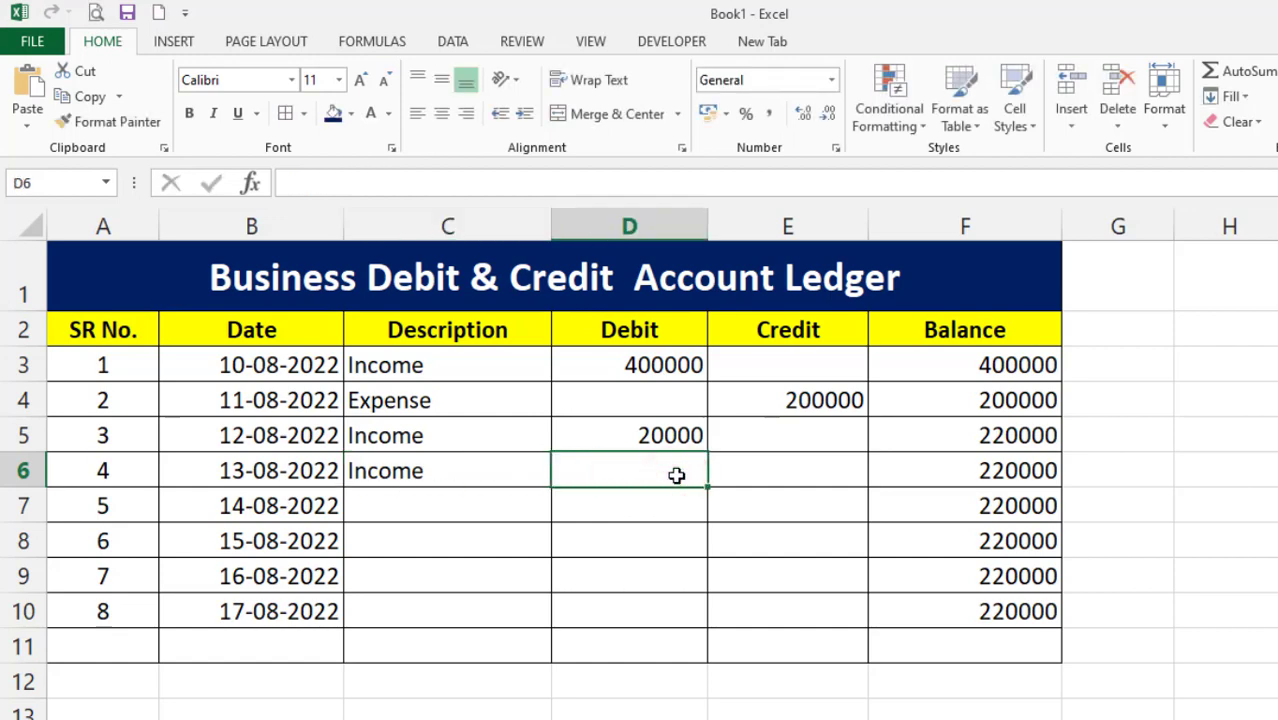
{"action": "type", "text": "5000"}
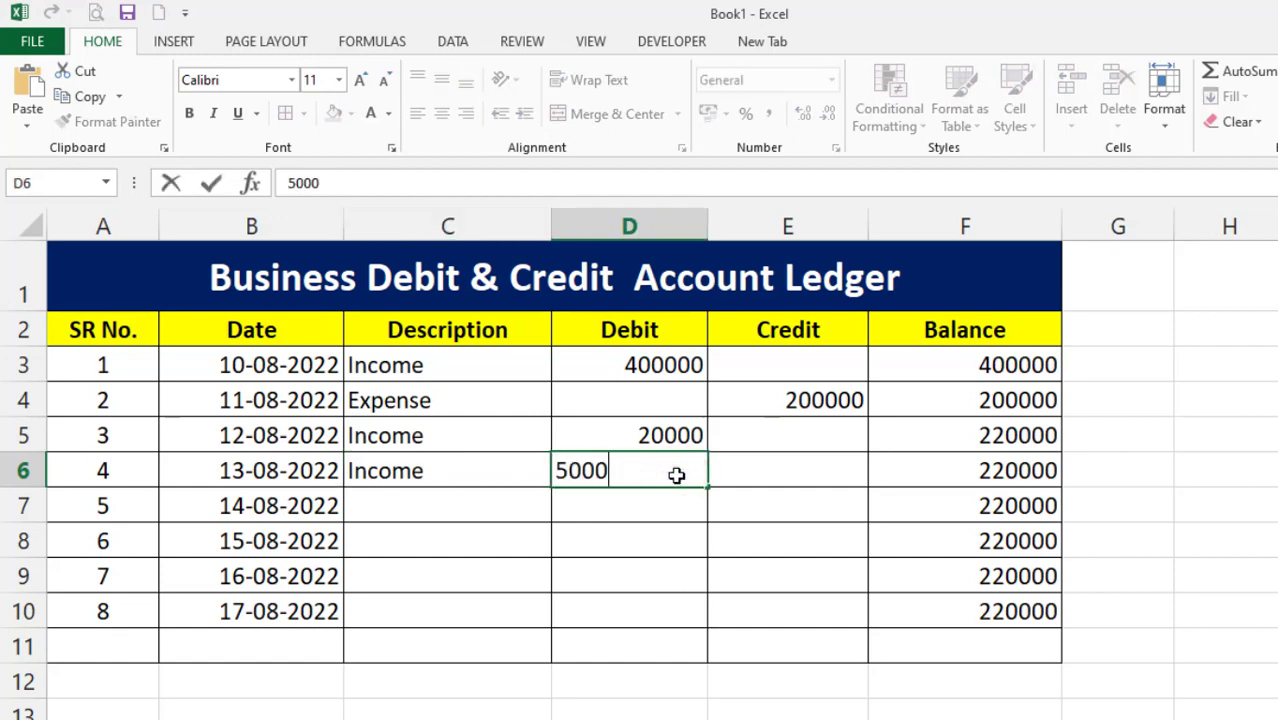
{"action": "type", "text": "0"}
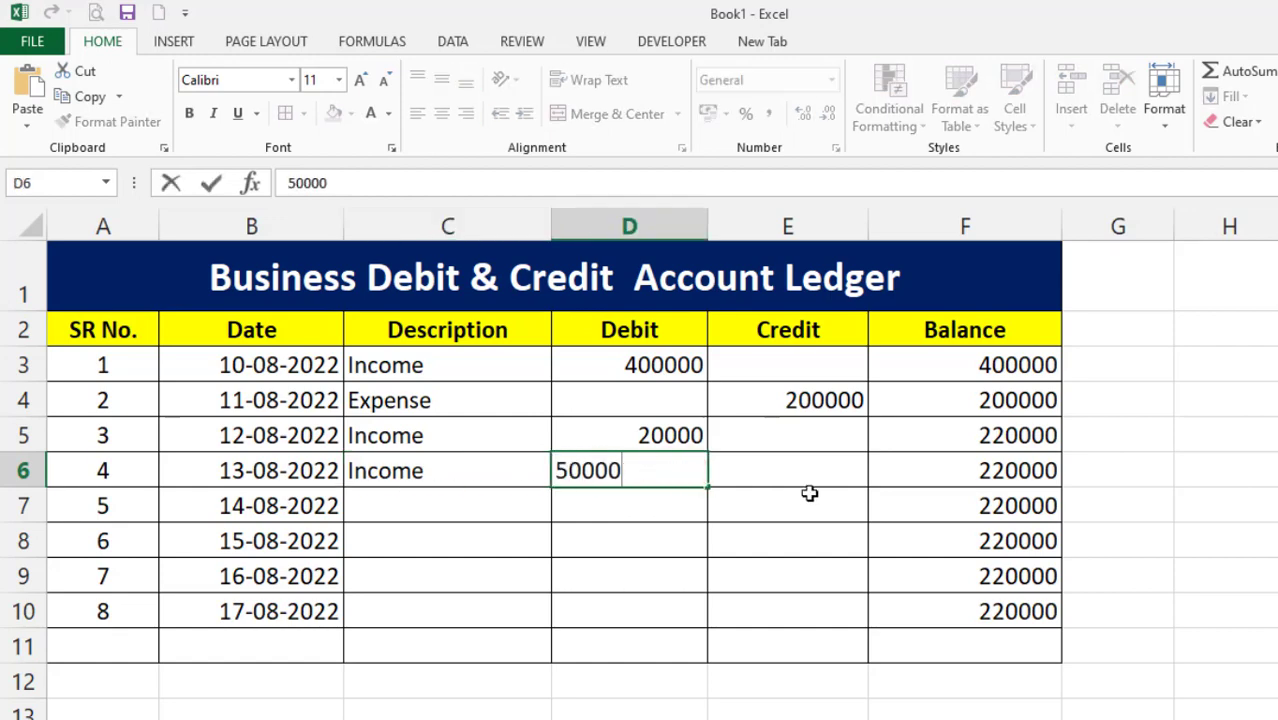
{"action": "left_click", "coordinate": [662, 515]}
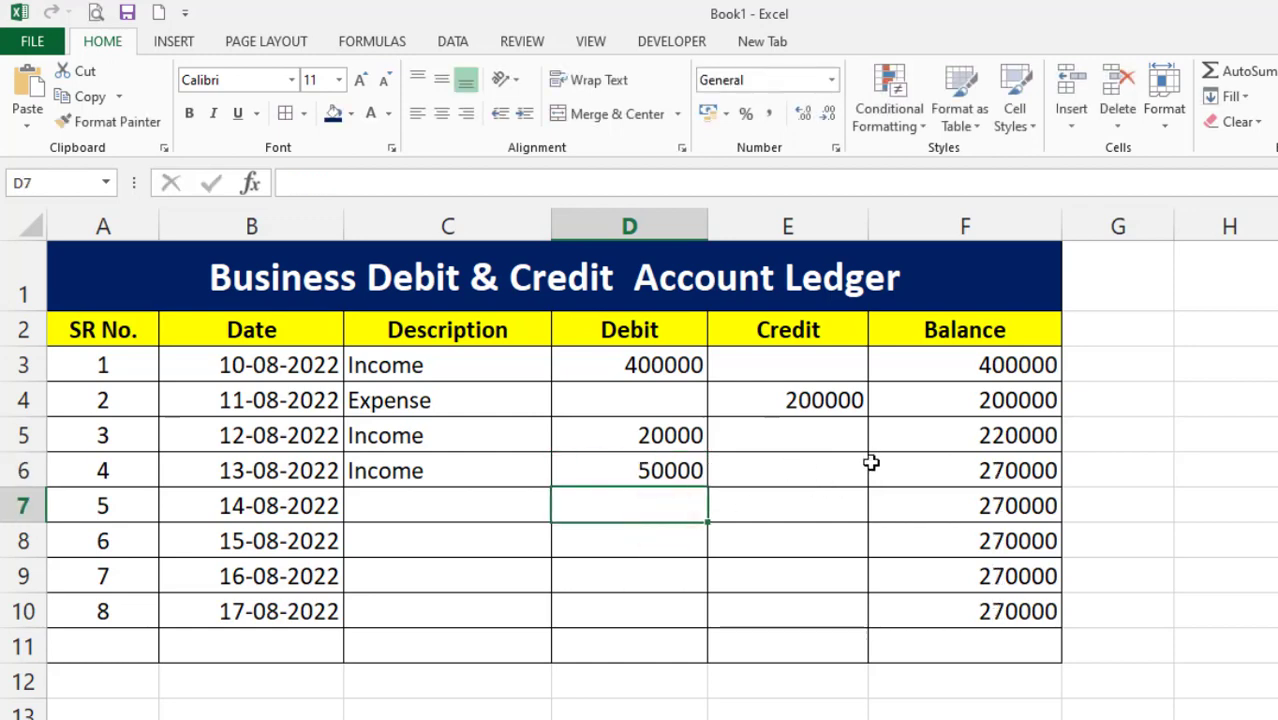
Record entry 5 as Expense with a 150000 credit, bringing the balance to 120000
{"action": "left_click", "coordinate": [387, 516]}
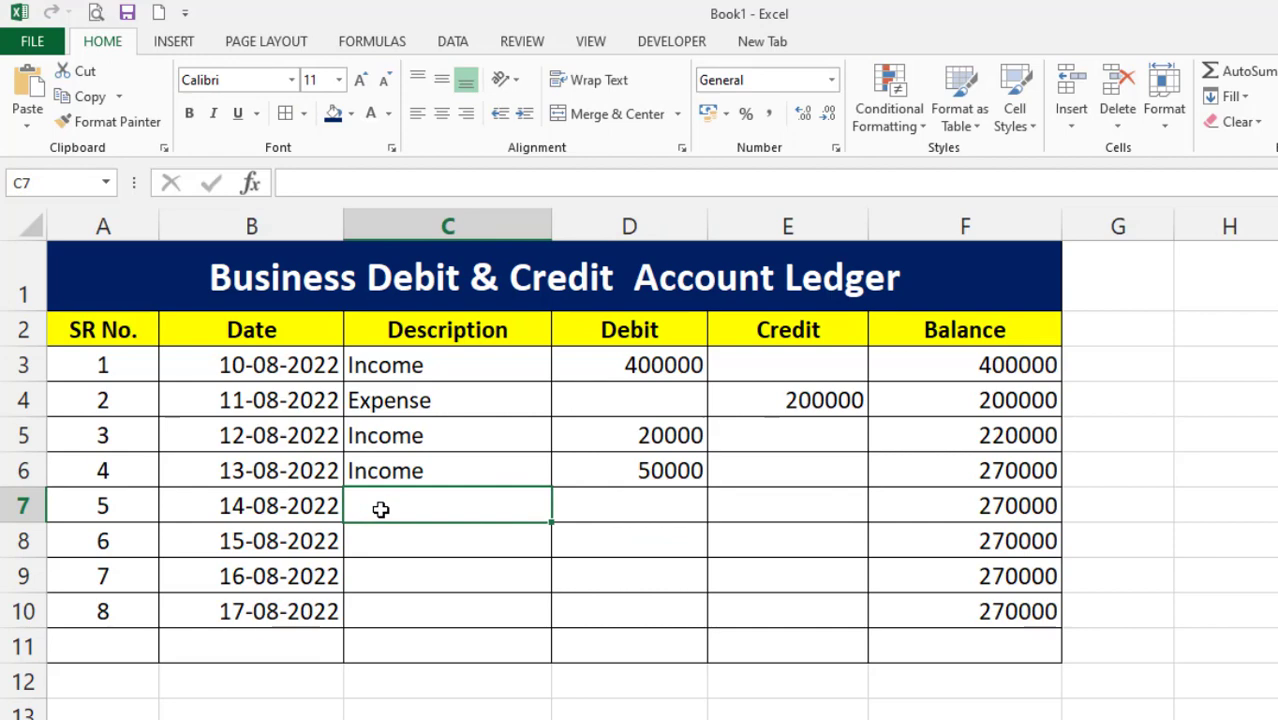
{"action": "type", "text": "E"}
{"action": "key", "text": "Return"}
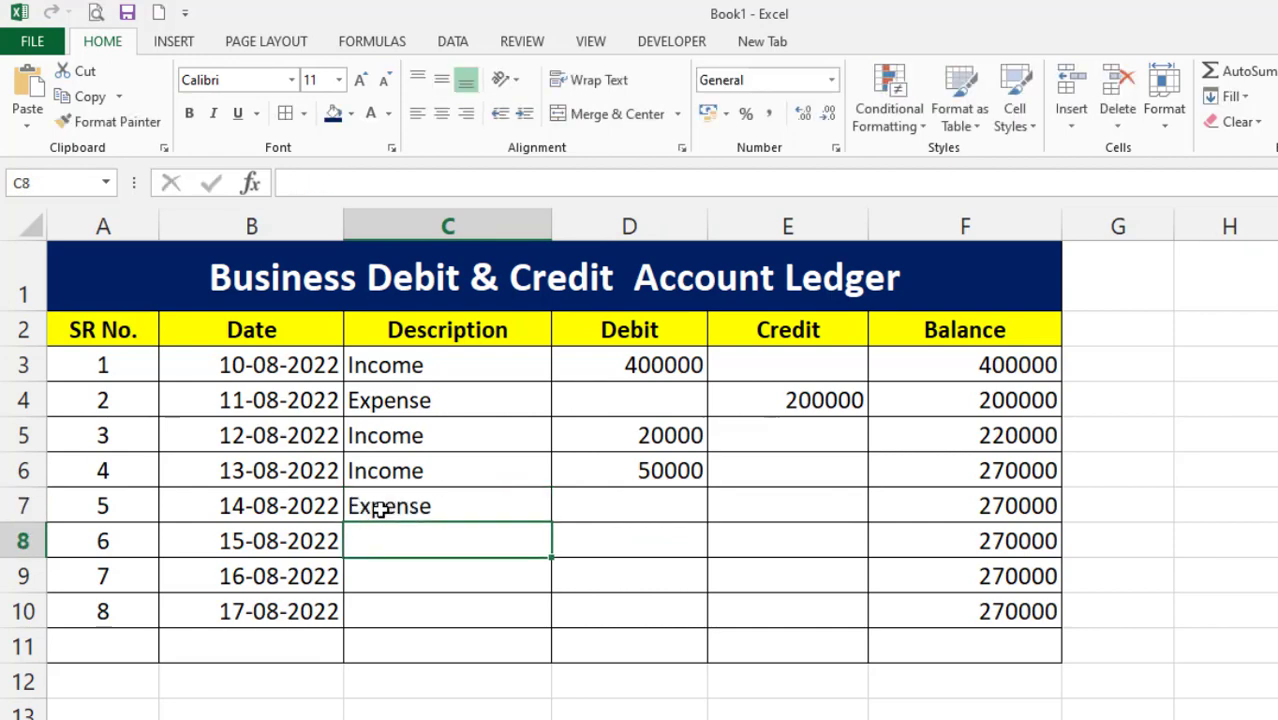
{"action": "left_click", "coordinate": [811, 508]}
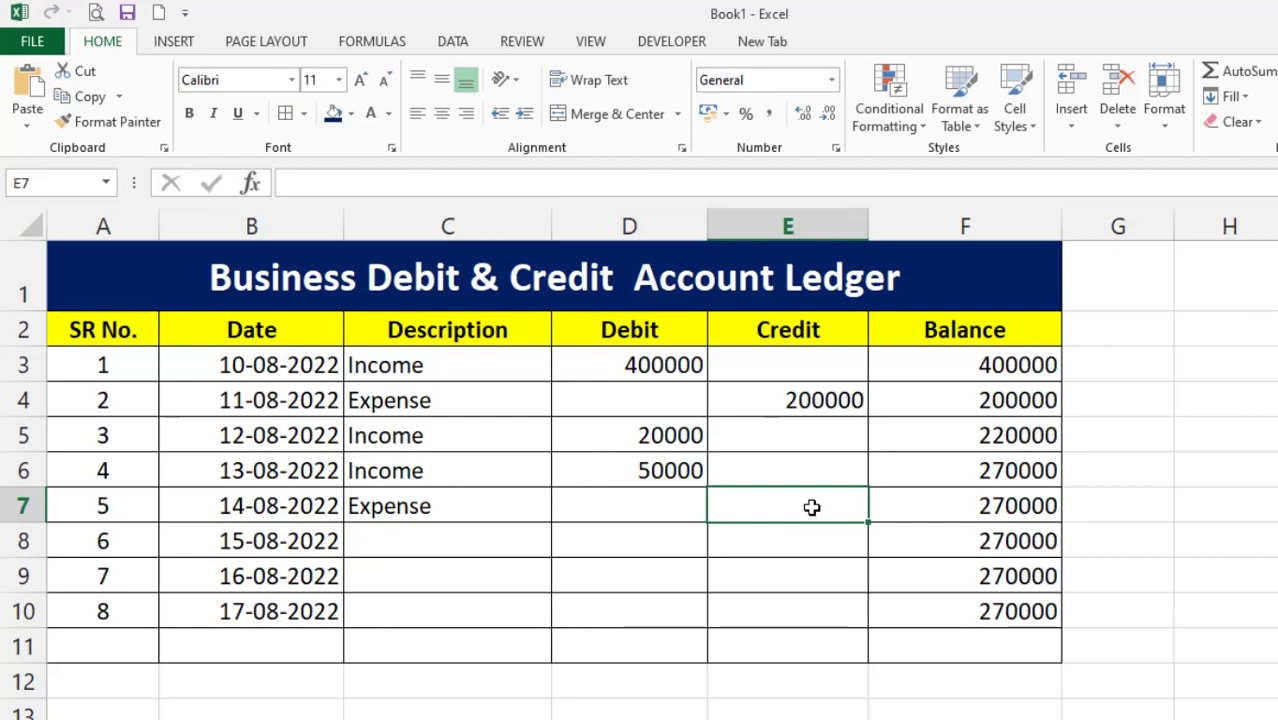
{"action": "type", "text": "15000"}
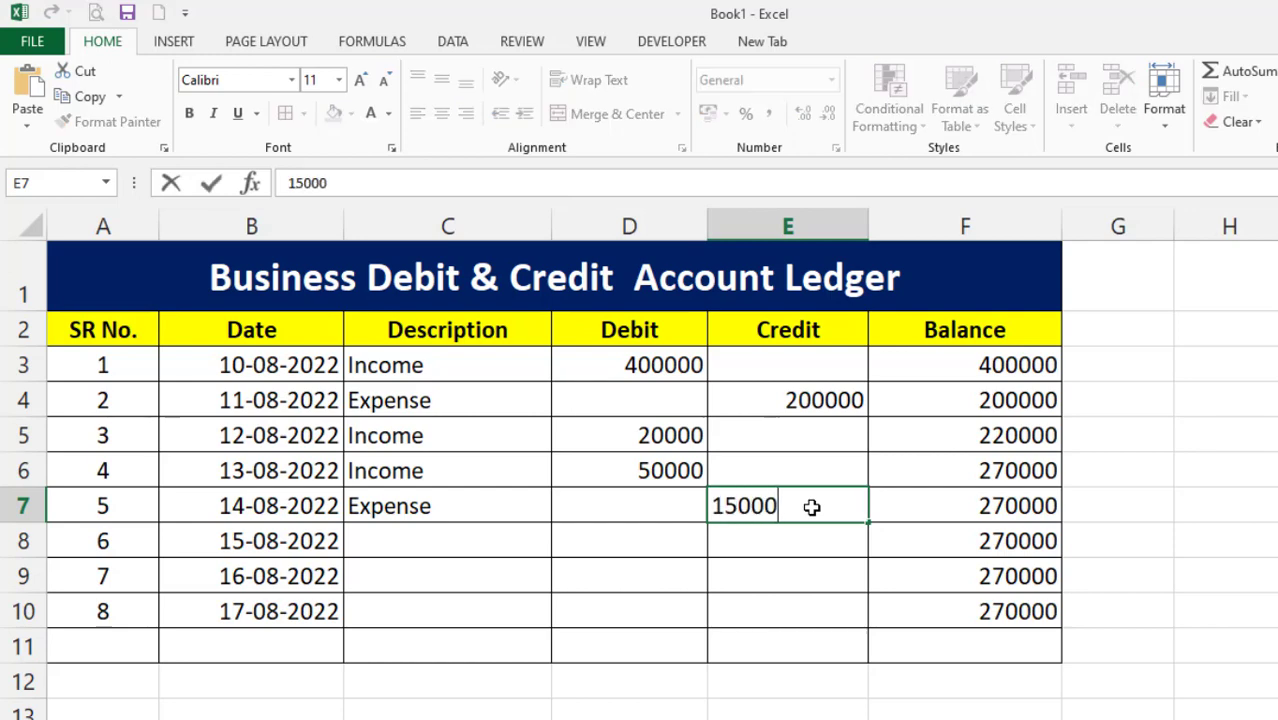
{"action": "type", "text": "0"}
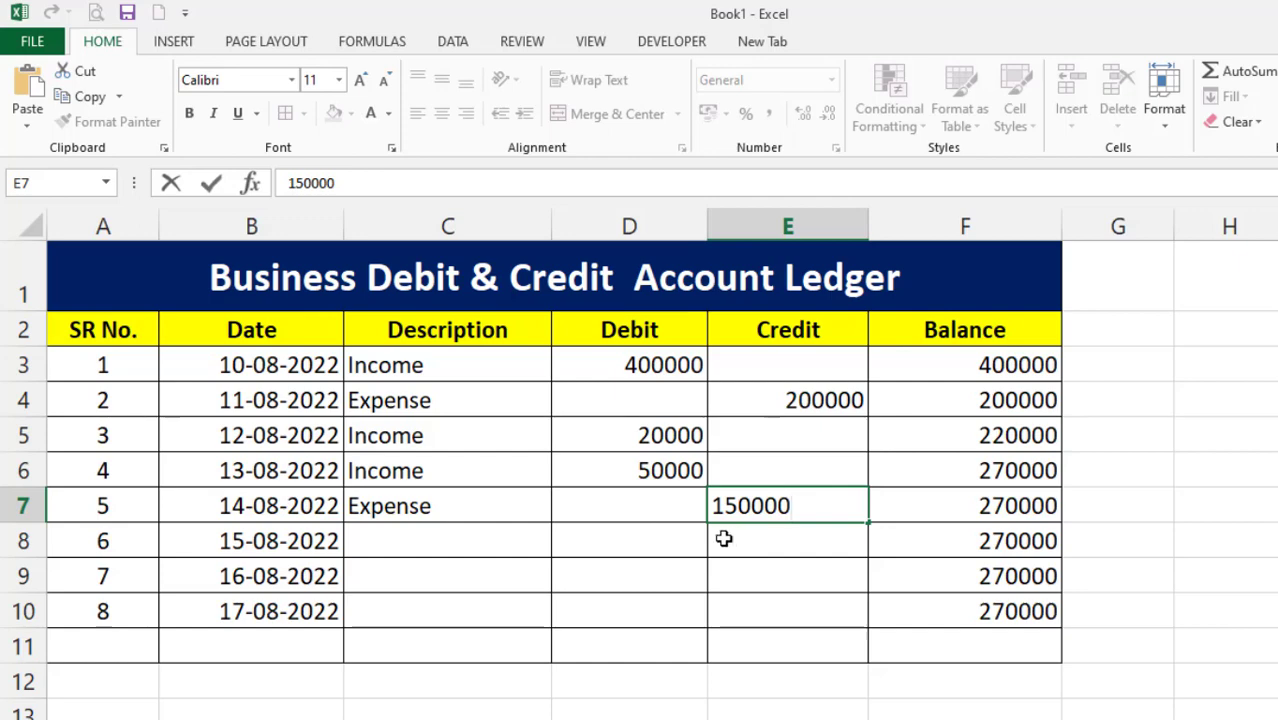
{"action": "left_click", "coordinate": [663, 538]}
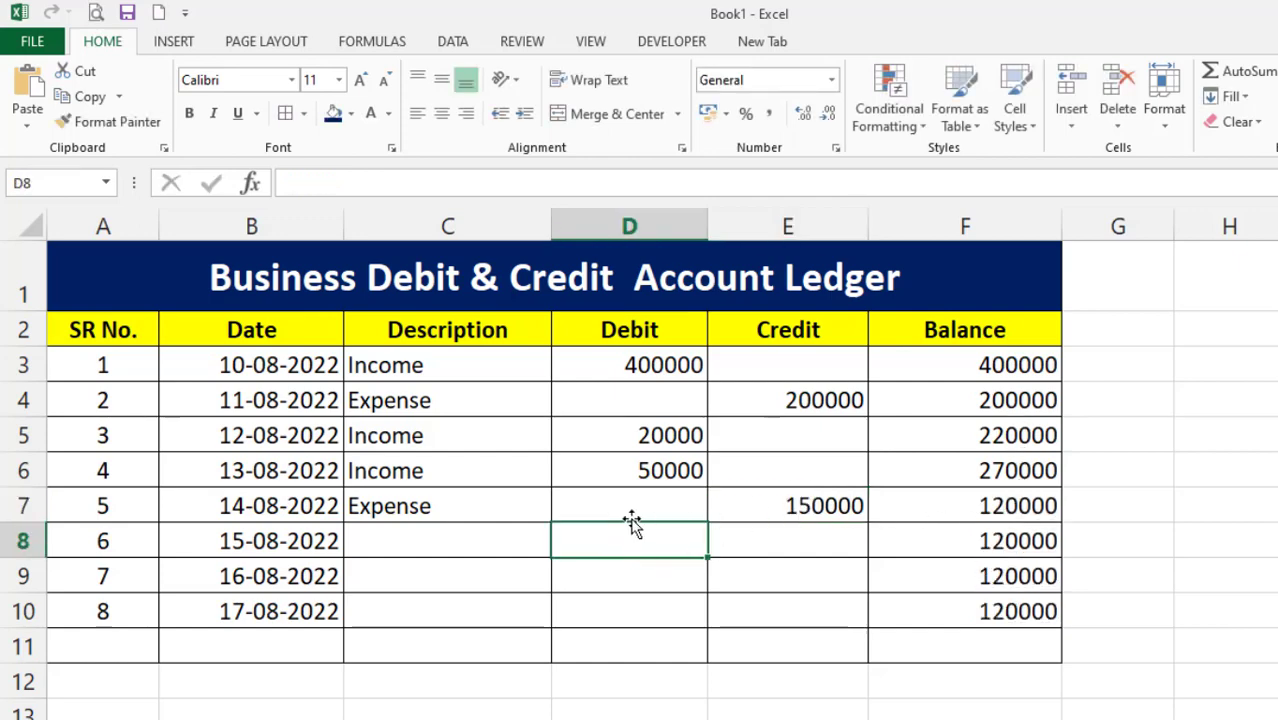
Record entry 6 as Expense with a 70000 credit
{"action": "left_click", "coordinate": [468, 542]}
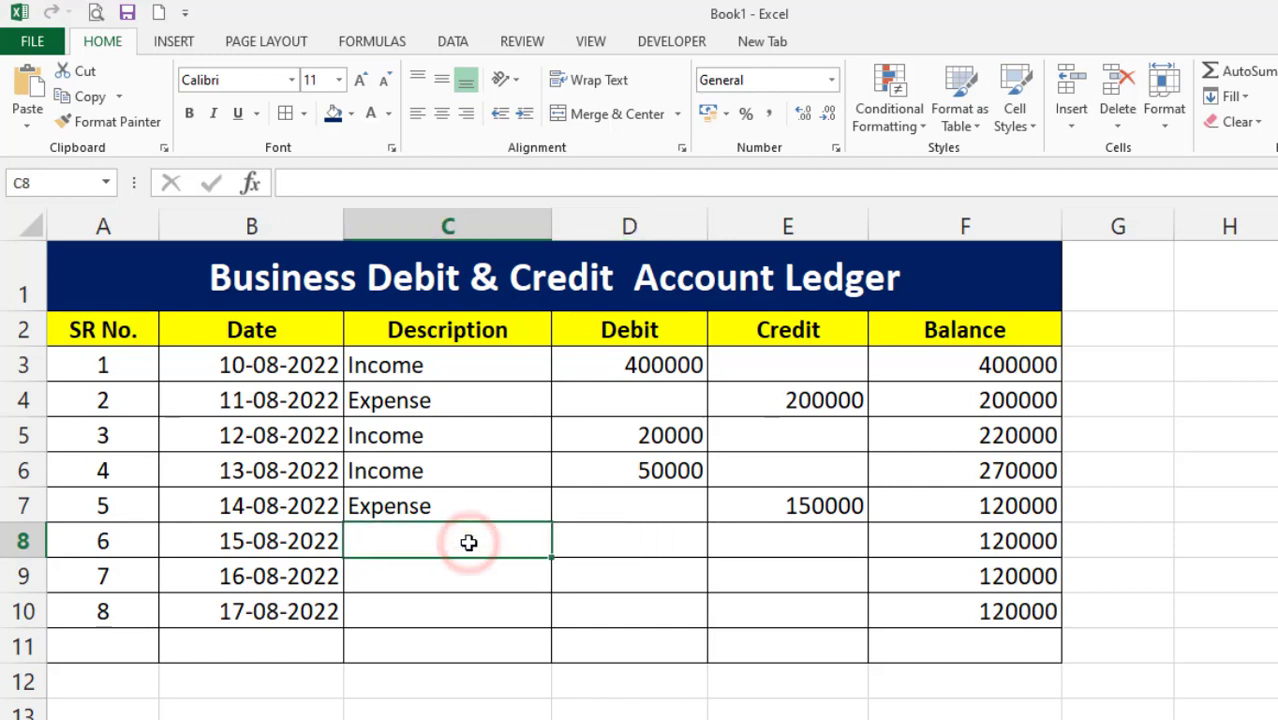
{"action": "type", "text": "Expense"}
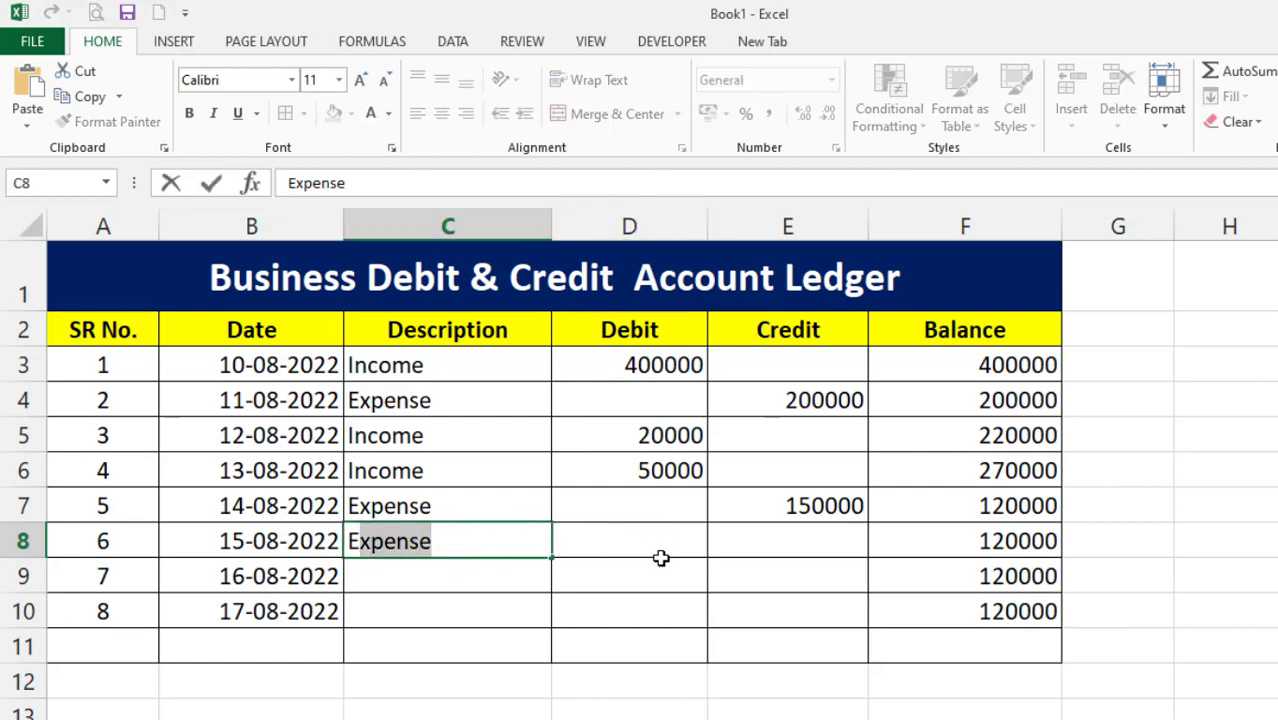
{"action": "left_click", "coordinate": [770, 540]}
{"action": "type", "text": "5"}
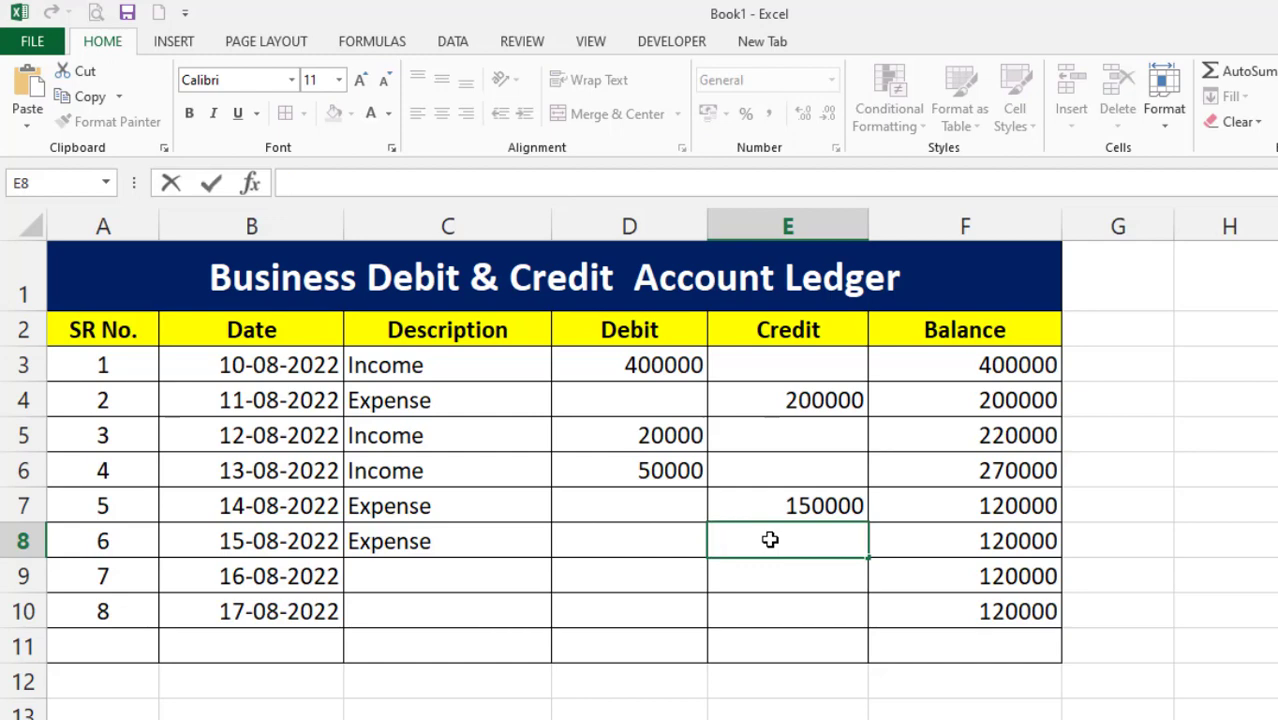
{"action": "type", "text": "70000"}
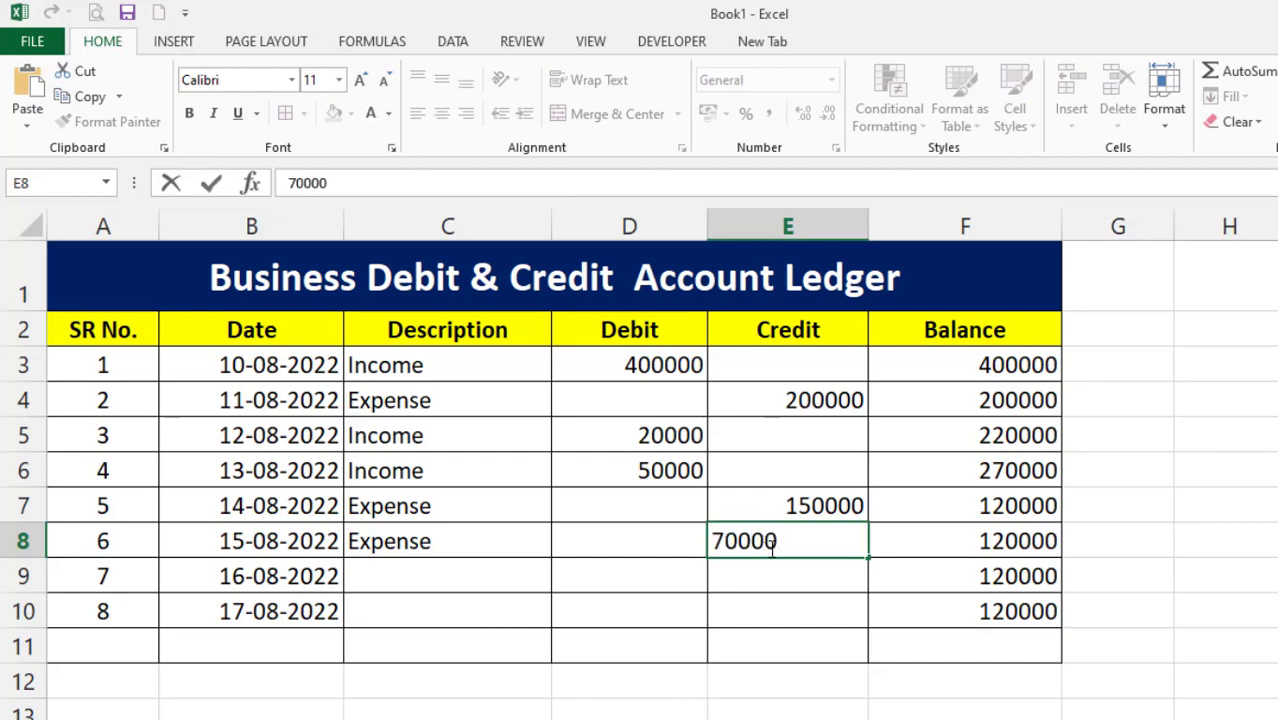
{"action": "left_click", "coordinate": [770, 578]}
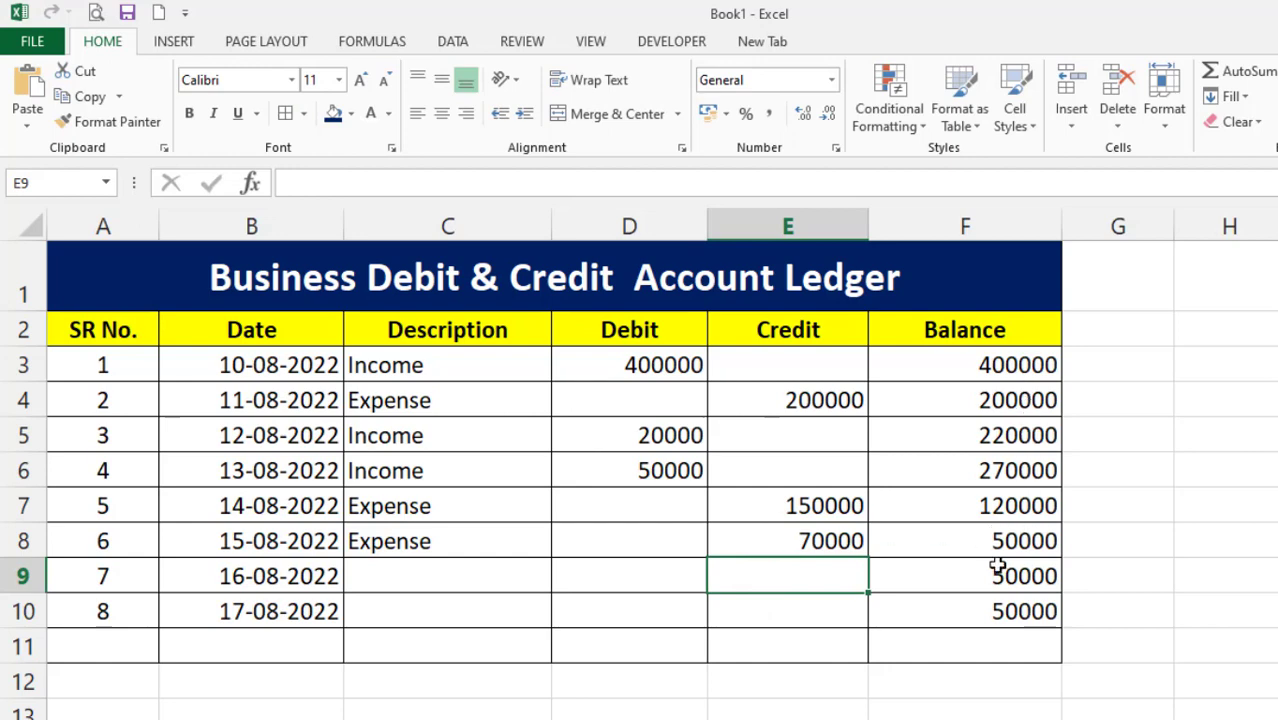
Record entry 7 as Income with a 2000 debit
{"action": "left_click", "coordinate": [617, 570]}
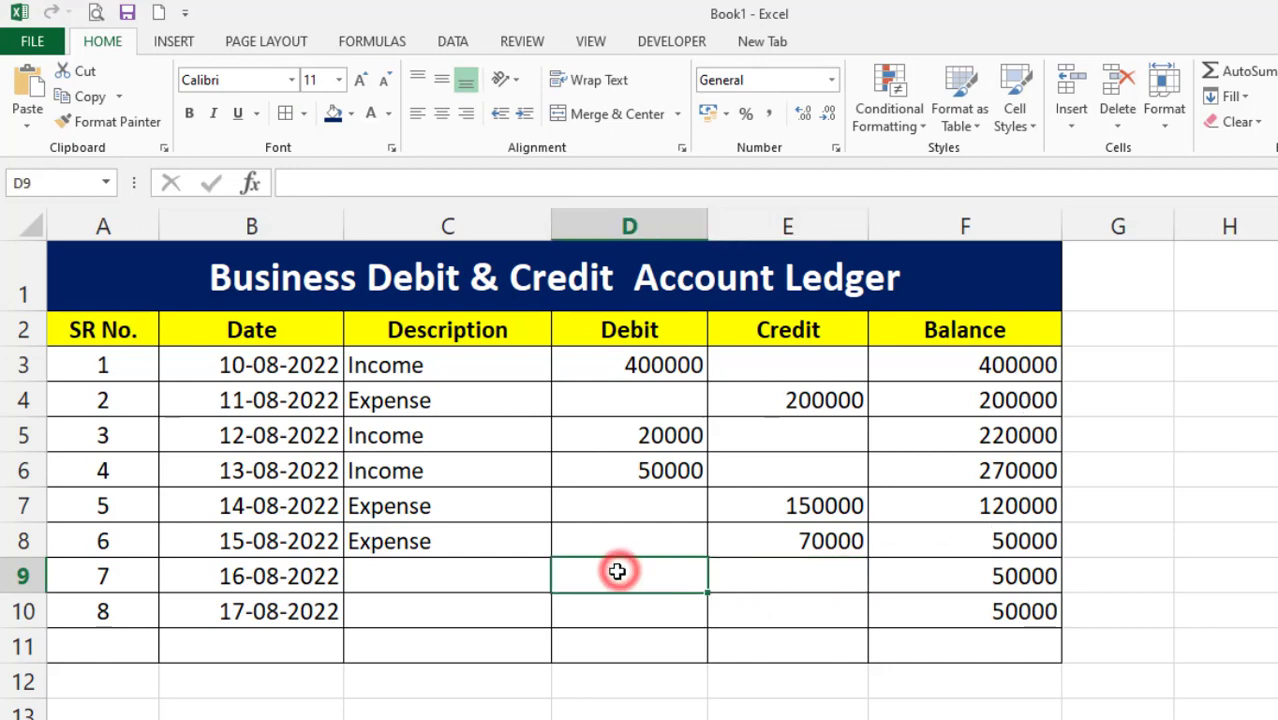
{"action": "left_click", "coordinate": [494, 579]}
{"action": "type", "text": "Income"}
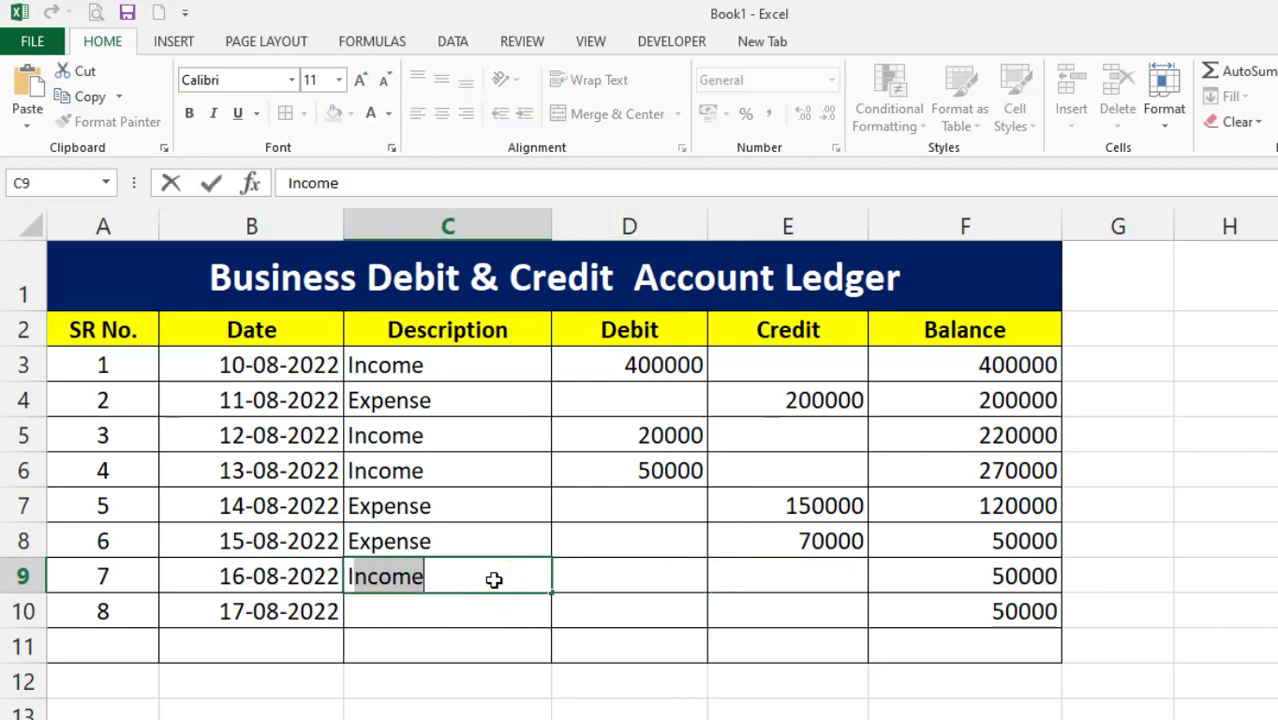
{"action": "left_click", "coordinate": [494, 578]}
{"action": "left_click", "coordinate": [657, 577]}
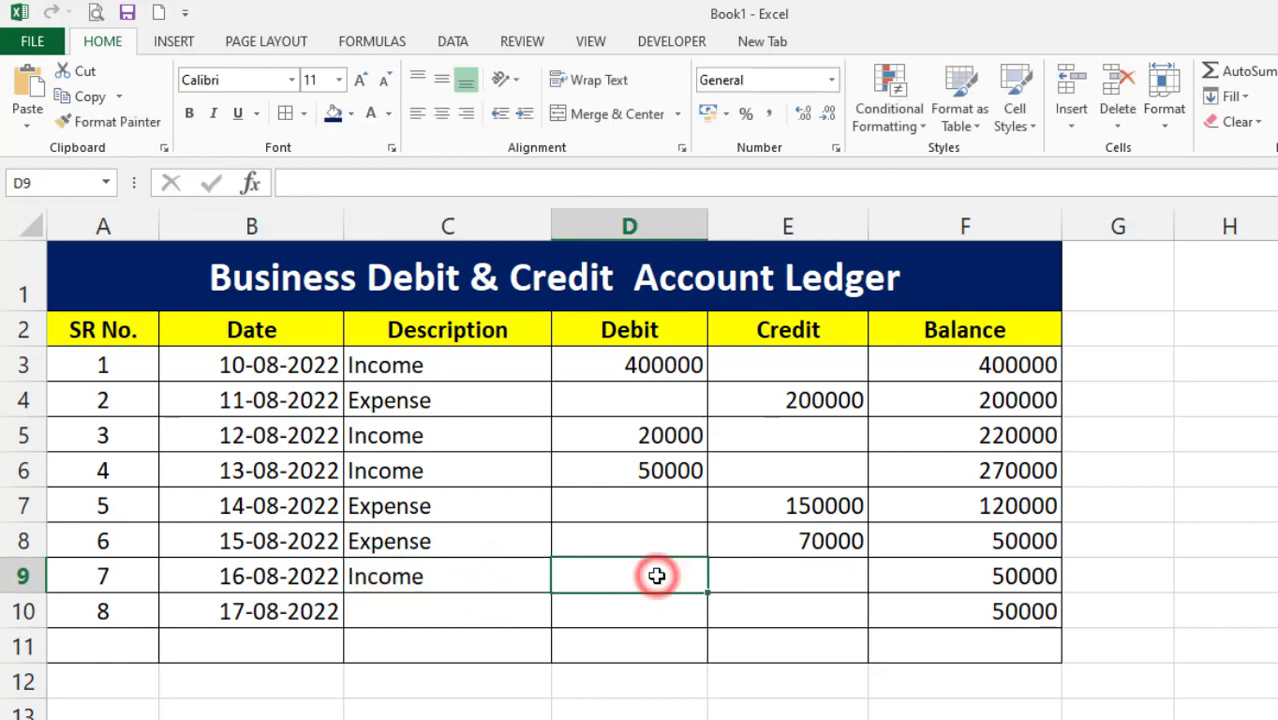
{"action": "type", "text": "2"}
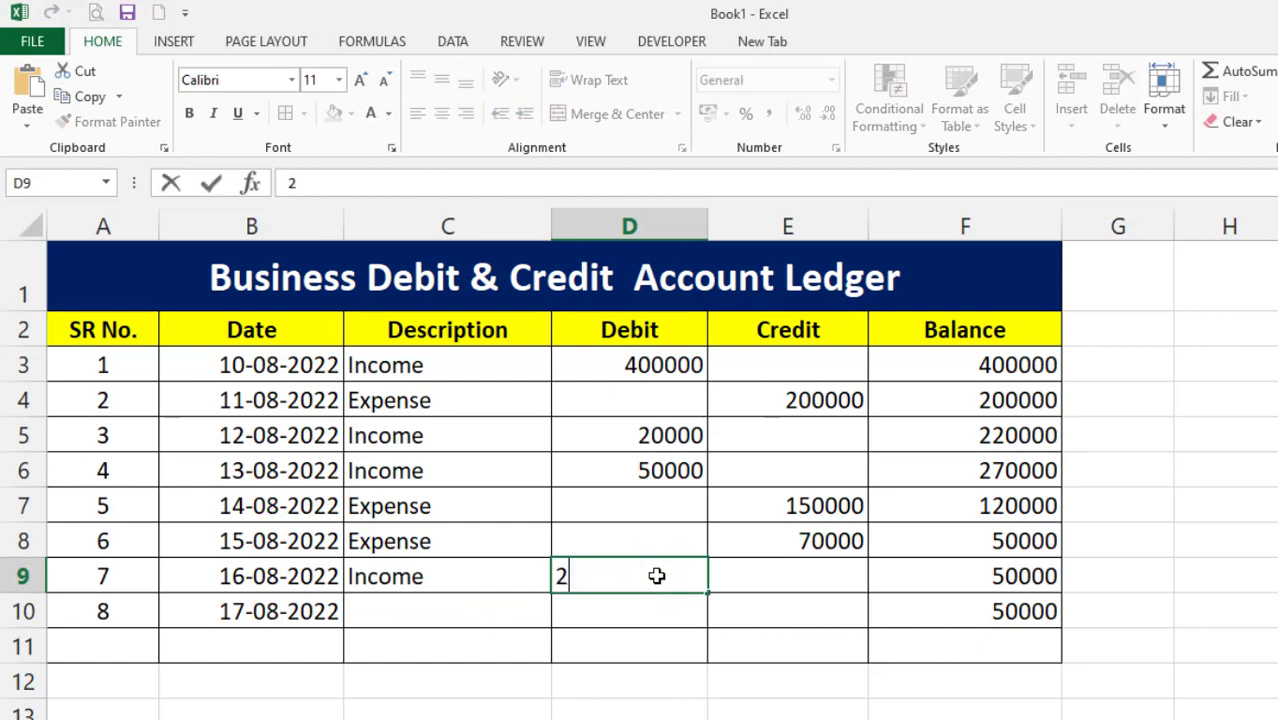
{"action": "type", "text": "000"}
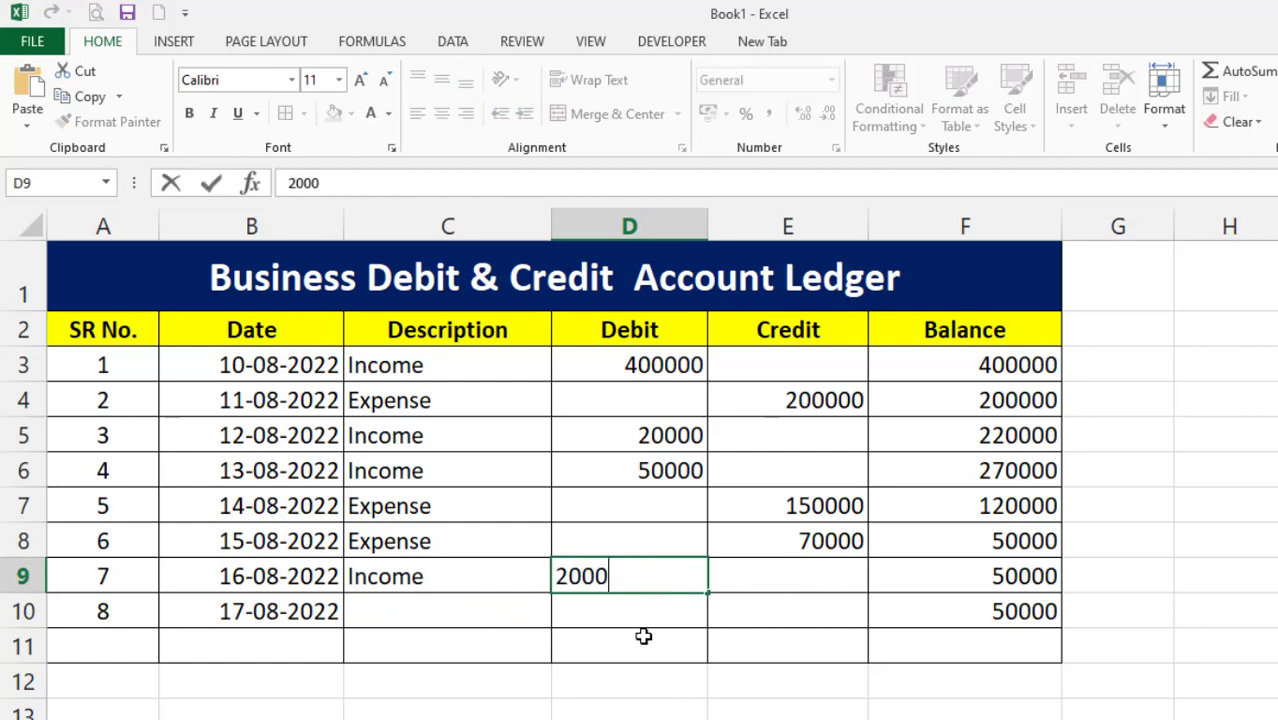
{"action": "left_click", "coordinate": [604, 621]}
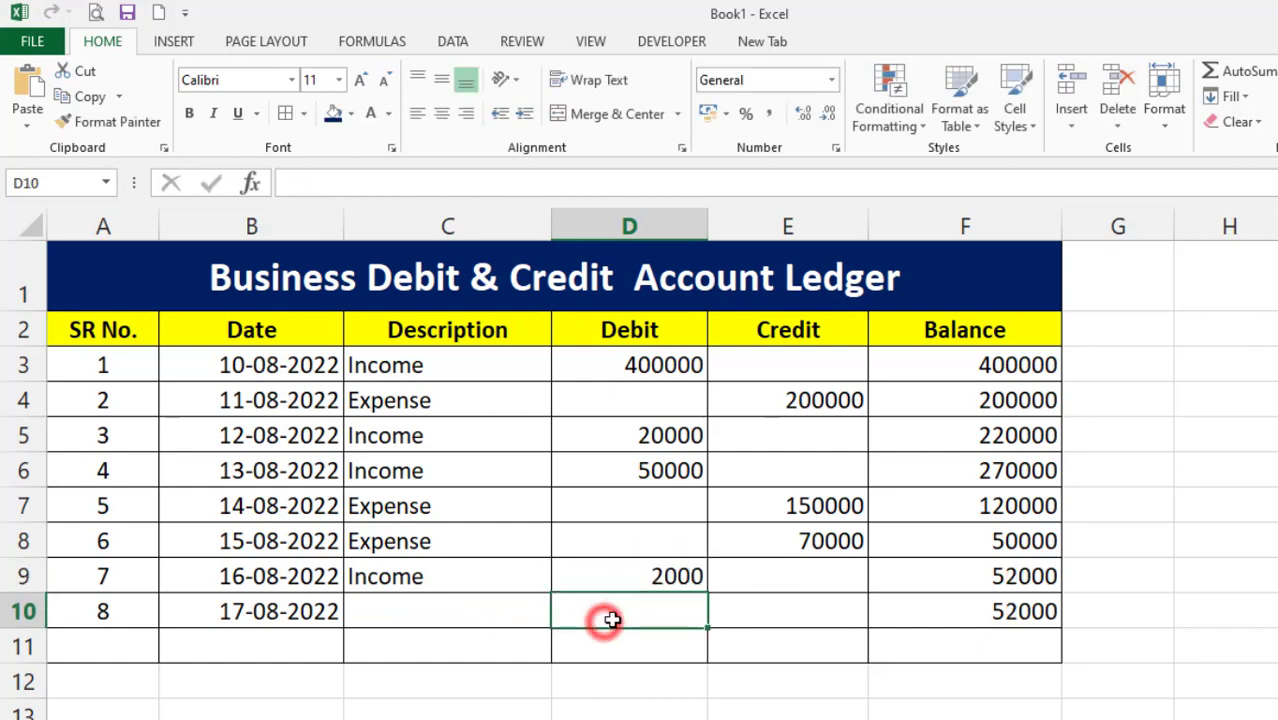
Record entry 8 as Expense with a 30000 credit, leaving a final balance of 22000
{"action": "left_click", "coordinate": [421, 624]}
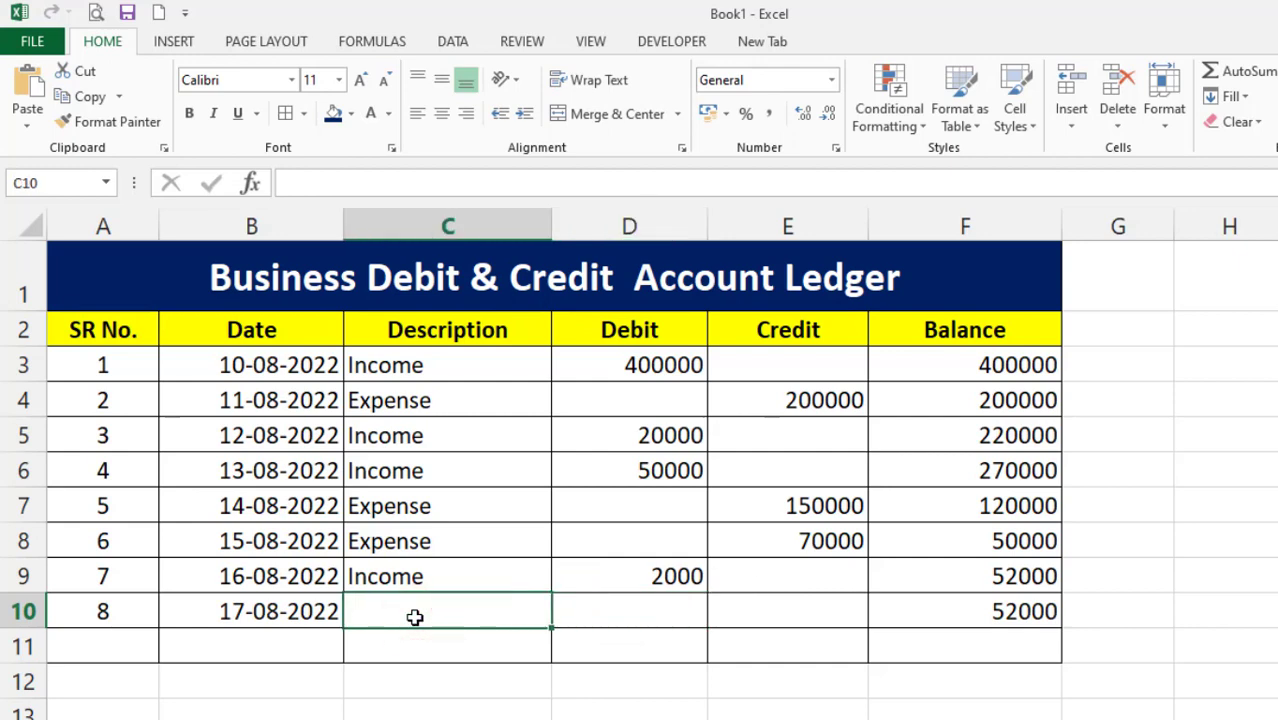
{"action": "type", "text": "Expense"}
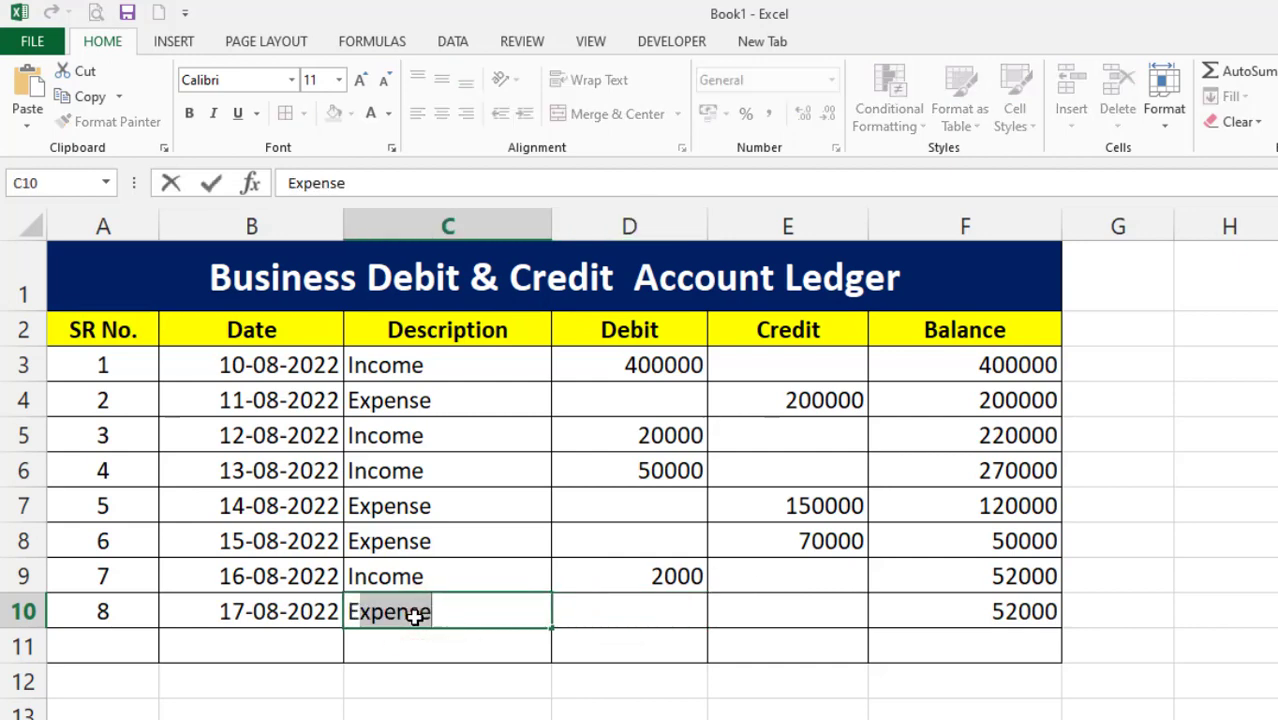
{"action": "left_click", "coordinate": [609, 603]}
{"action": "left_click", "coordinate": [772, 612]}
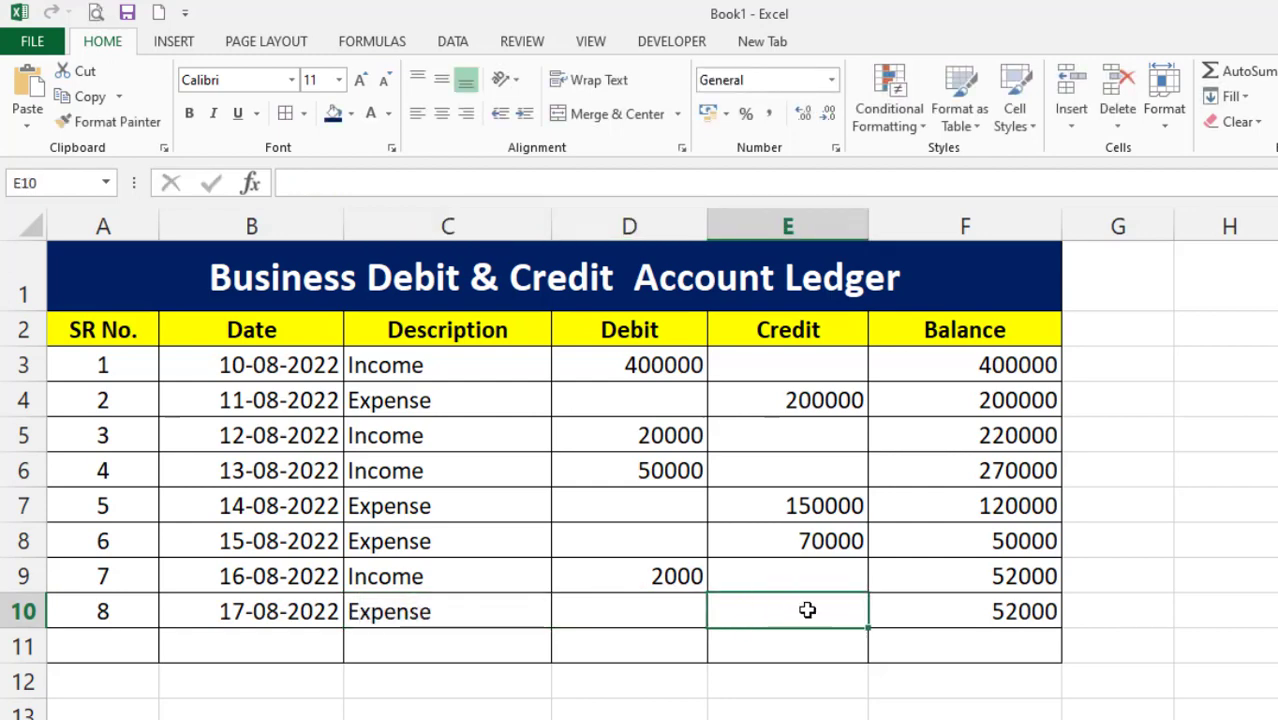
{"action": "type", "text": "3"}
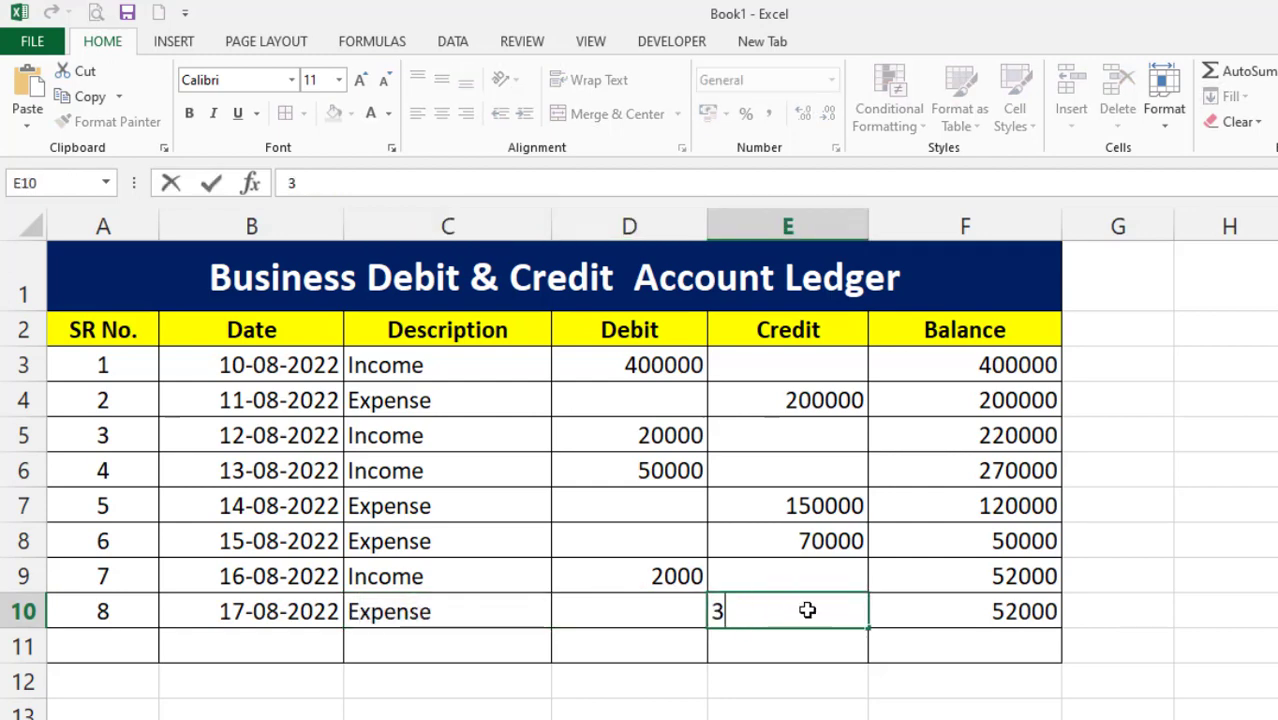
{"action": "type", "text": "0000"}
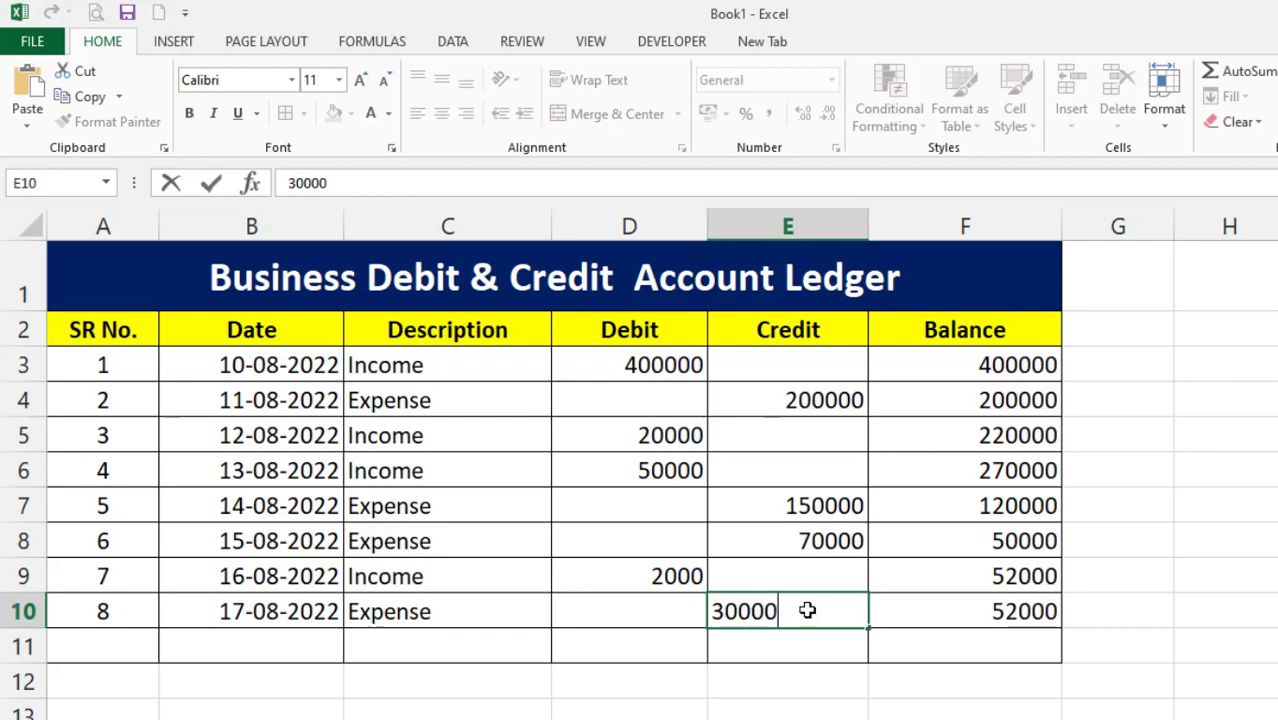
{"action": "left_click", "coordinate": [900, 612]}
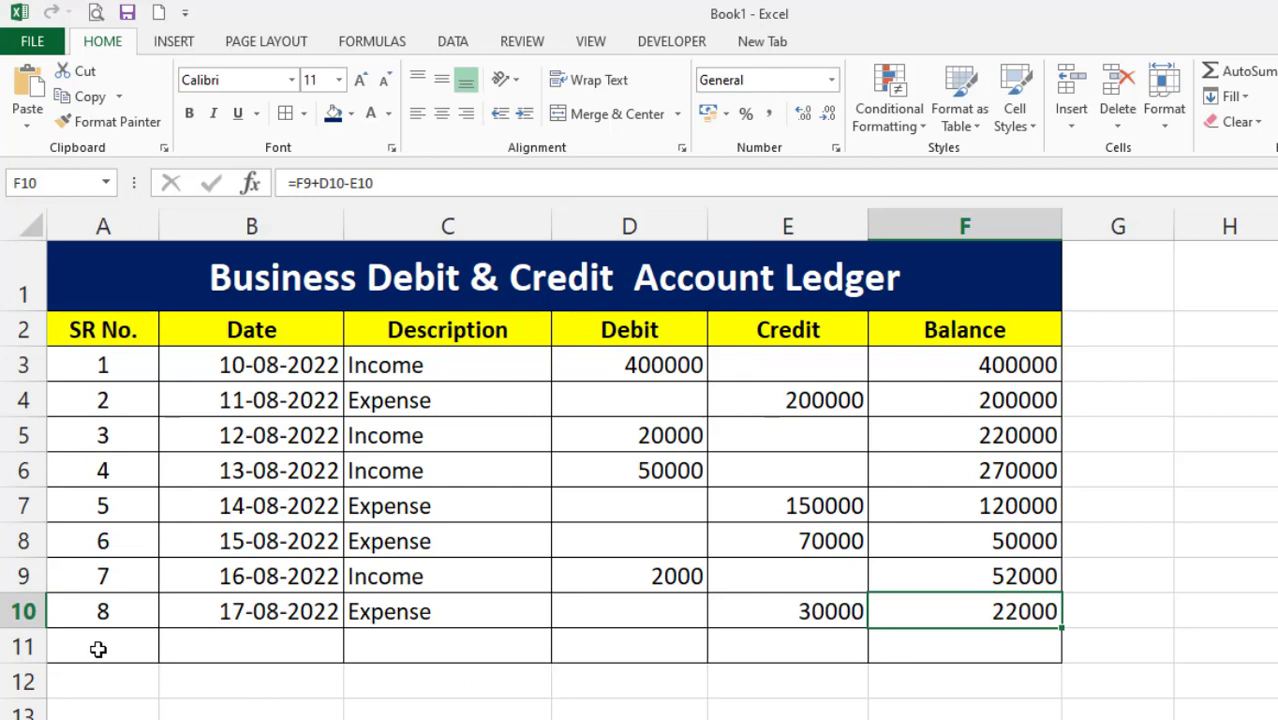
{"action": "left_click_drag", "start_coordinate": [98, 649], "coordinate": [458, 646]}
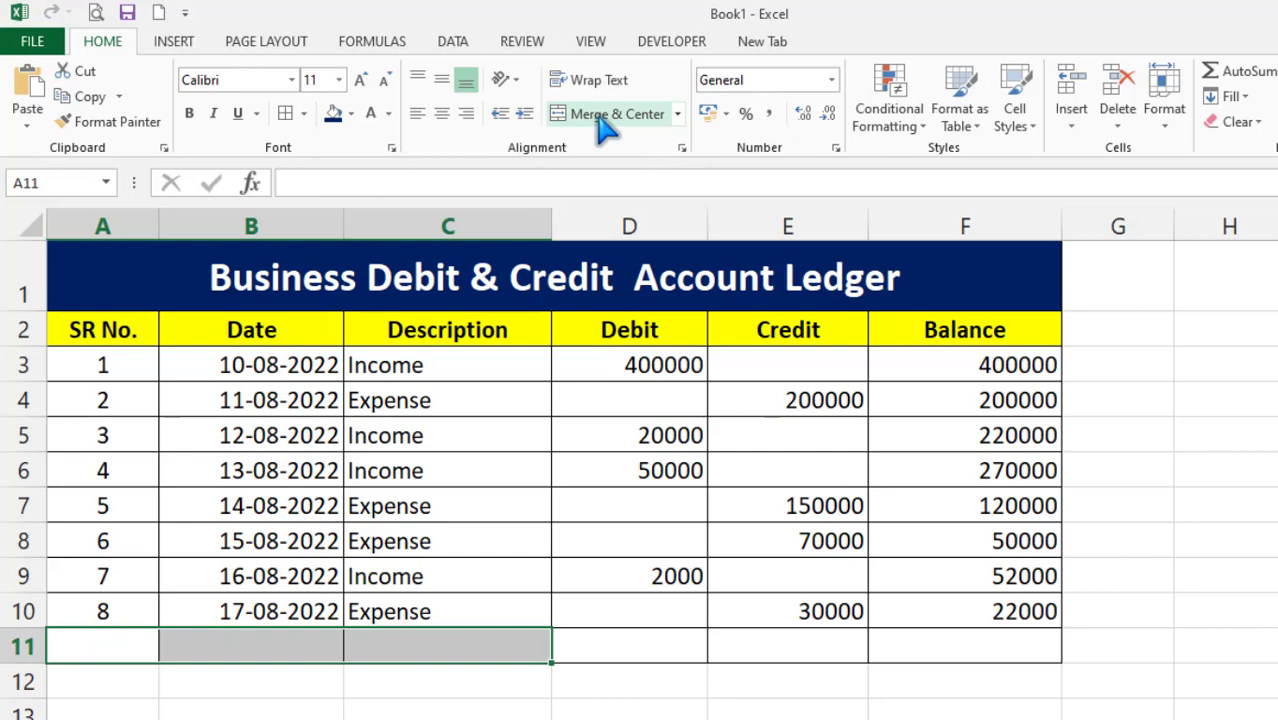
Merge A11:C11 and put a bold 'Total Amount' label in it
{"action": "left_click", "coordinate": [178, 40]}
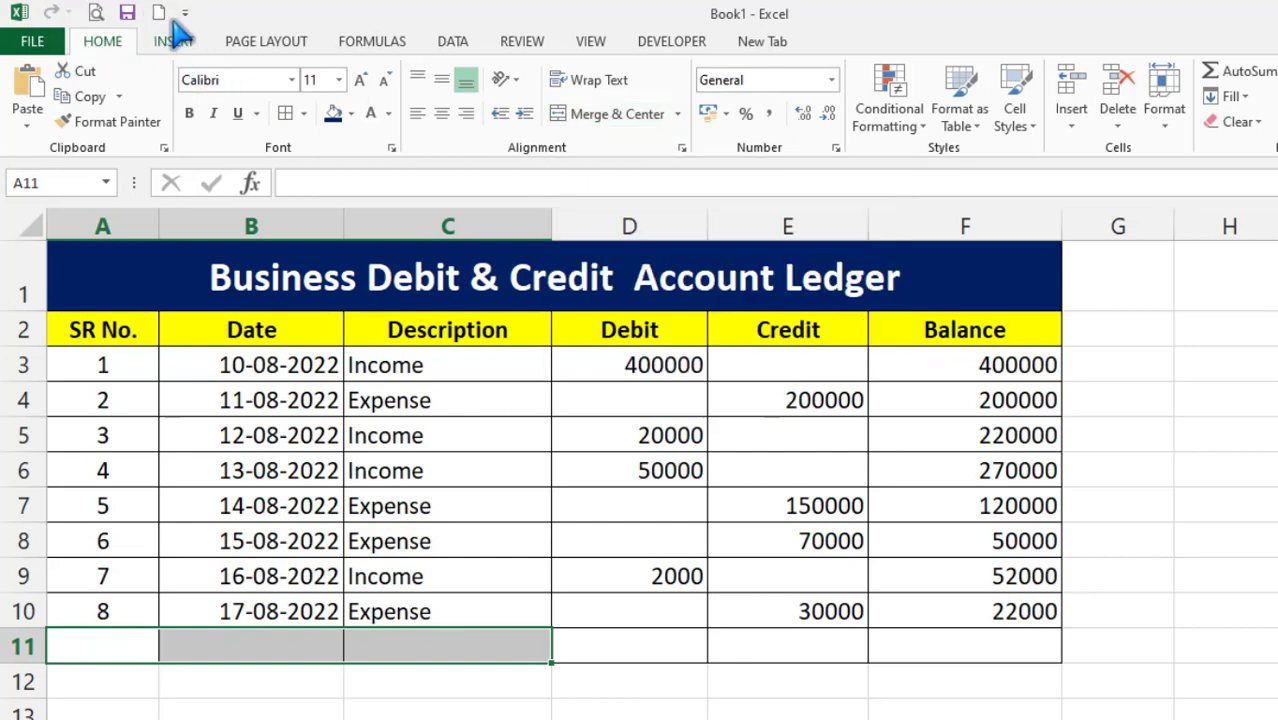
{"action": "left_click", "coordinate": [175, 38]}
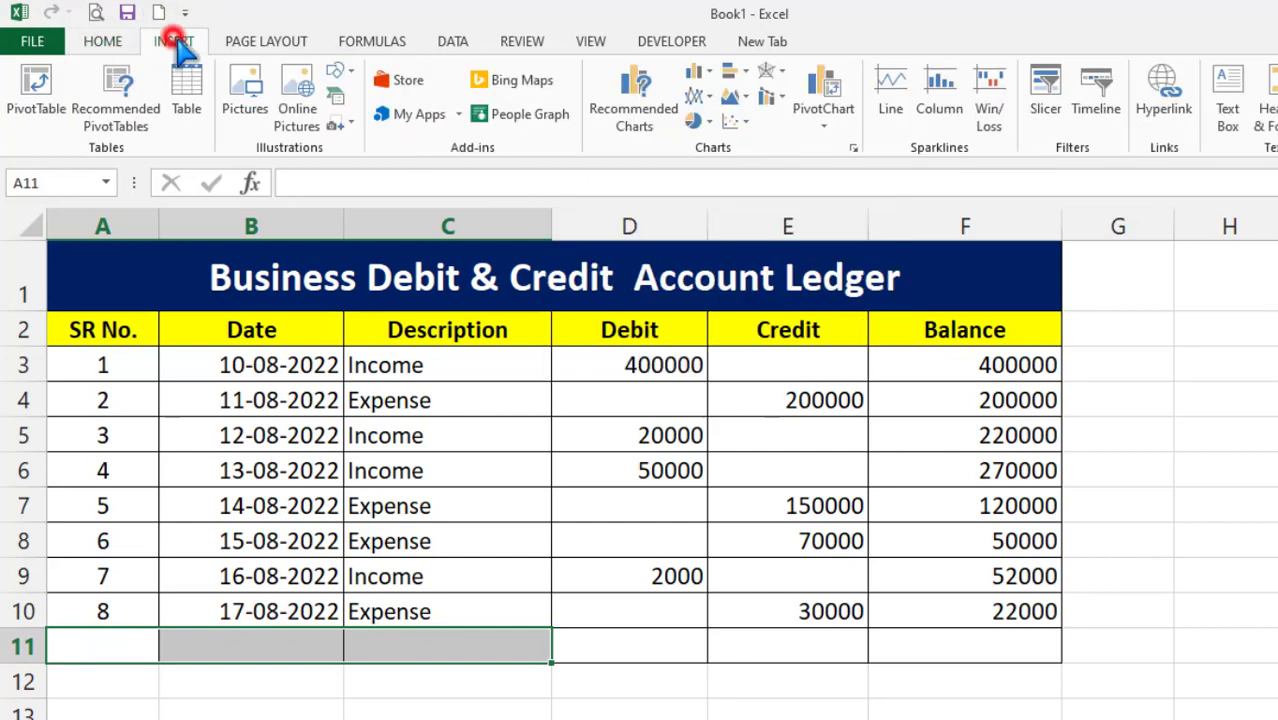
{"action": "left_click", "coordinate": [260, 42]}
{"action": "left_click", "coordinate": [103, 41]}
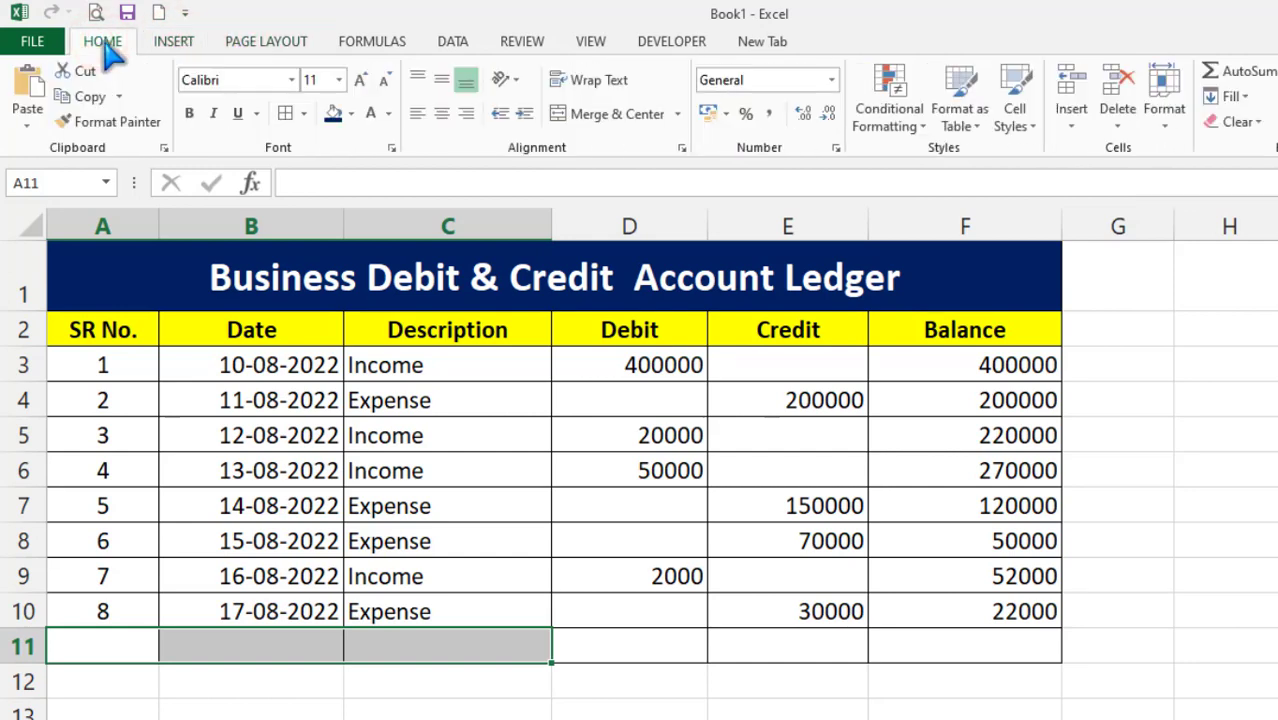
{"action": "left_click", "coordinate": [612, 116]}
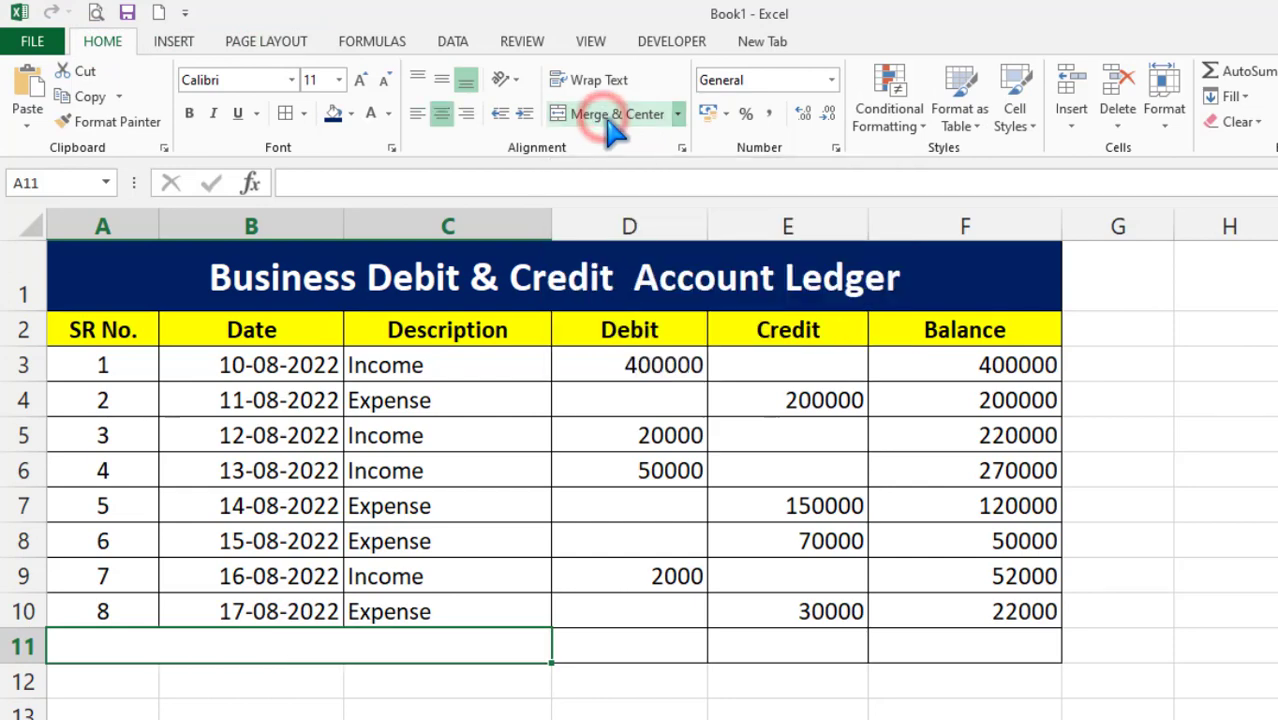
{"action": "left_click", "coordinate": [355, 680]}
{"action": "double_click", "coordinate": [342, 650]}
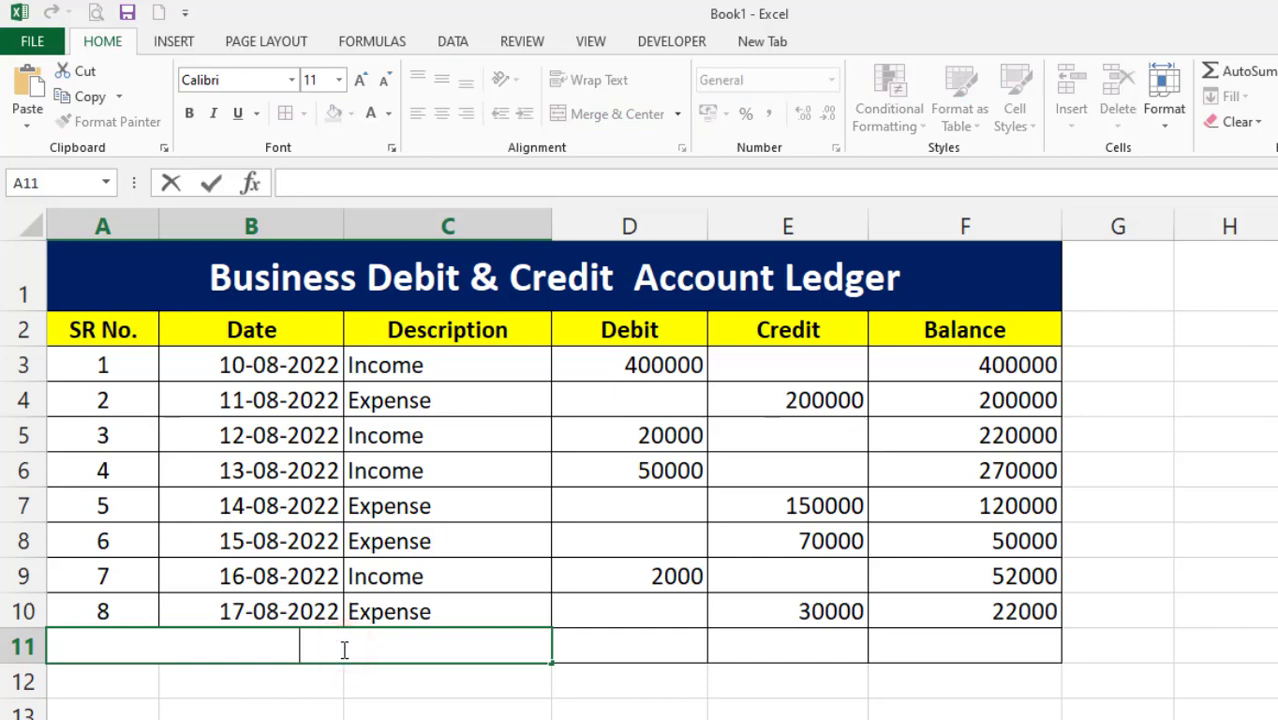
{"action": "type", "text": "To"}
{"action": "type", "text": "tal A"}
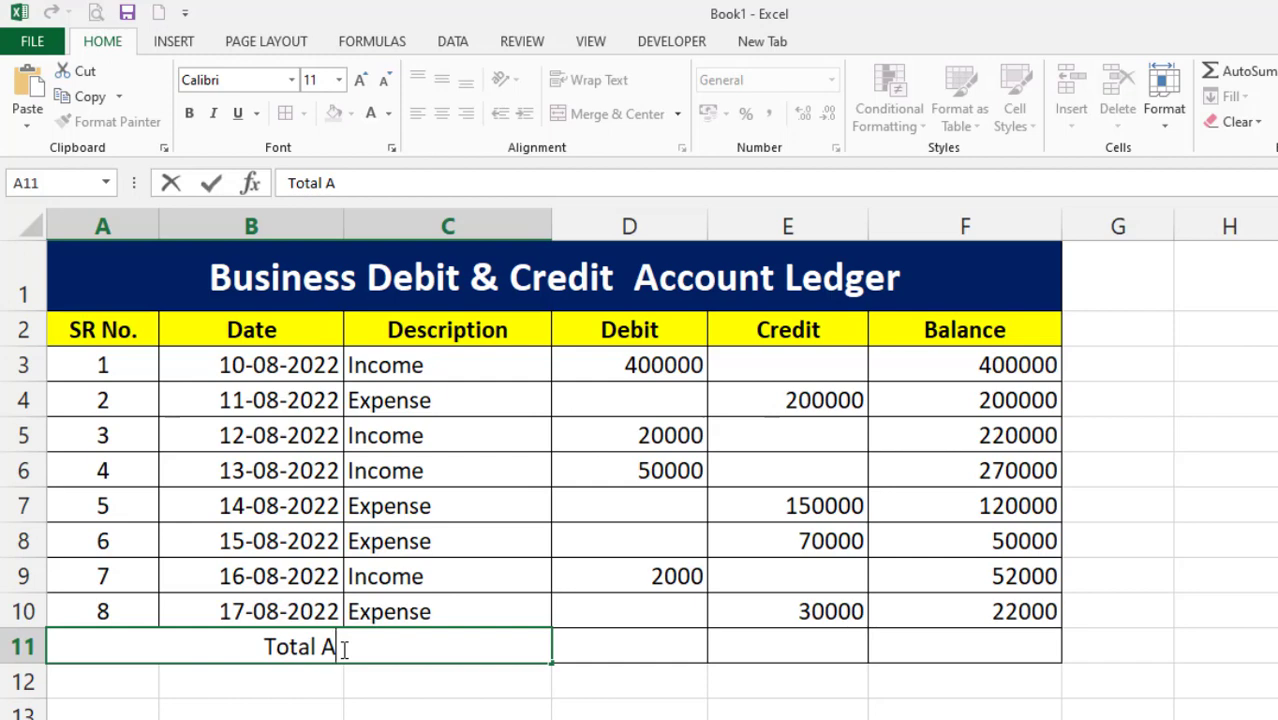
{"action": "type", "text": "mount"}
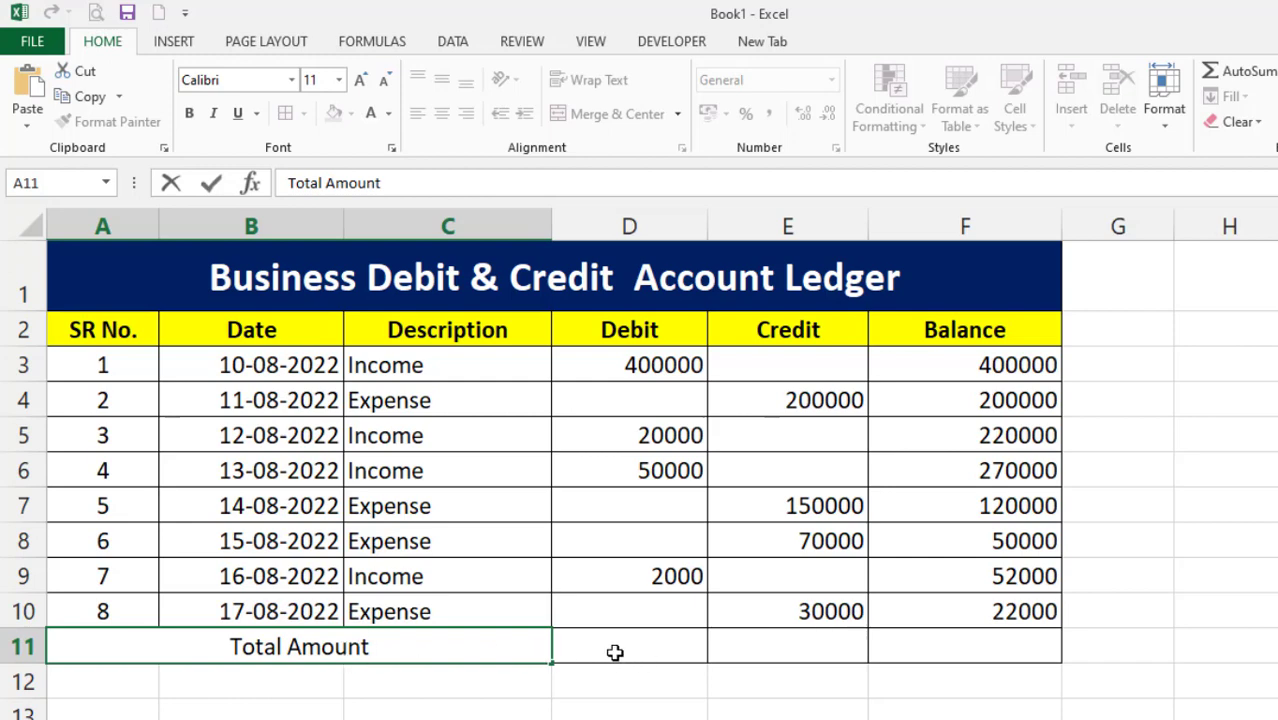
{"action": "left_click", "coordinate": [595, 700]}
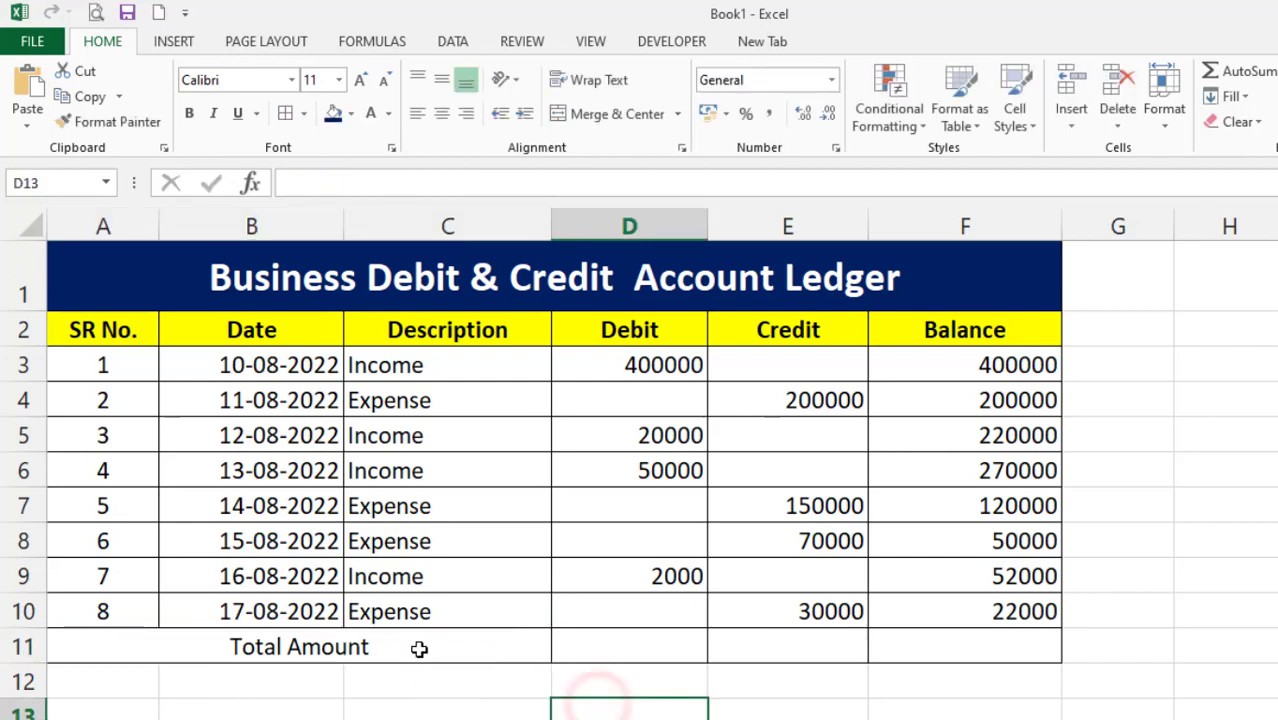
{"action": "left_click", "coordinate": [420, 646]}
{"action": "left_click", "coordinate": [189, 114]}
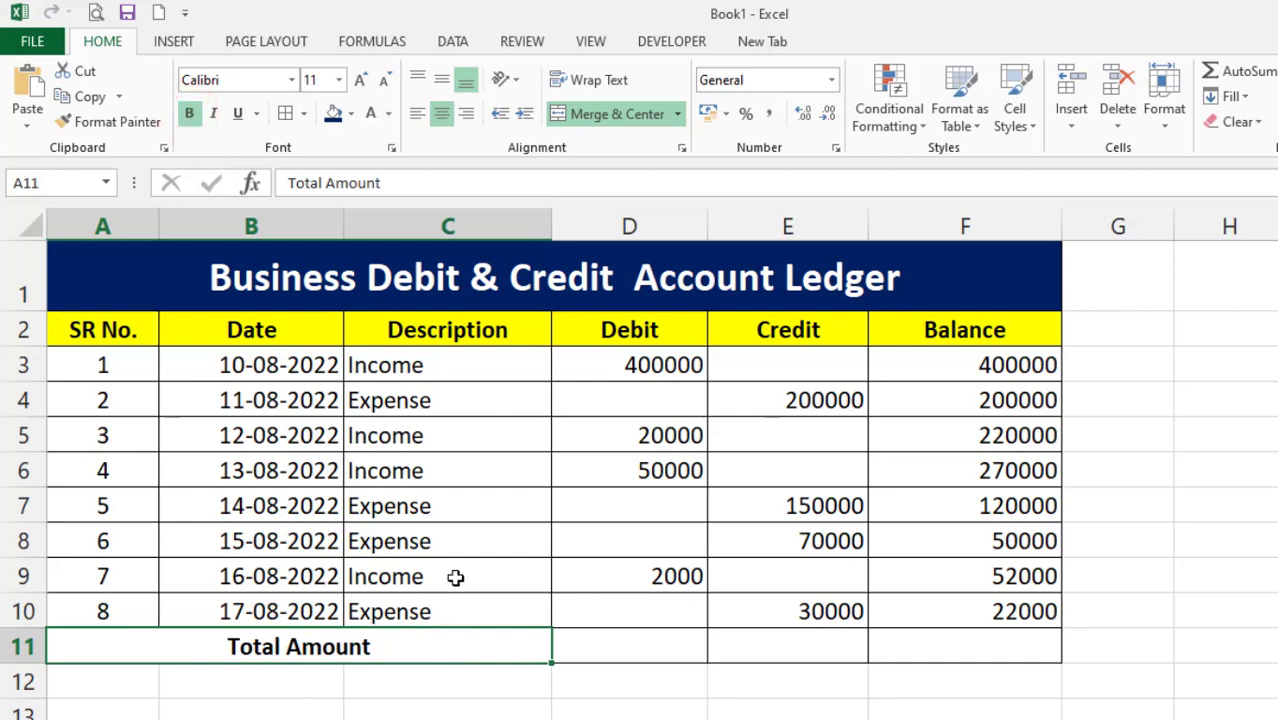
{"action": "left_click", "coordinate": [589, 650]}
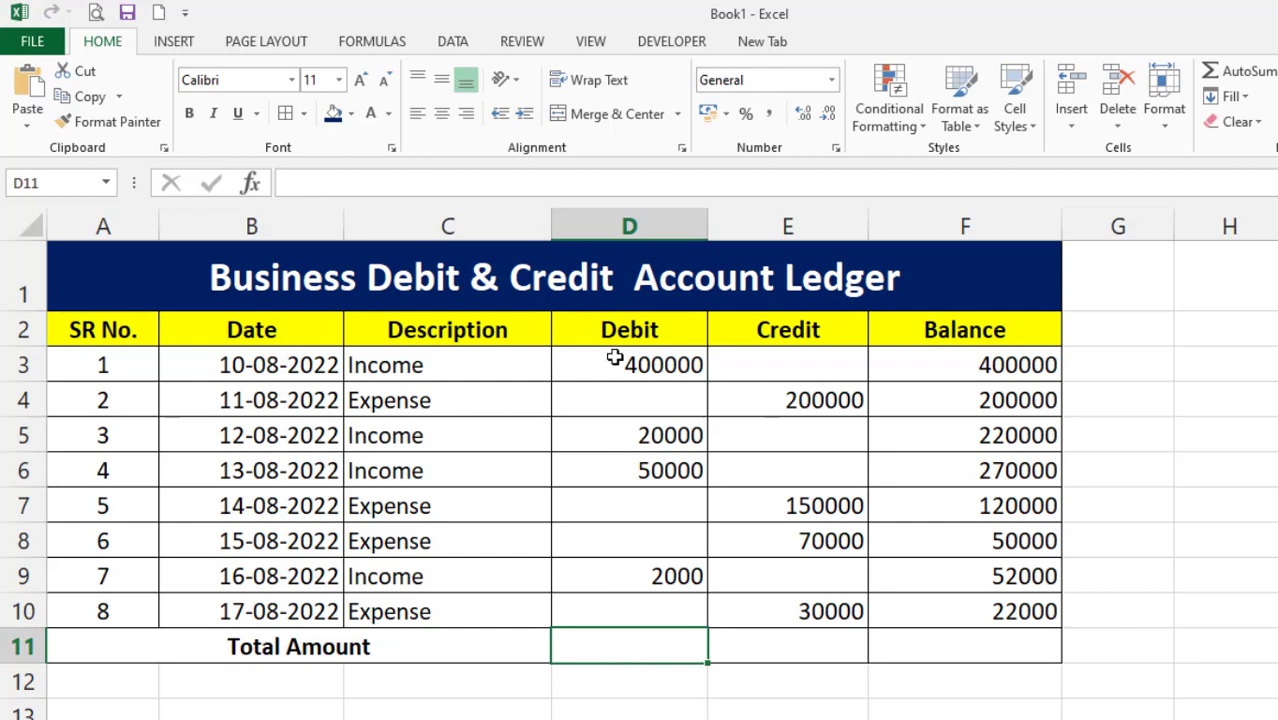
Put =SUM(D3:D10) in D11 (472000) and copy it to E11 for the 450000 credit total
{"action": "left_click", "coordinate": [639, 655]}
{"action": "type", "text": "="}
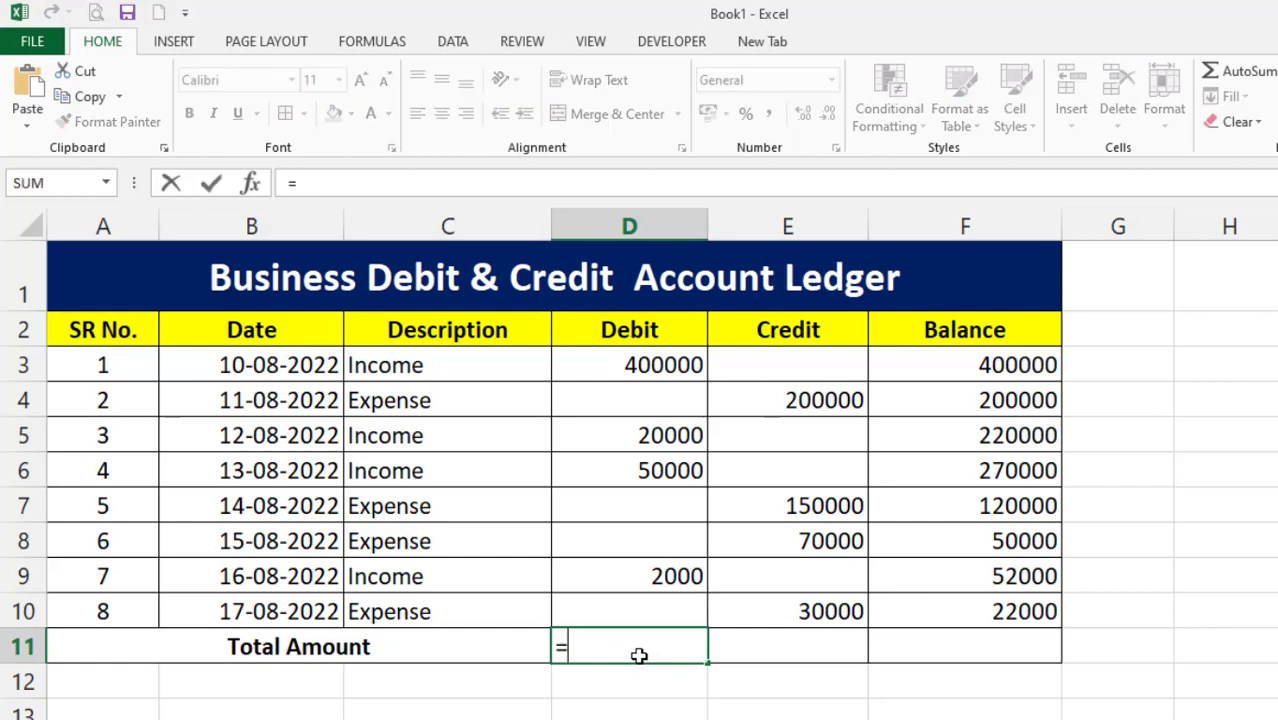
{"action": "type", "text": "su"}
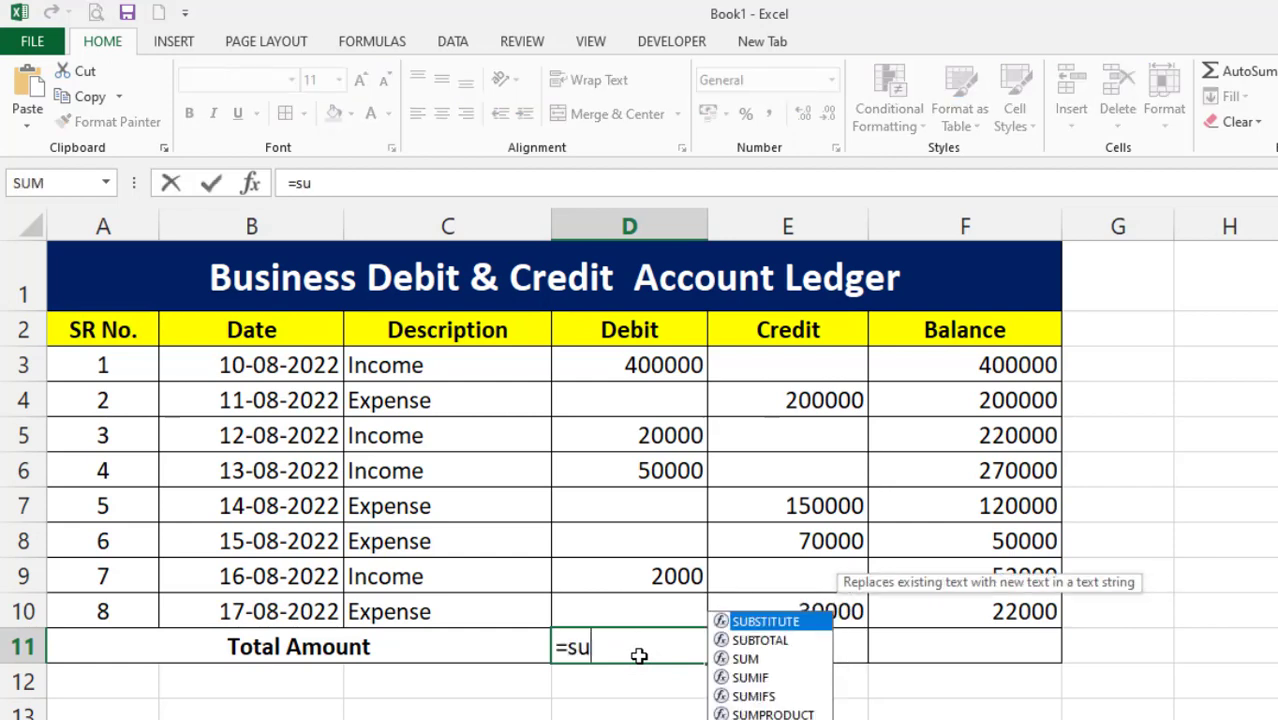
{"action": "type", "text": "m("}
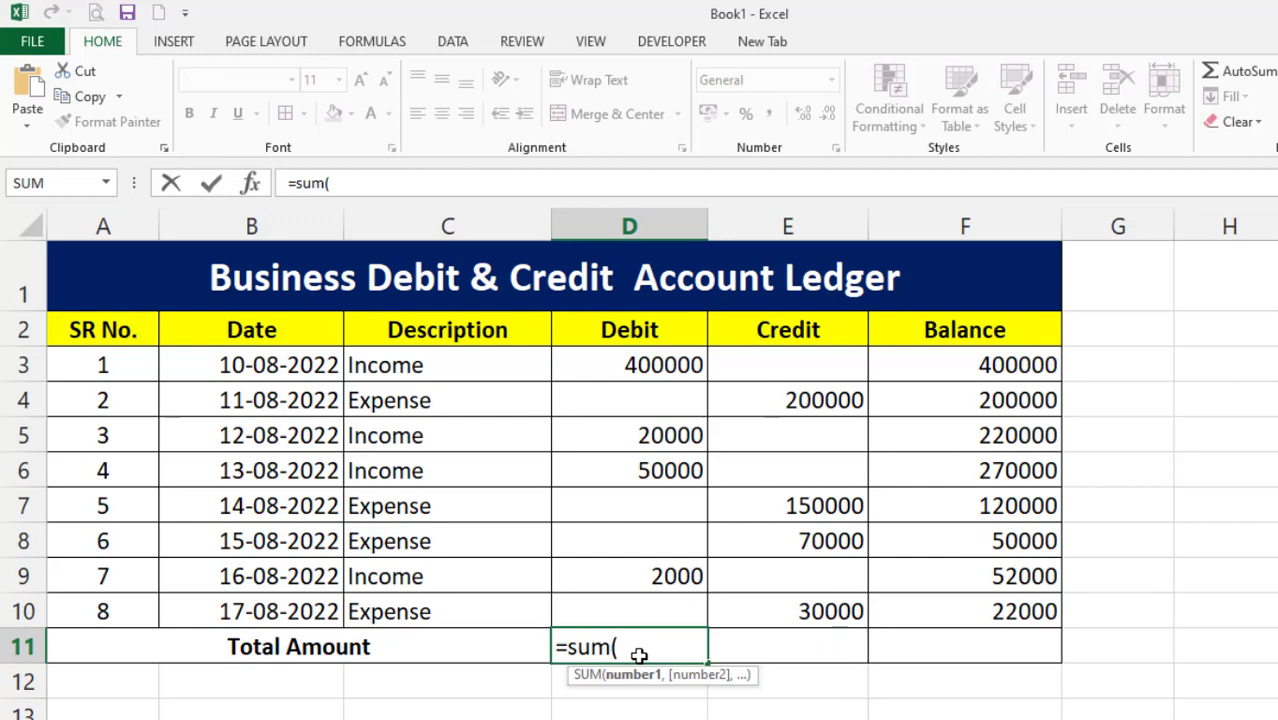
{"action": "left_click_drag", "start_coordinate": [633, 358], "coordinate": [660, 618]}
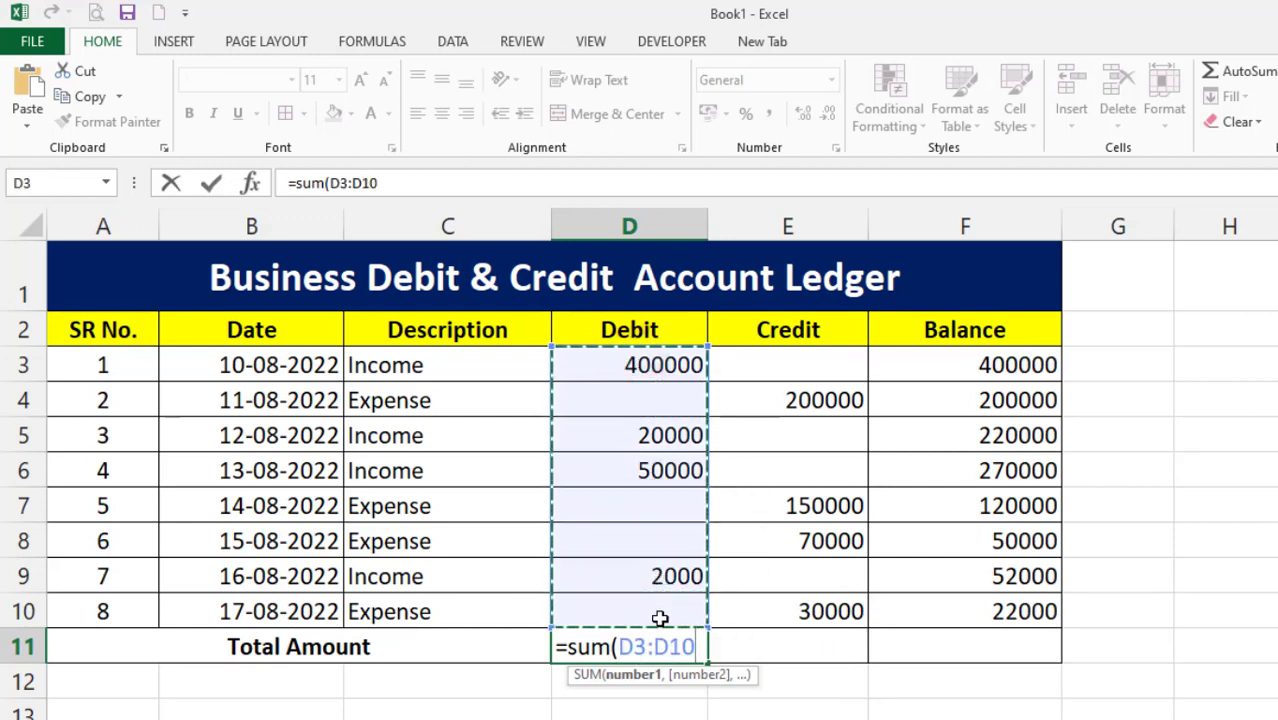
{"action": "type", "text": ")"}
{"action": "key", "text": "Return"}
{"action": "left_click", "coordinate": [655, 646]}
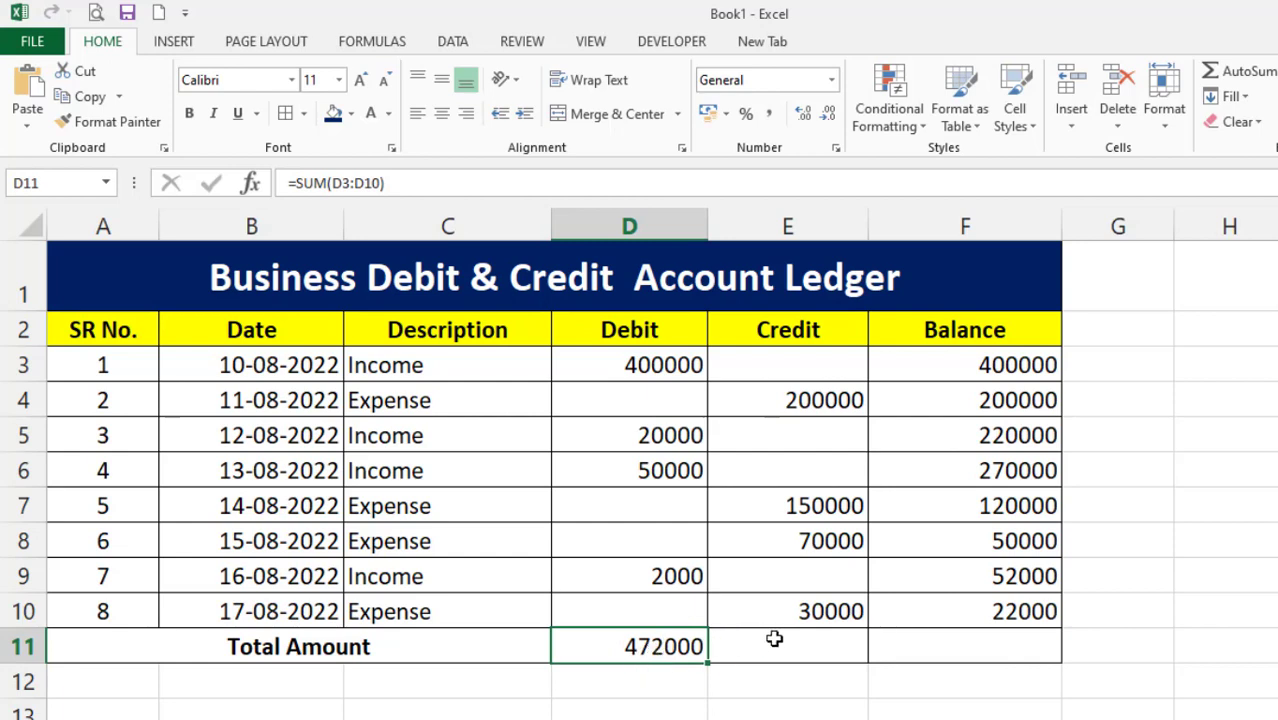
{"action": "left_click", "coordinate": [774, 638]}
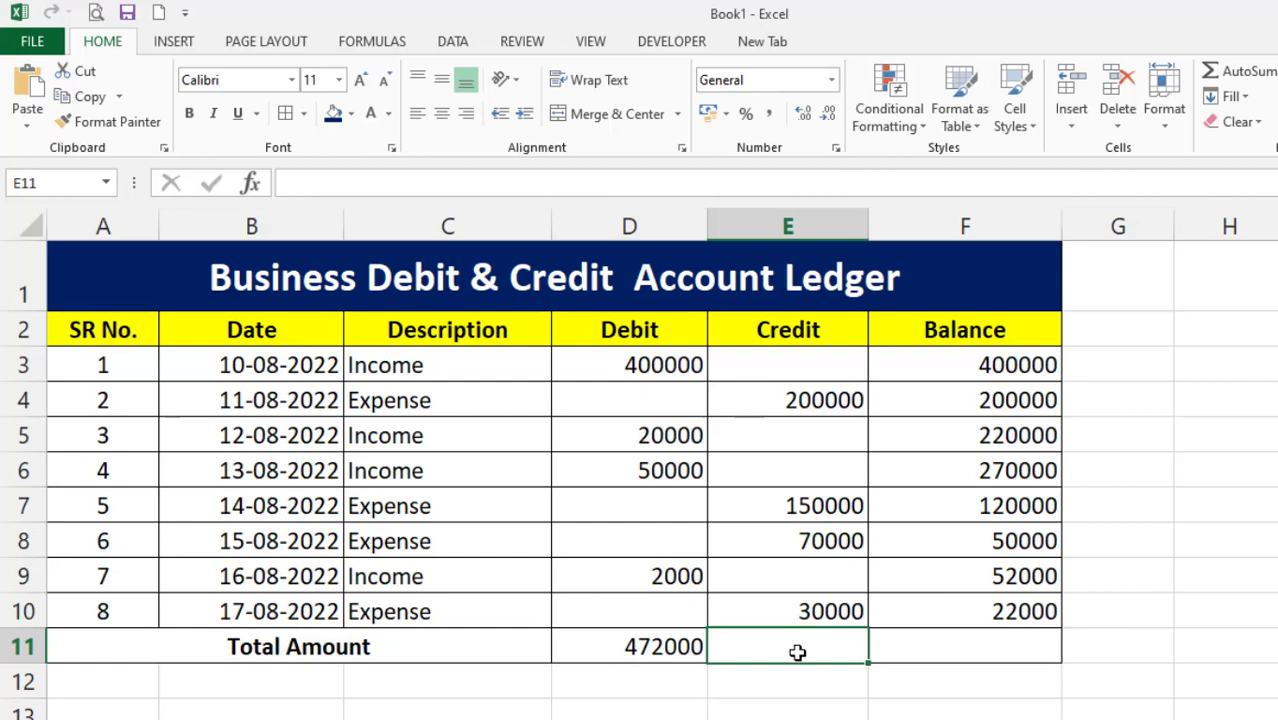
{"action": "left_click", "coordinate": [676, 655]}
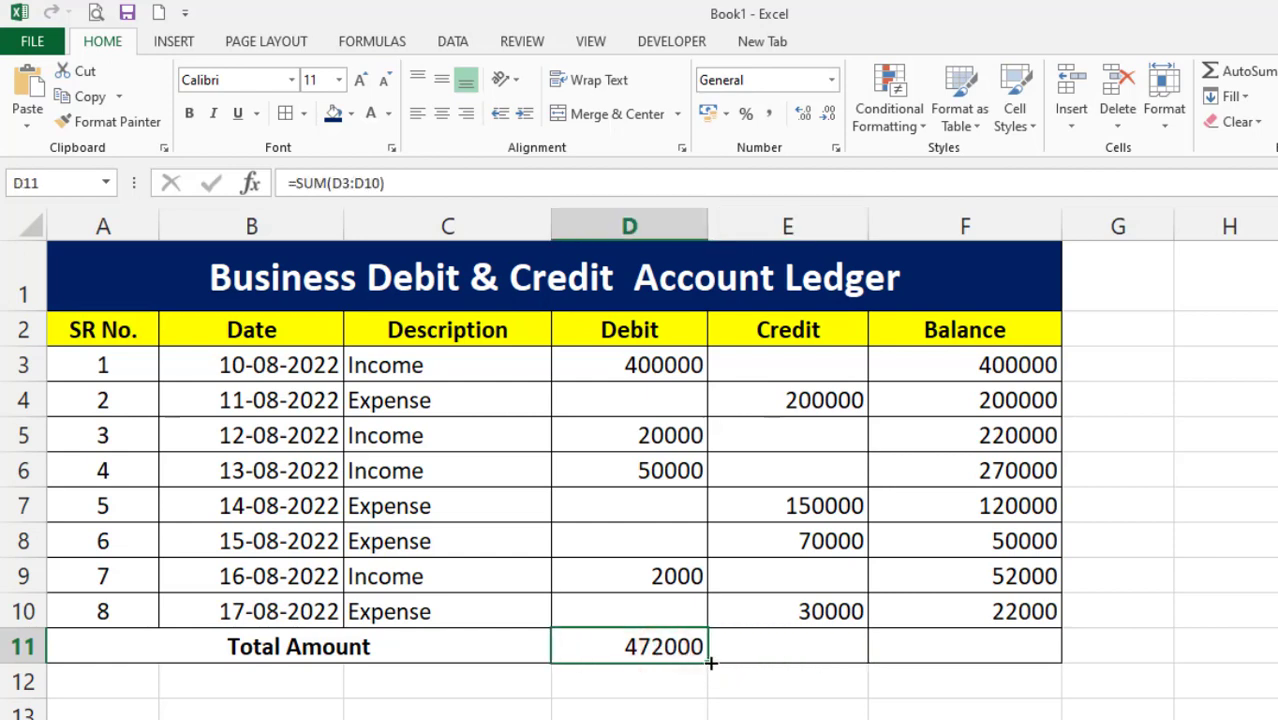
{"action": "left_click_drag", "start_coordinate": [710, 662], "coordinate": [842, 662]}
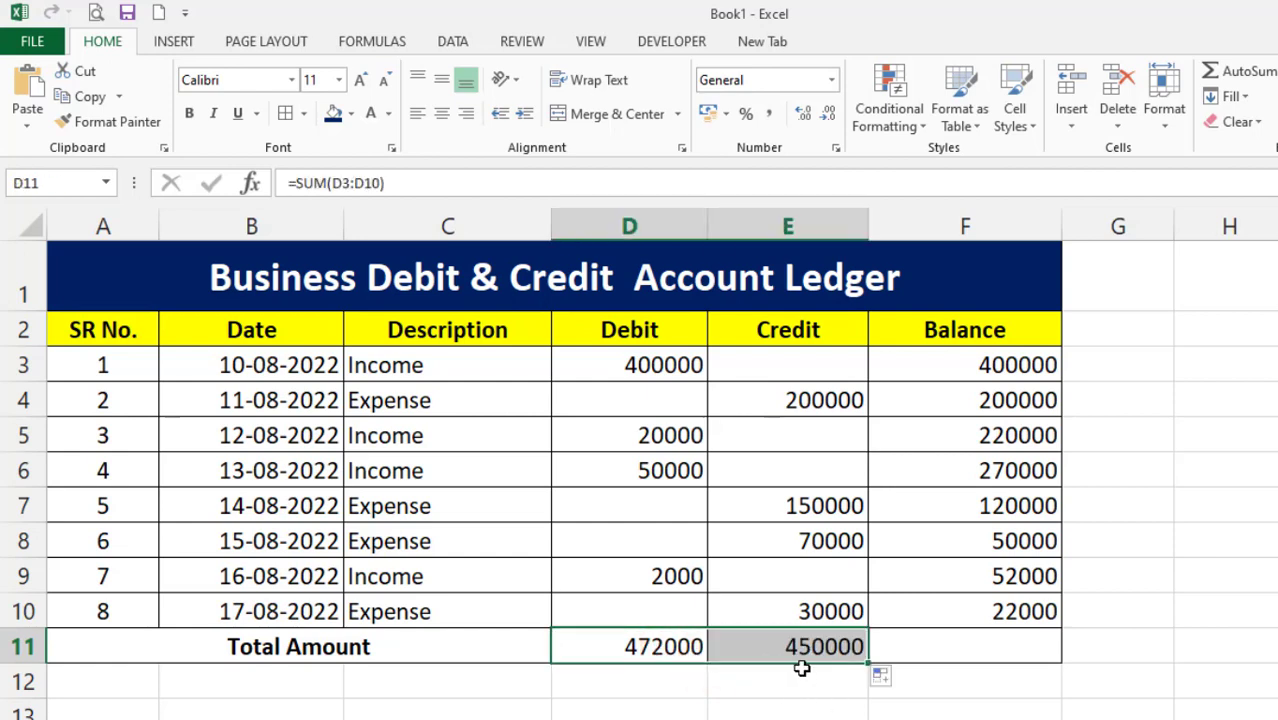
{"action": "left_click", "coordinate": [948, 649]}
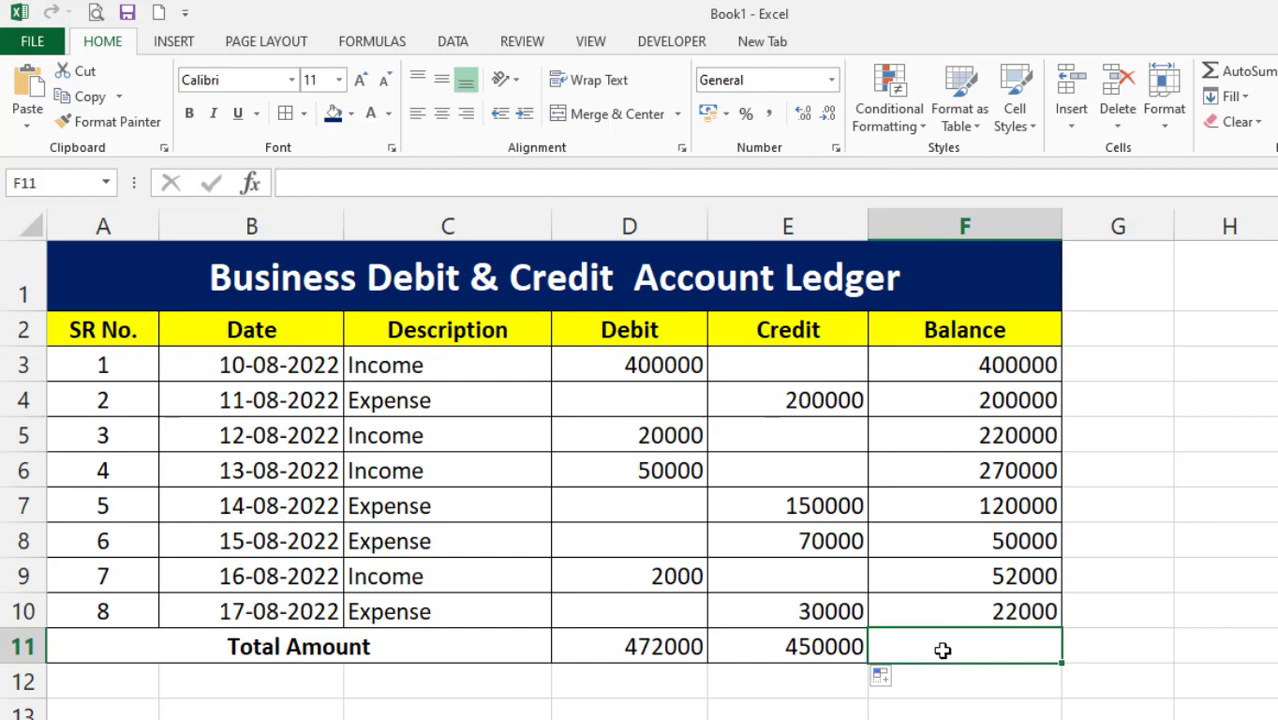
Enter =D11-E11 in F11 for a total balance of 22000
{"action": "left_click", "coordinate": [941, 647]}
{"action": "type", "text": "="}
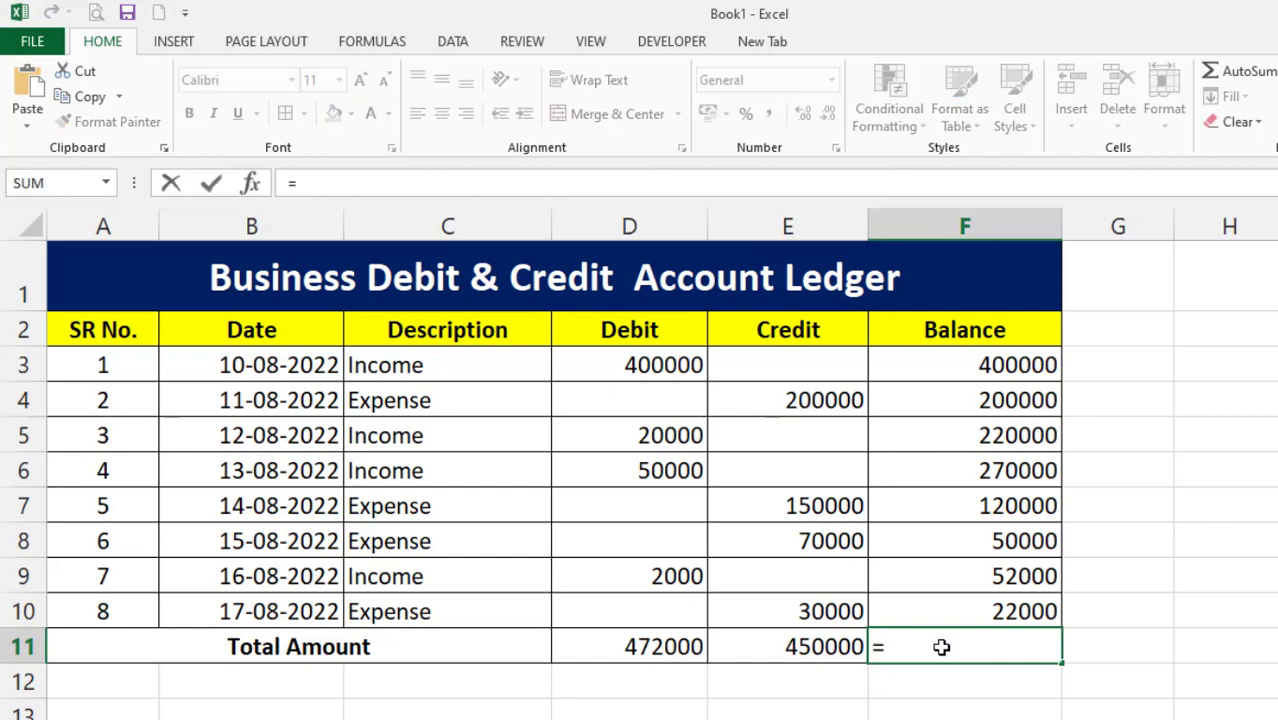
{"action": "left_click", "coordinate": [637, 650]}
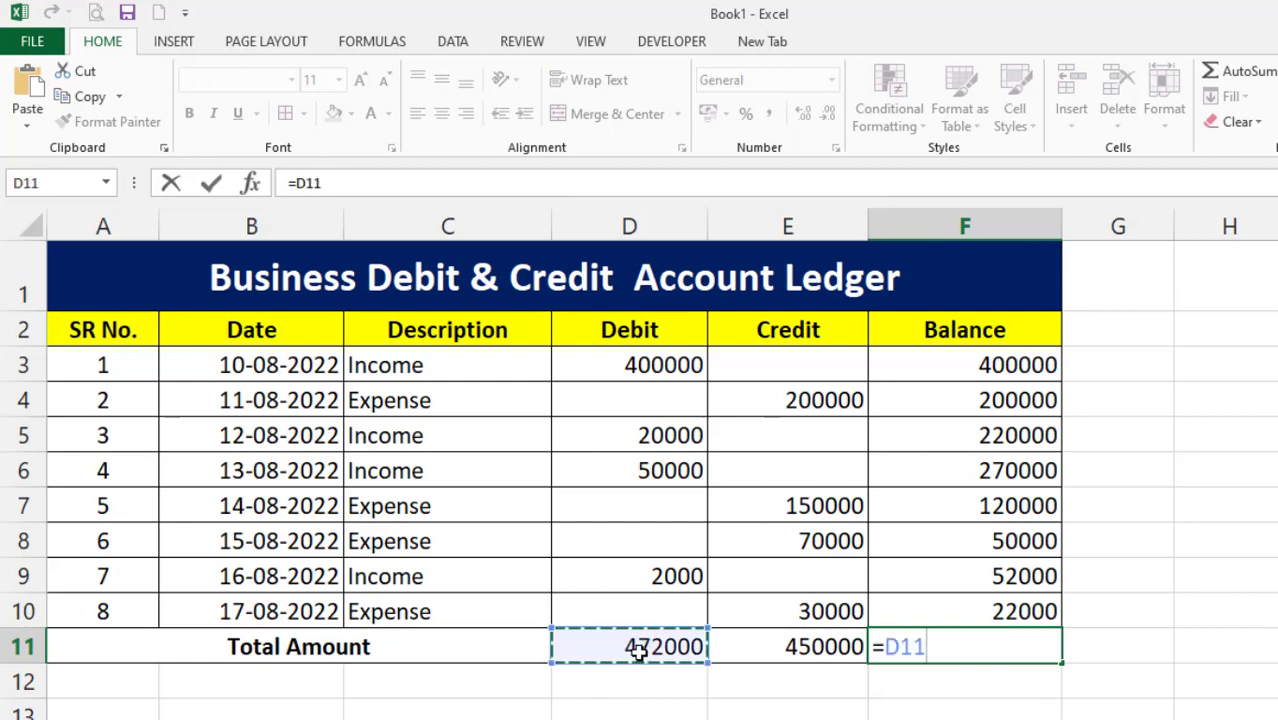
{"action": "type", "text": "-"}
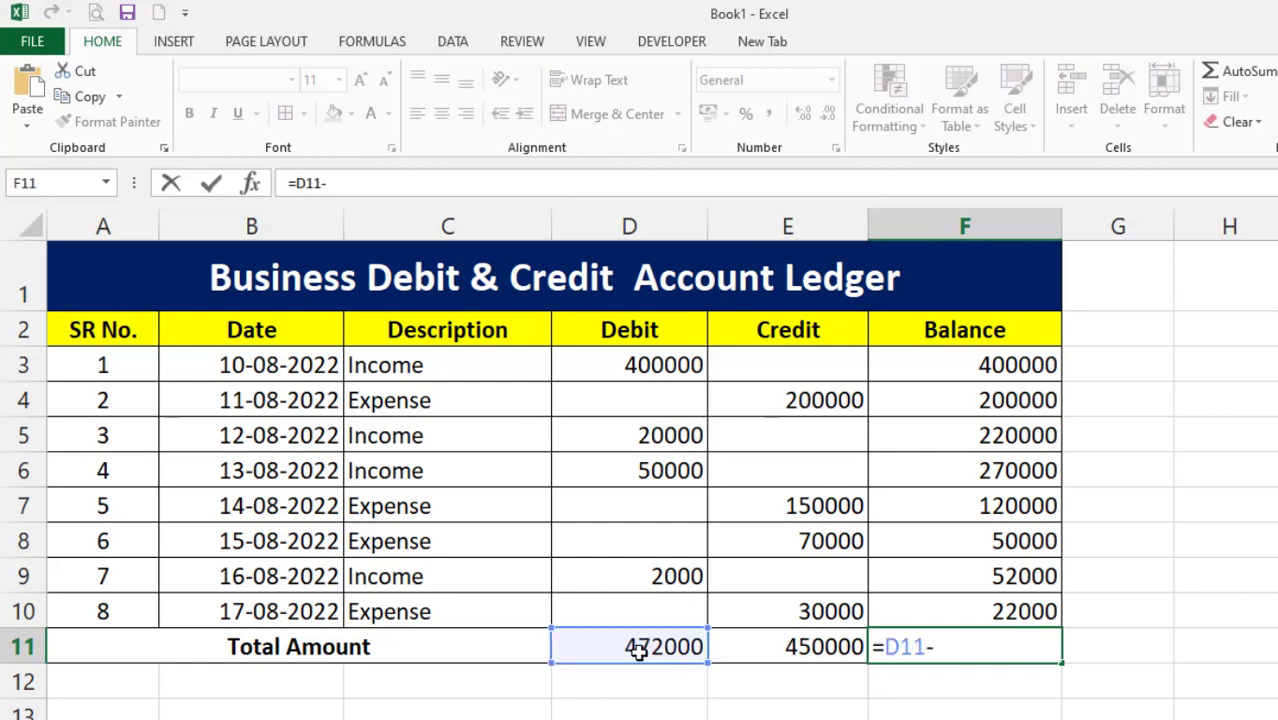
{"action": "left_click", "coordinate": [788, 650]}
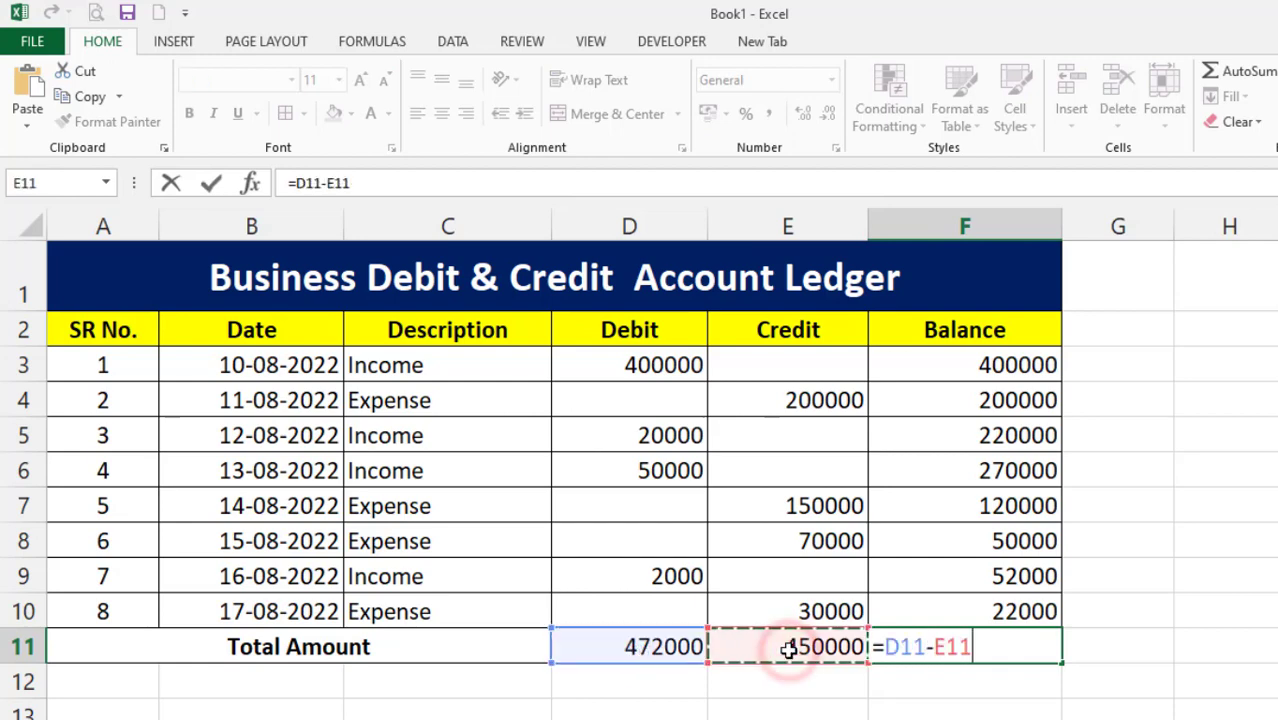
{"action": "key", "text": "Return"}
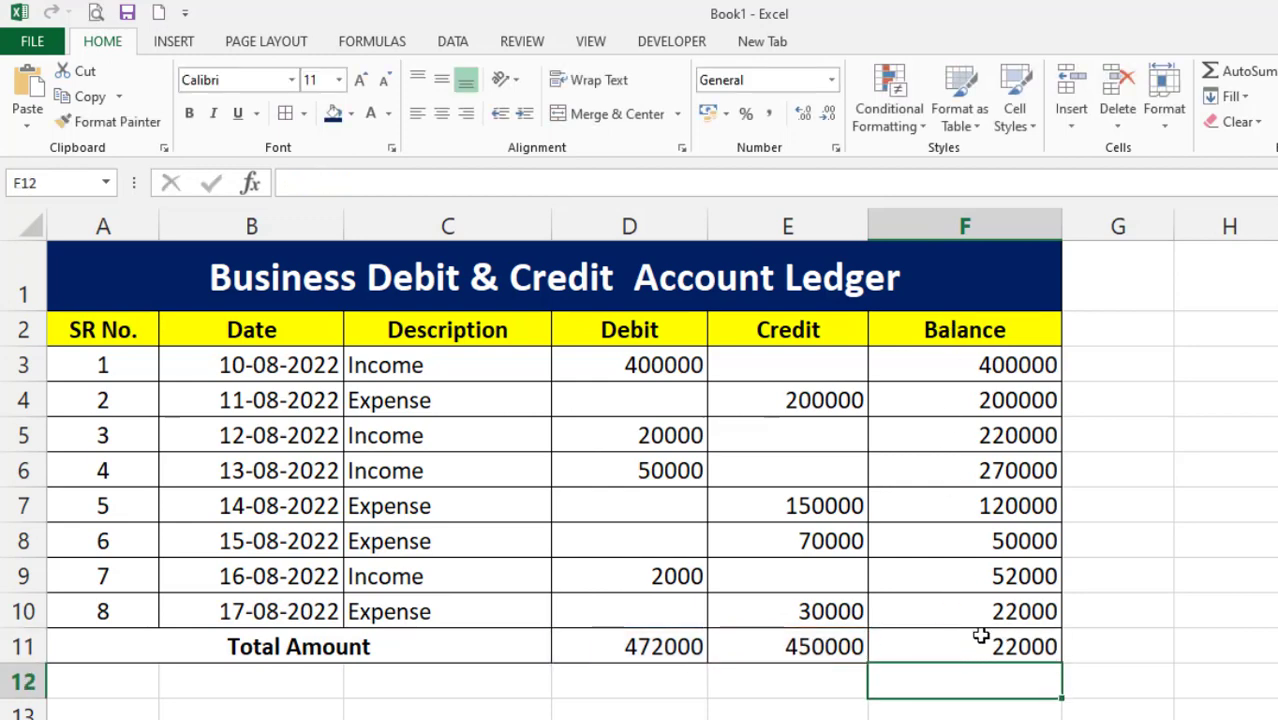
{"action": "left_click", "coordinate": [985, 645]}
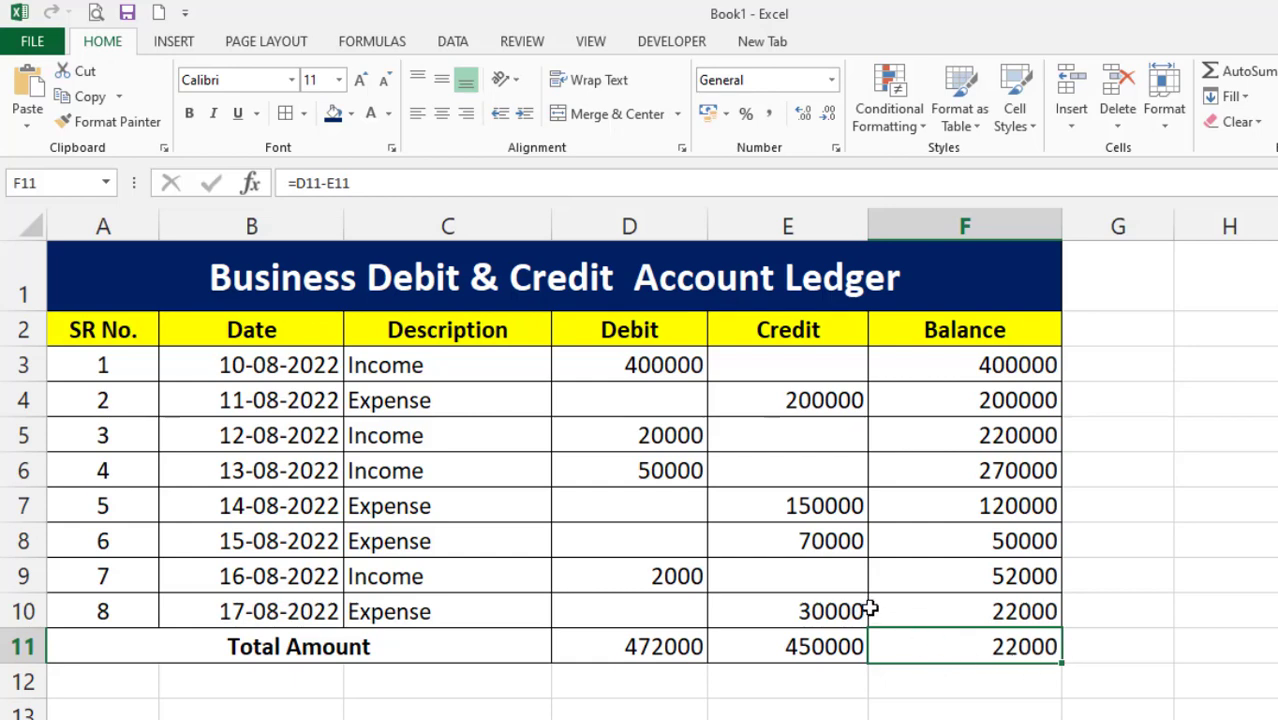
Make the totals in D11:F11 bold
{"action": "left_click_drag", "start_coordinate": [580, 646], "coordinate": [973, 646]}
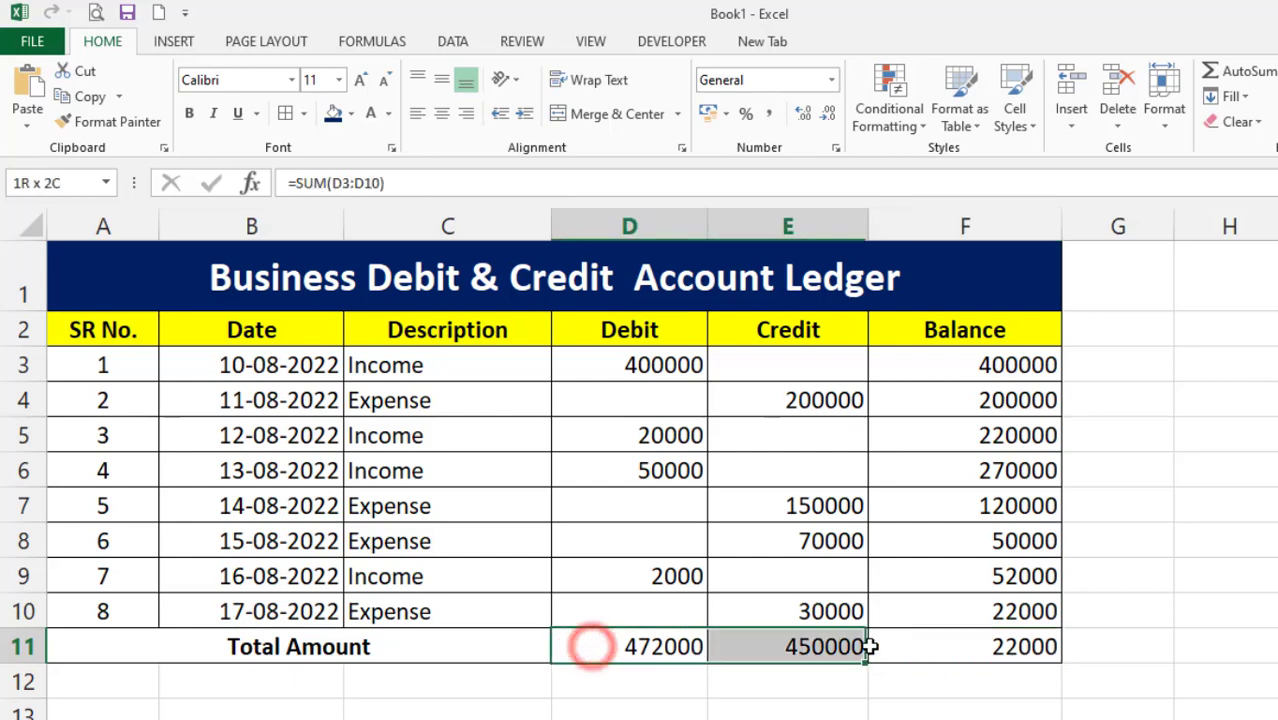
{"action": "left_click", "coordinate": [189, 113]}
{"action": "left_click", "coordinate": [824, 648]}
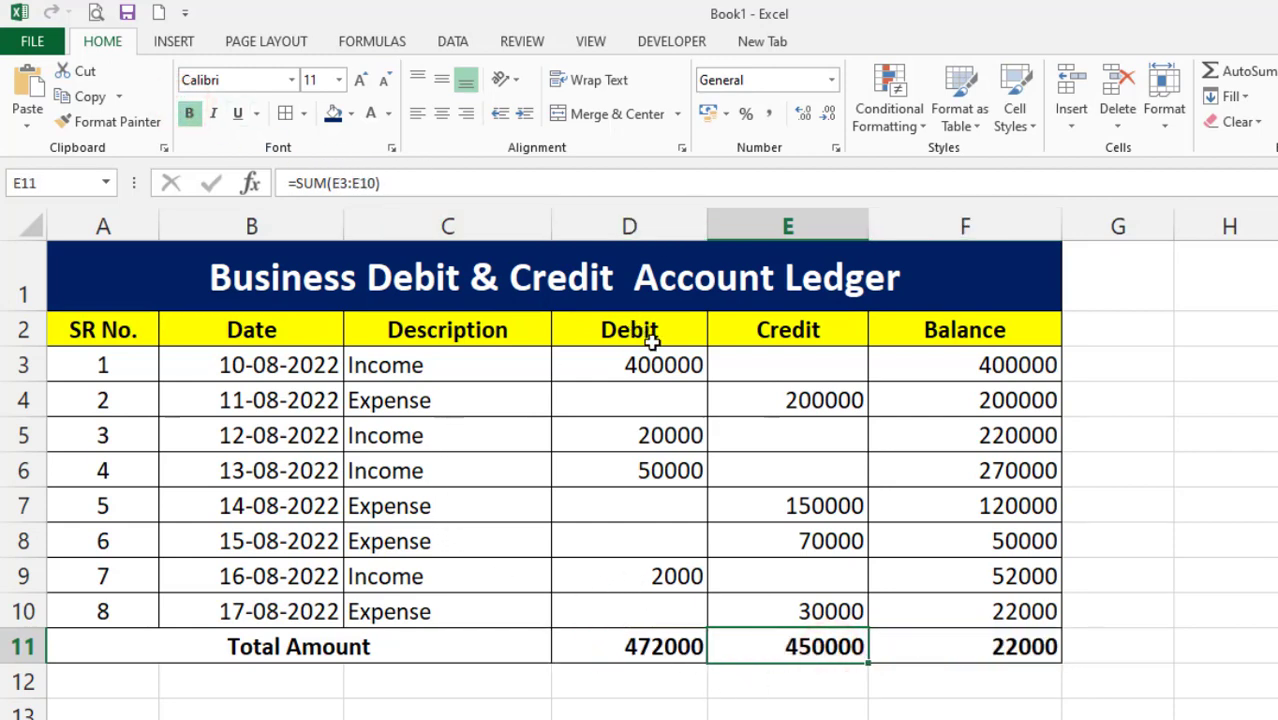
{"action": "left_click_drag", "start_coordinate": [630, 360], "coordinate": [963, 647]}
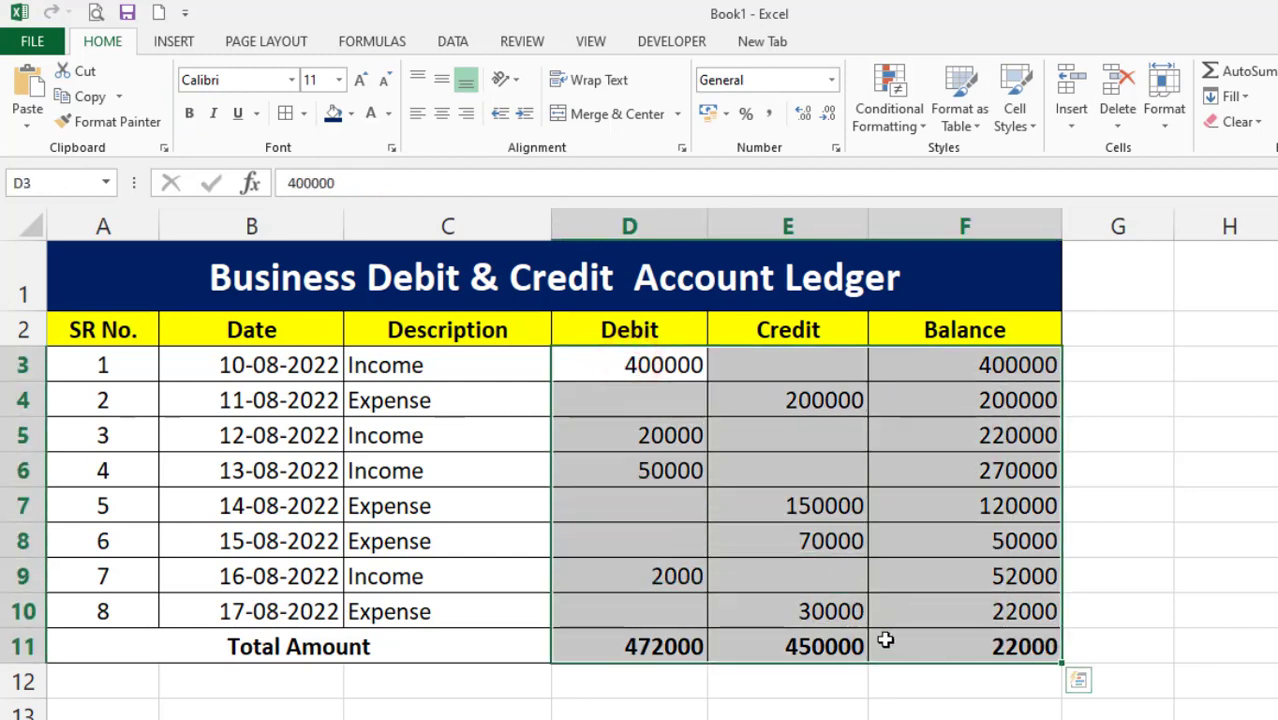
Format the amounts in D3:F11 as Number with a 1000 separator and two decimals
{"action": "left_click", "coordinate": [178, 42]}
{"action": "left_click", "coordinate": [106, 43]}
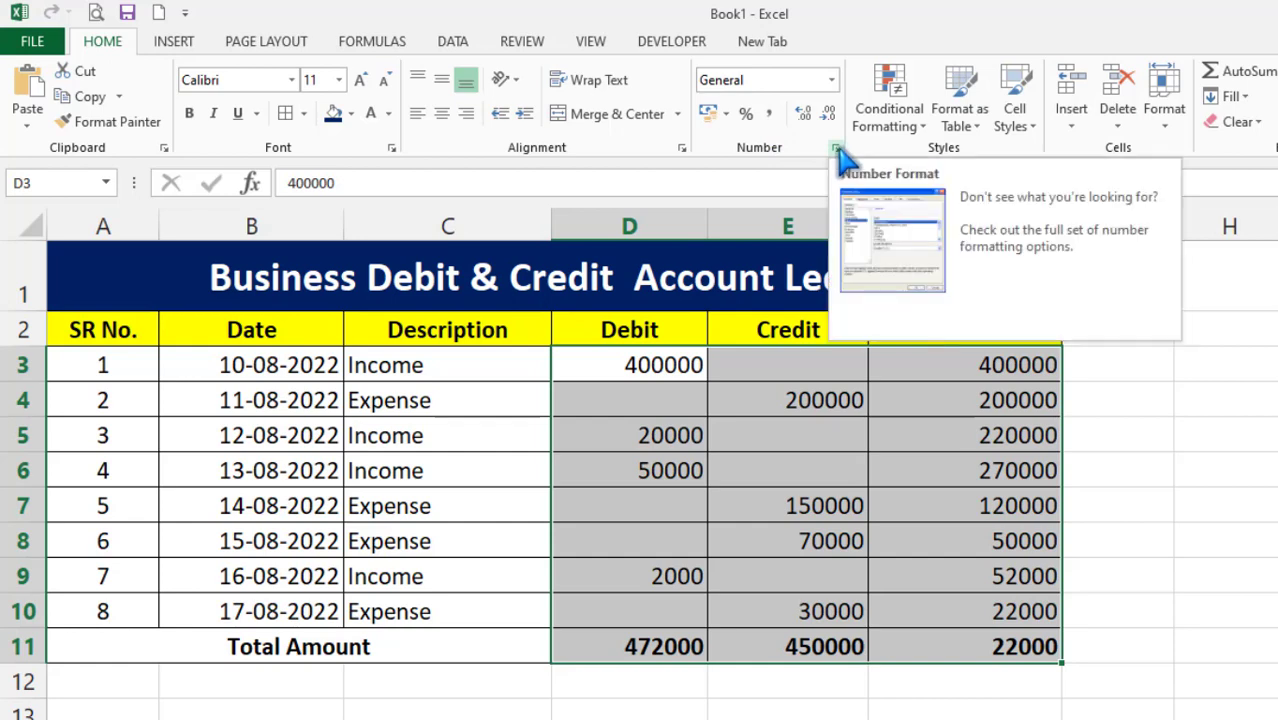
{"action": "left_click", "coordinate": [835, 148]}
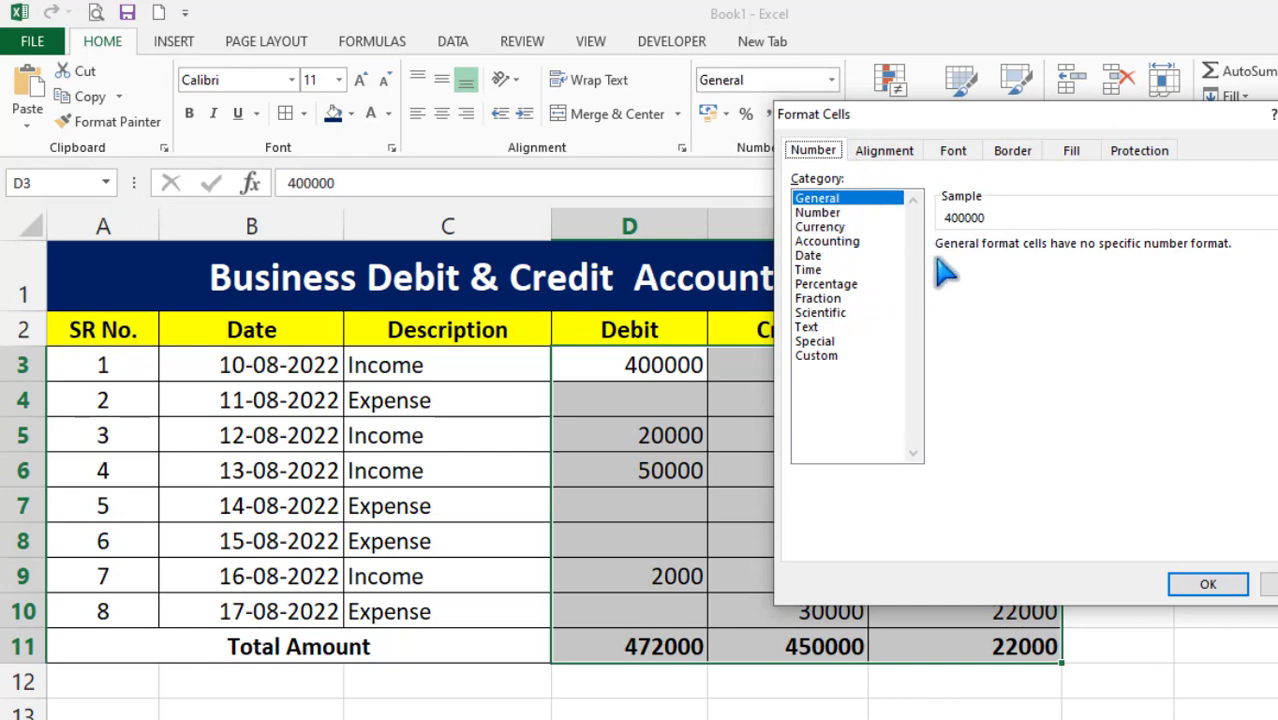
{"action": "left_click", "coordinate": [818, 213]}
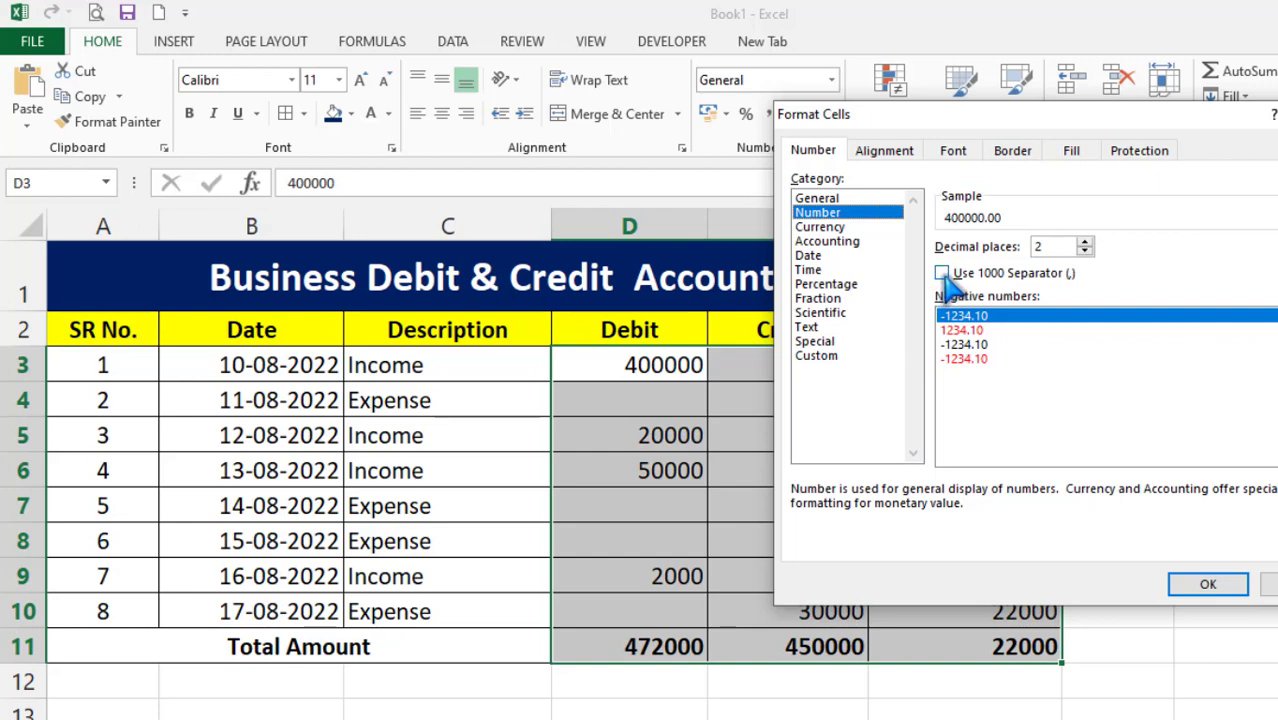
{"action": "left_click", "coordinate": [943, 273]}
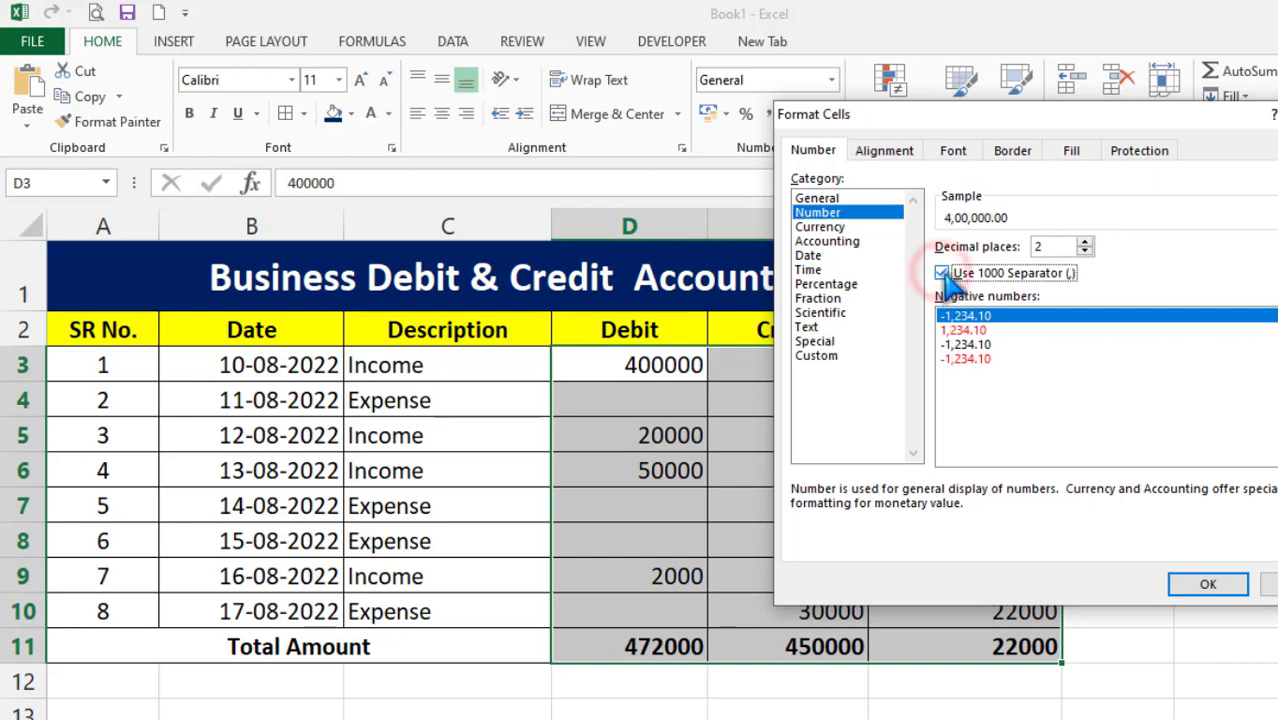
{"action": "left_click", "coordinate": [1208, 585]}
{"action": "left_click", "coordinate": [666, 405]}
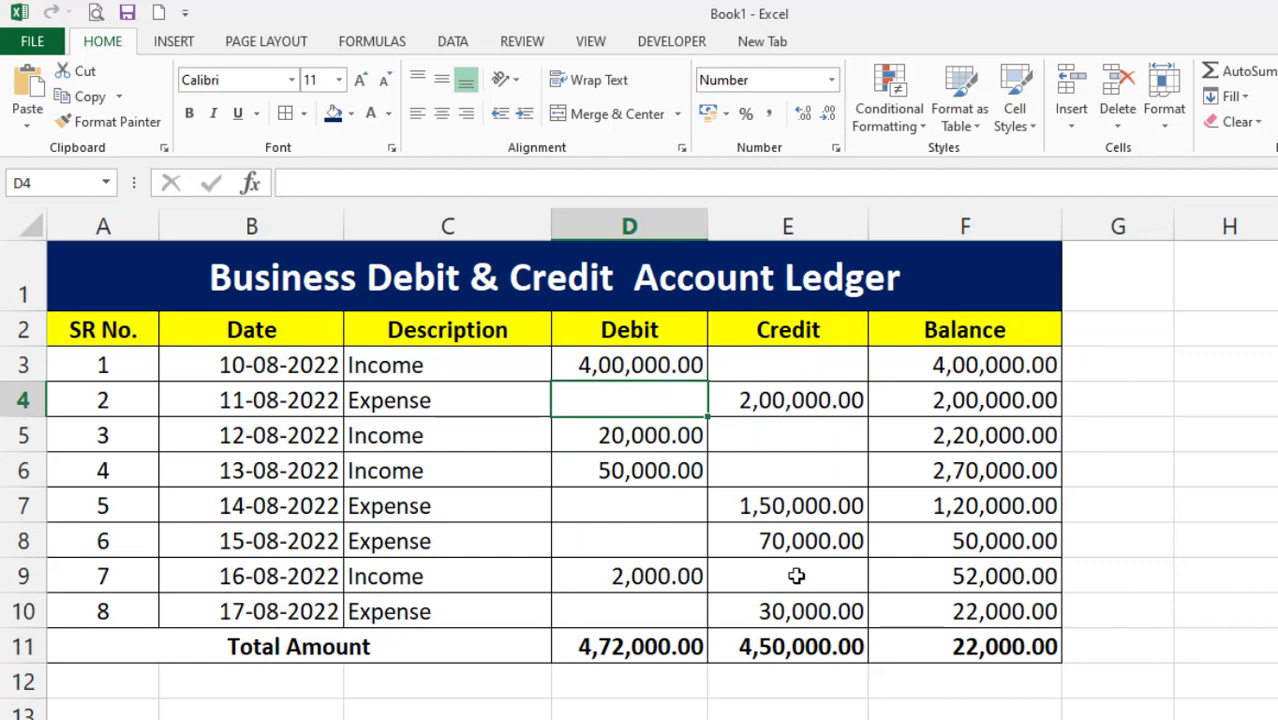
{"action": "left_click", "coordinate": [965, 676]}
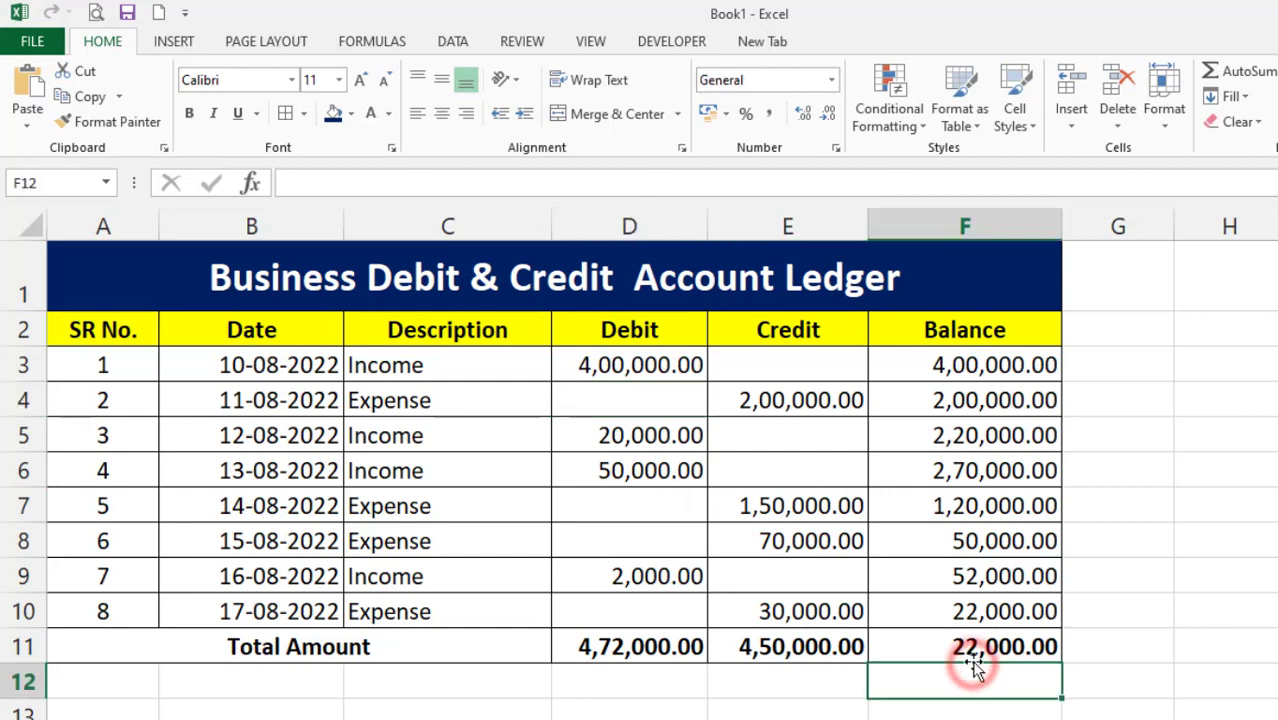
{"action": "left_click", "coordinate": [932, 648]}
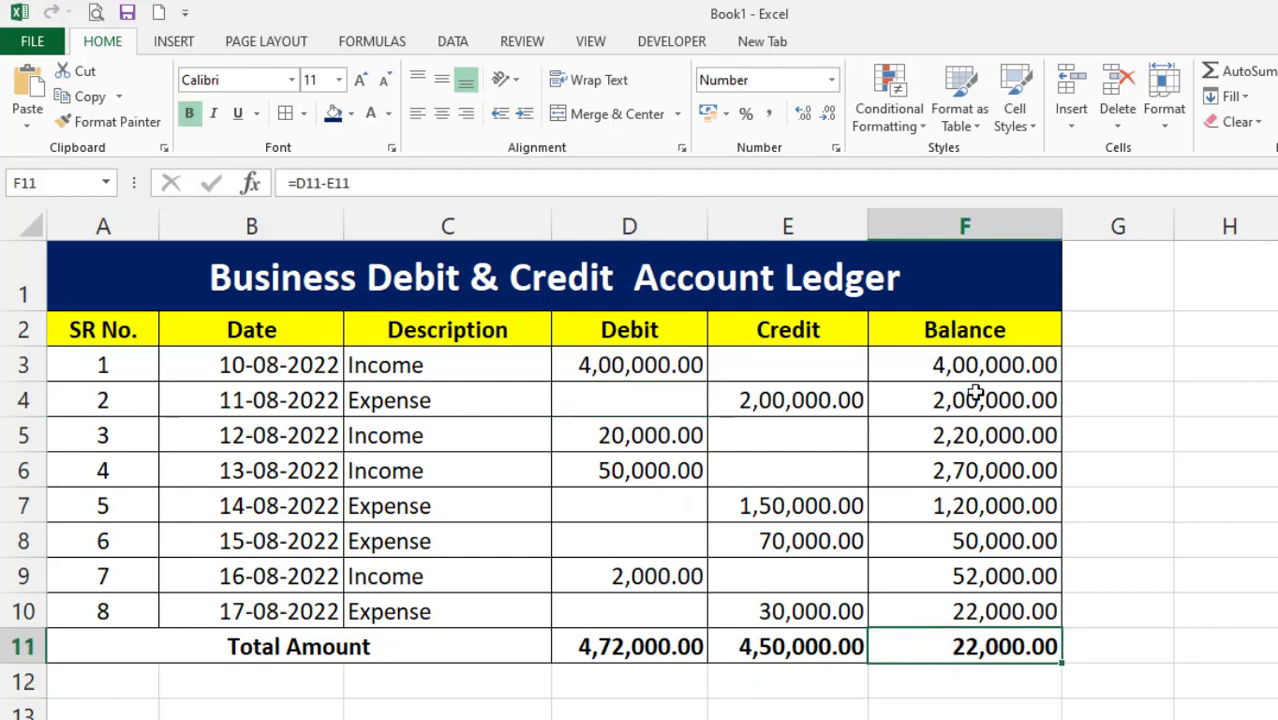
{"action": "left_click", "coordinate": [403, 430]}
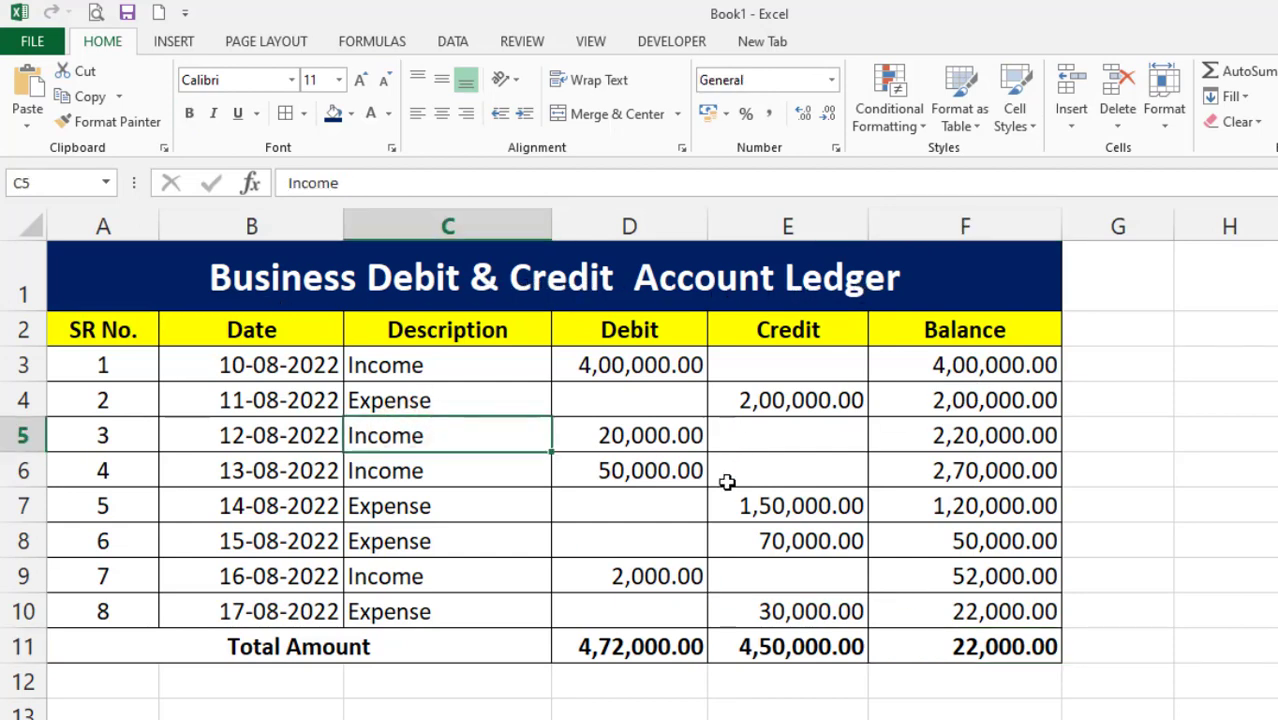
{"action": "left_click", "coordinate": [1000, 462]}
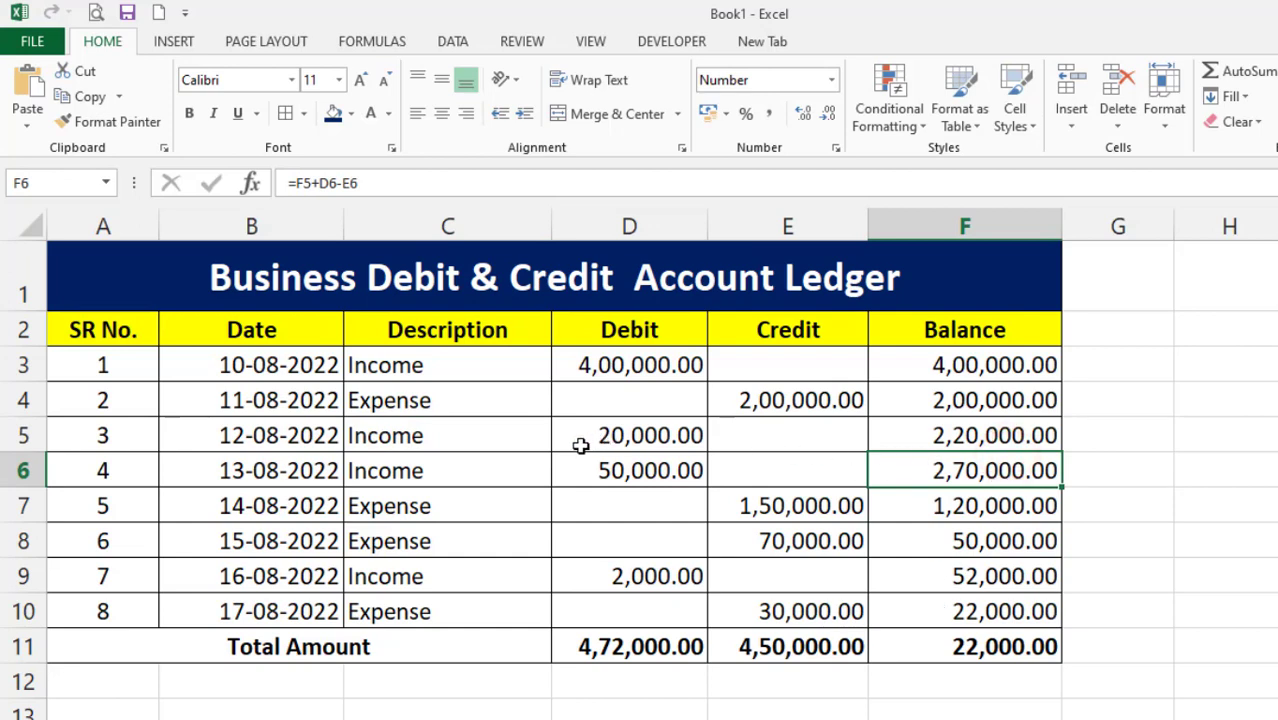
{"action": "left_click", "coordinate": [434, 398]}
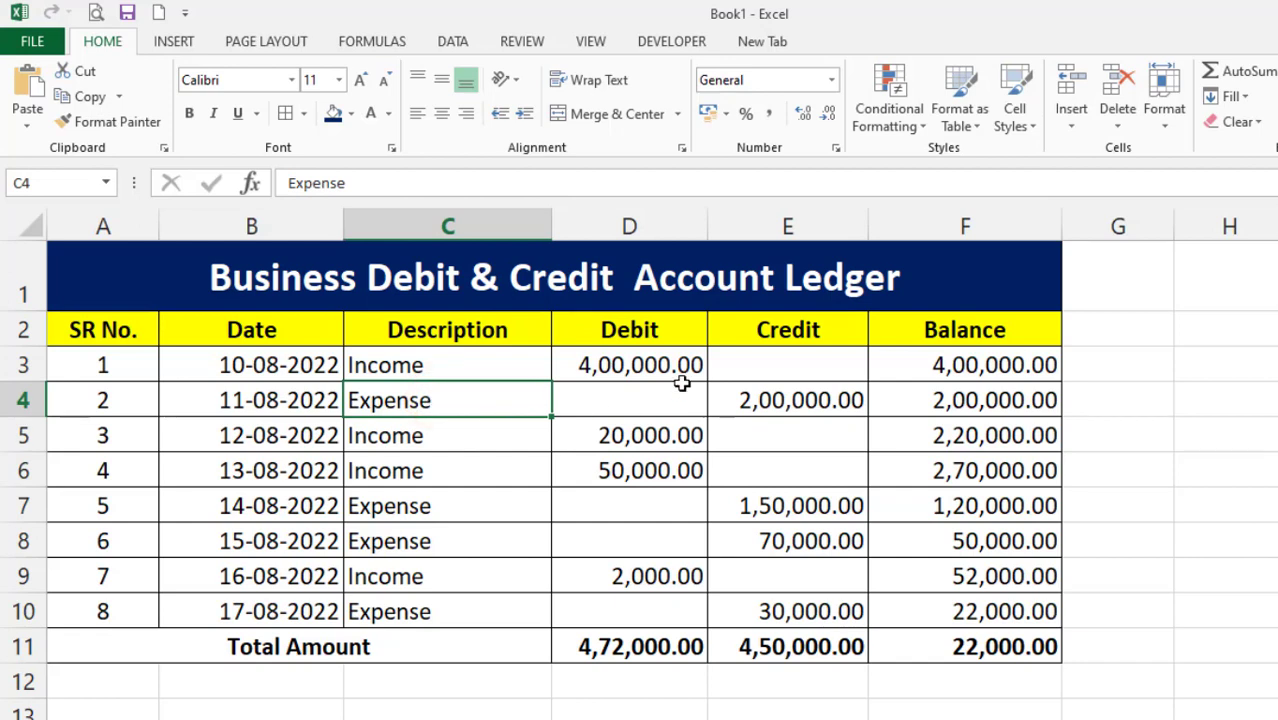
{"action": "left_click", "coordinate": [762, 406]}
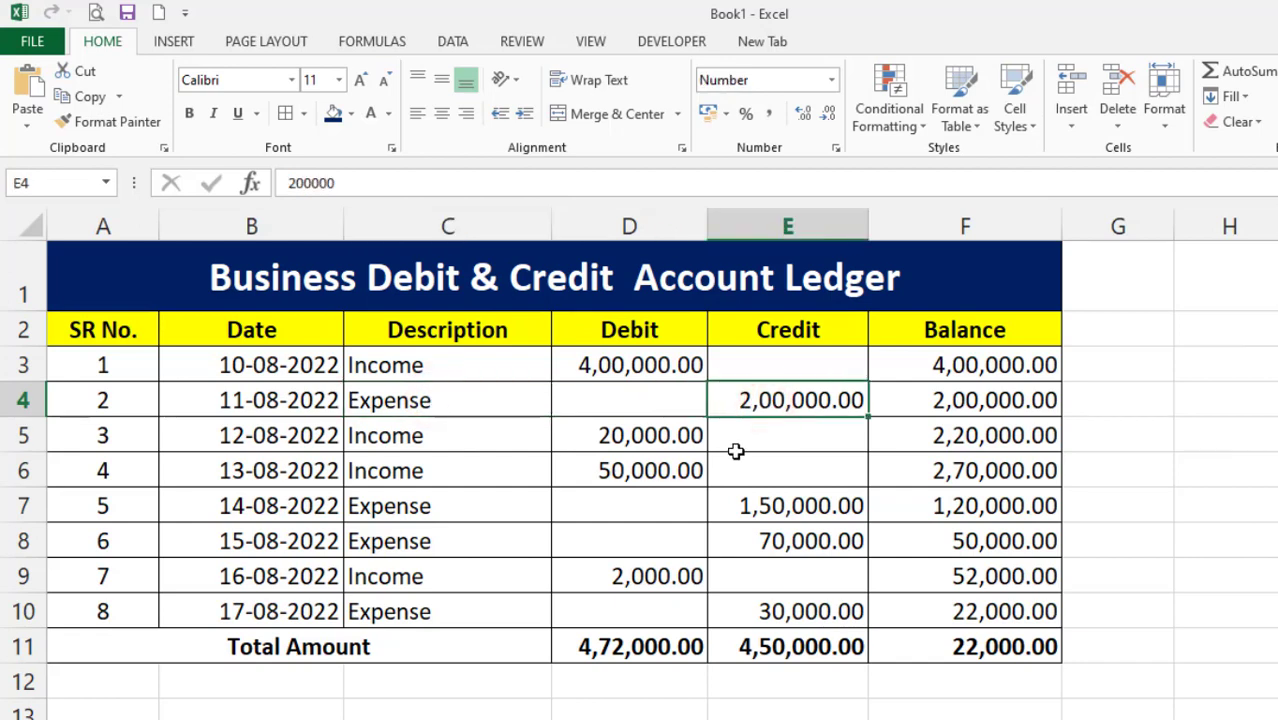
{"action": "left_click", "coordinate": [913, 410]}
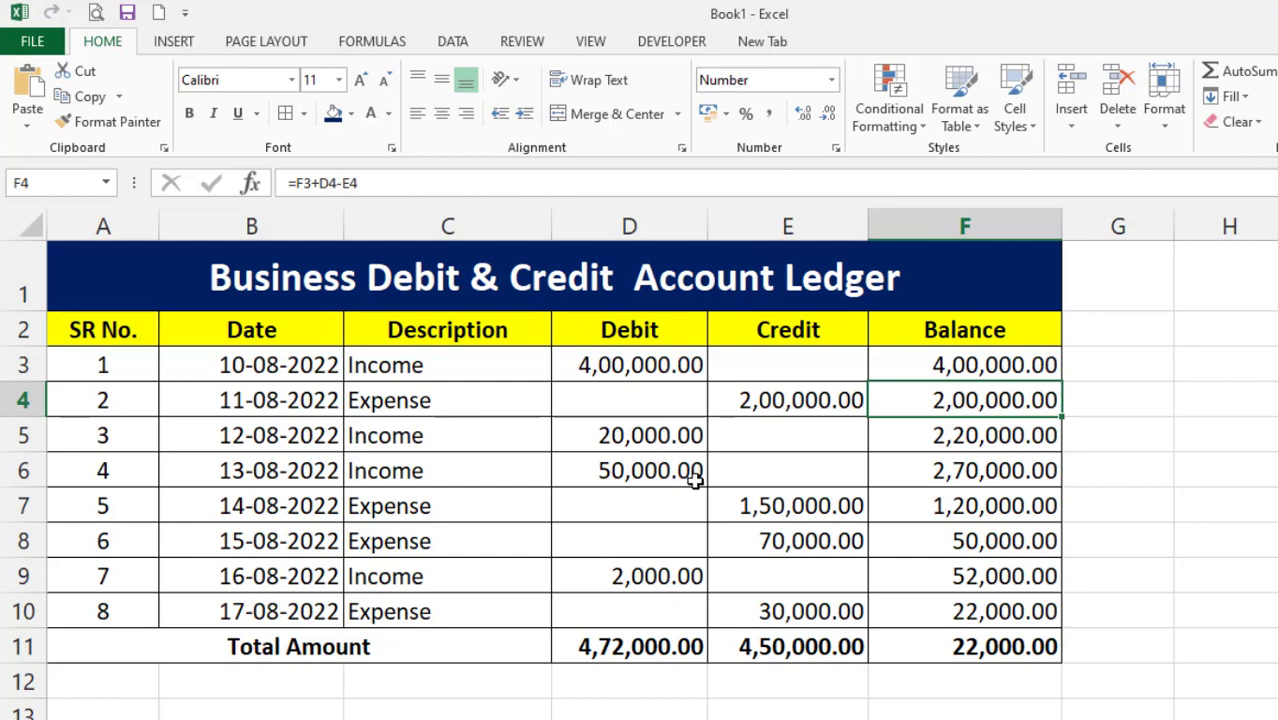
{"action": "left_click", "coordinate": [912, 578]}
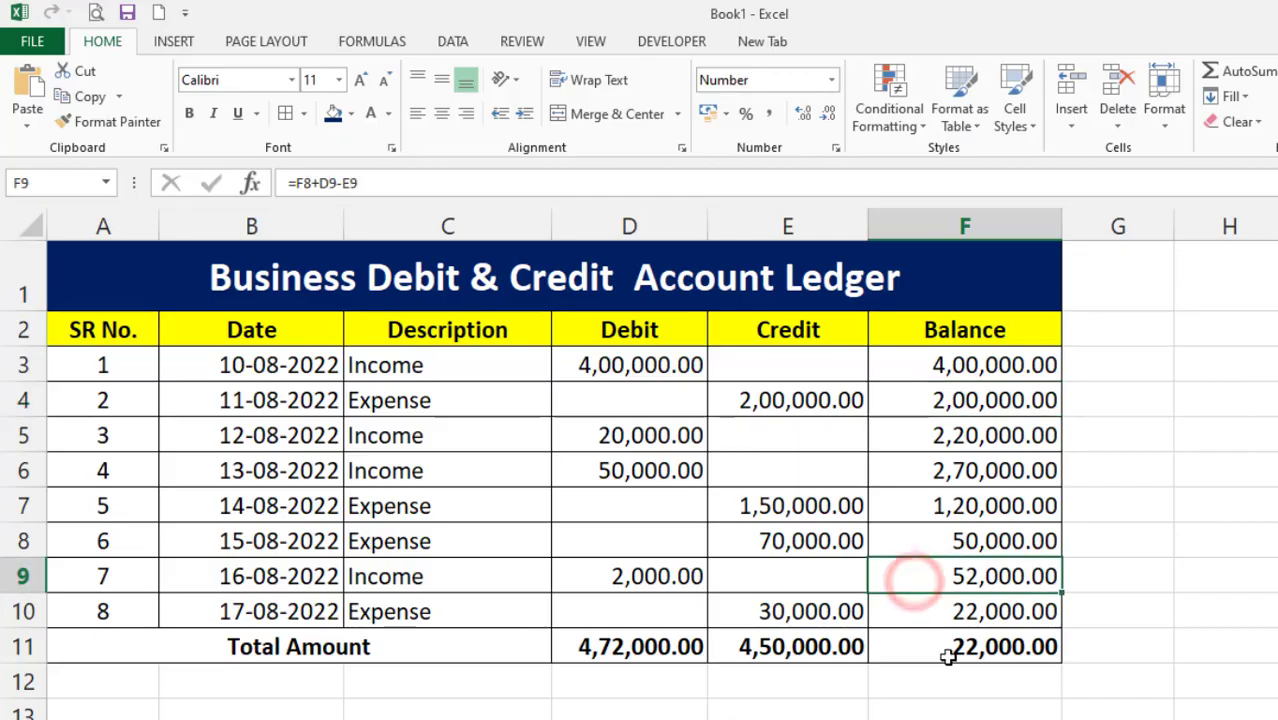